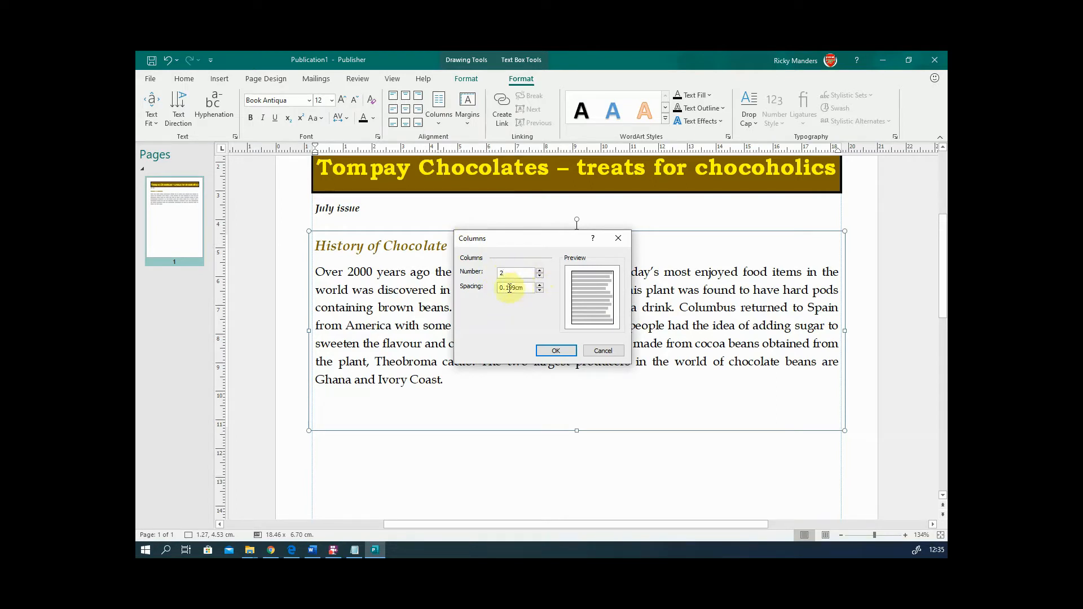
# - Apply two columns with 0.5 cm spacing to the History of Chocolate text box
pyautogui.click(517, 285)
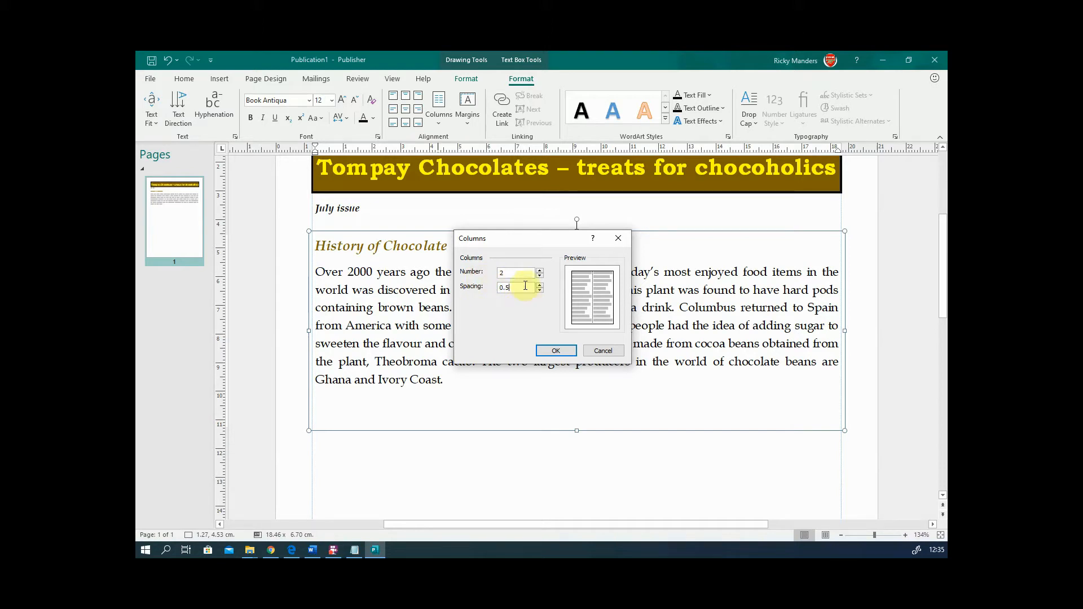
pyautogui.click(556, 351)
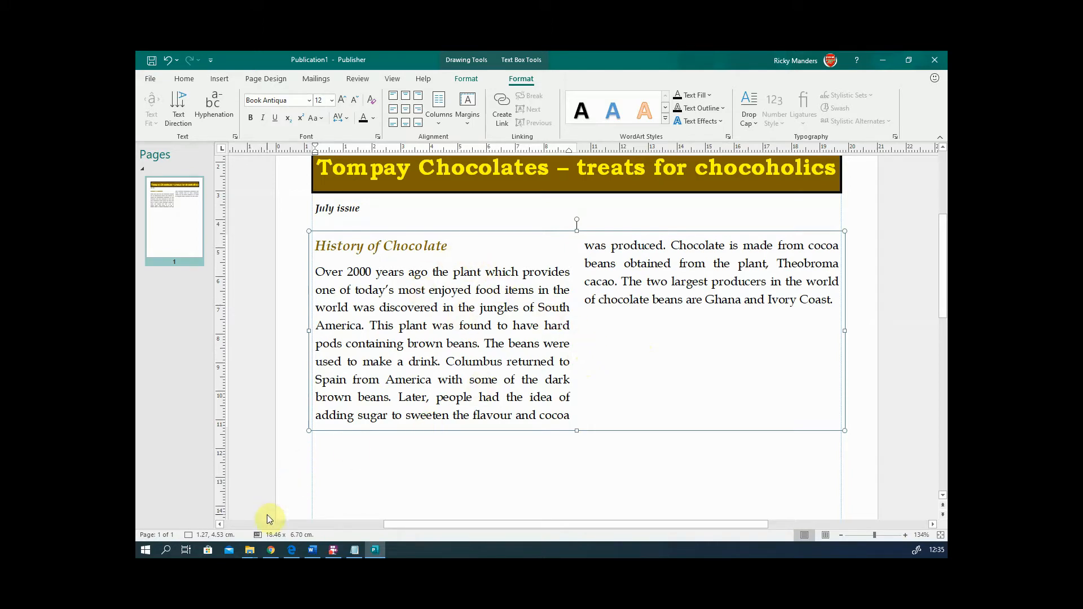
# - Switch to NewsTextL2.txt in Notepad and review the Tompay's Chocolate health heading and the History of Chocolate paragraph, closing with a return to the publication
pyautogui.click(356, 550)
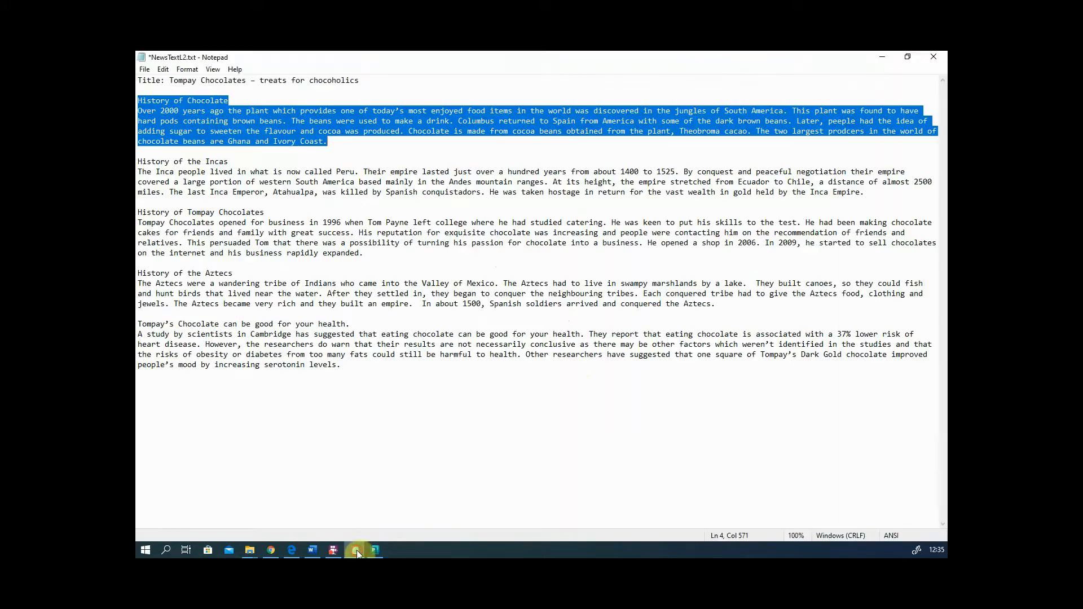
pyautogui.moveTo(183, 325); pyautogui.dragTo(290, 322)
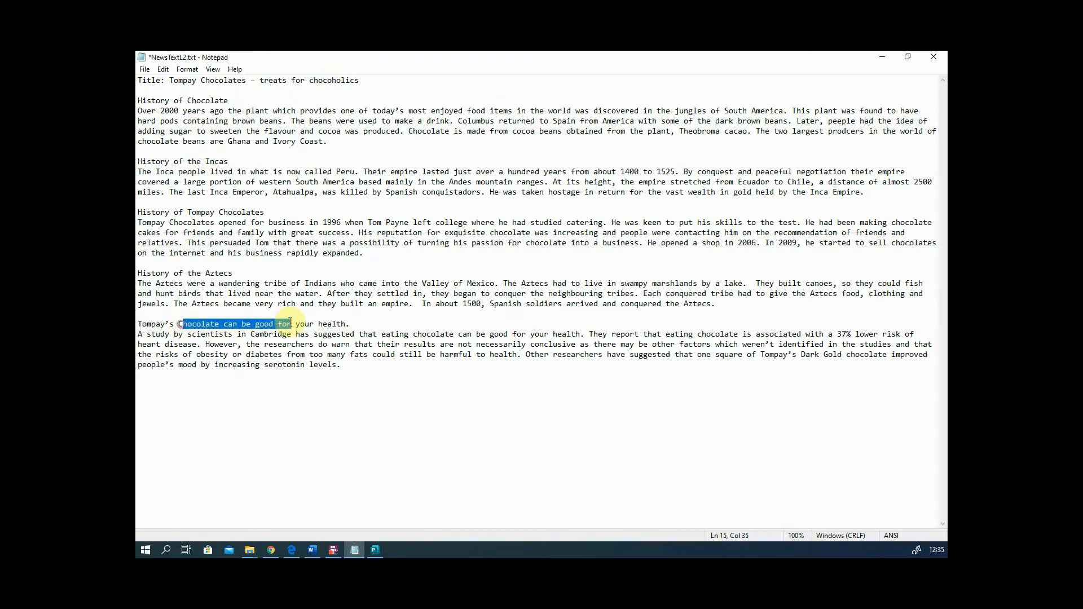
pyautogui.click(286, 325)
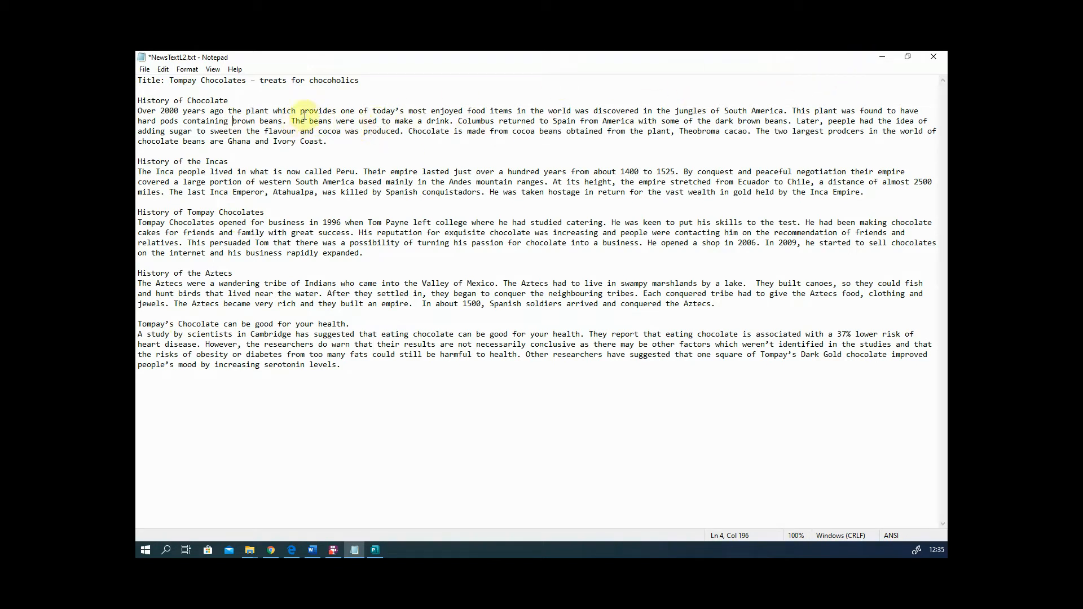
pyautogui.moveTo(287, 120); pyautogui.dragTo(381, 131)
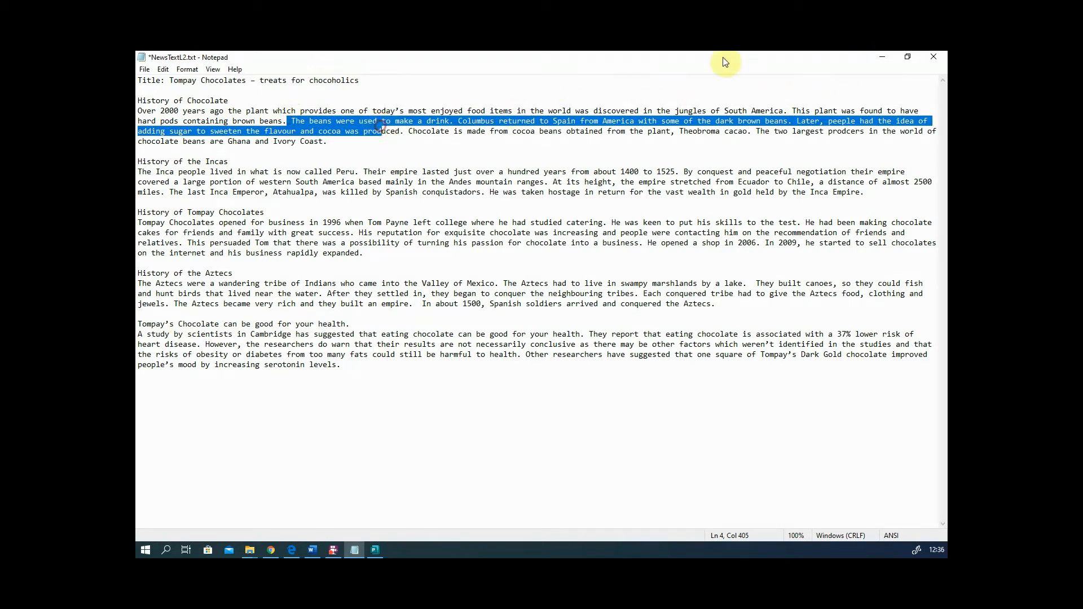
pyautogui.click(882, 57)
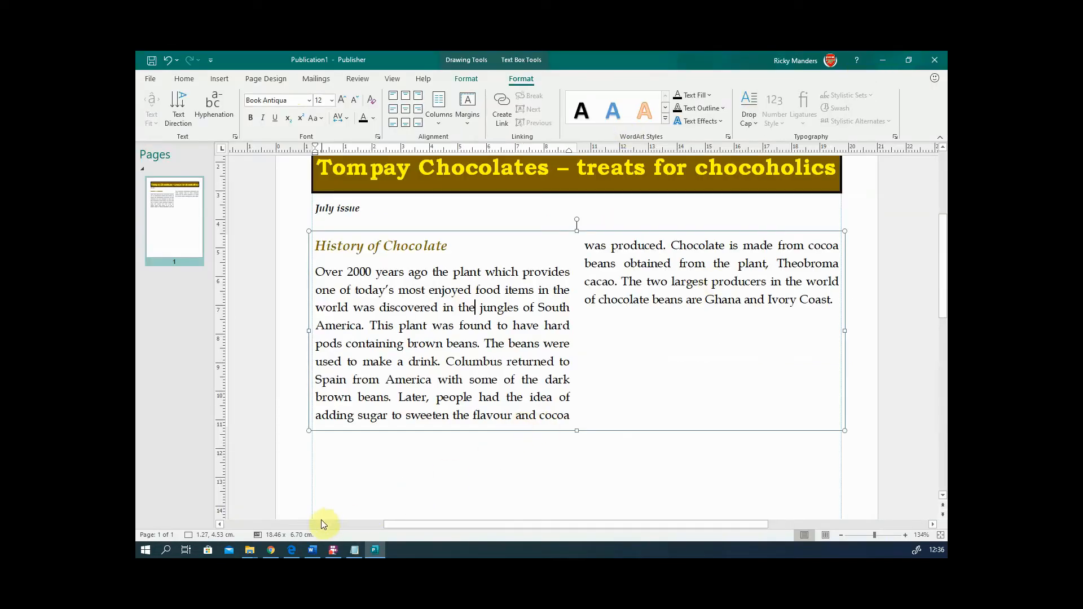
# - Open the ImagesJun12L2 folder in File Explorer and insert Image 5.jpg, the cocoa pod, into the publication
pyautogui.click(250, 550)
pyautogui.click(206, 512)
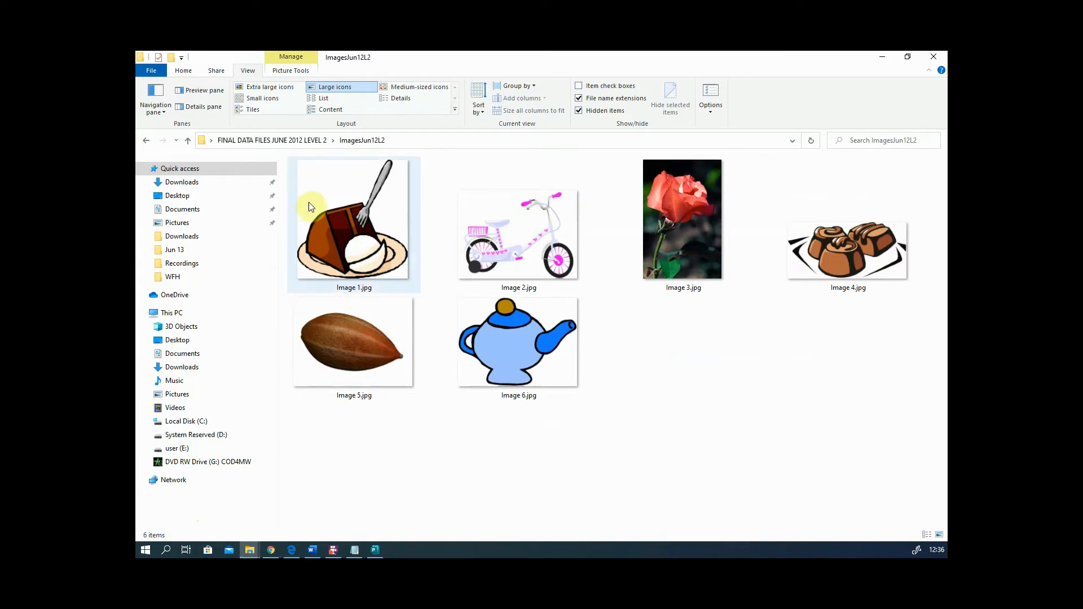
pyautogui.click(355, 346)
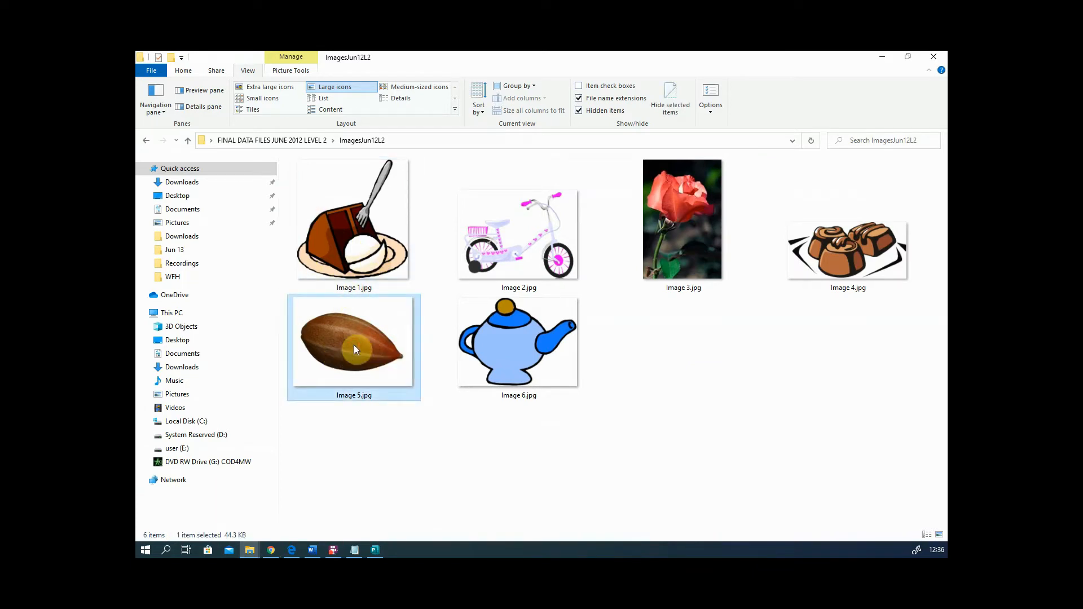
pyautogui.click(913, 58)
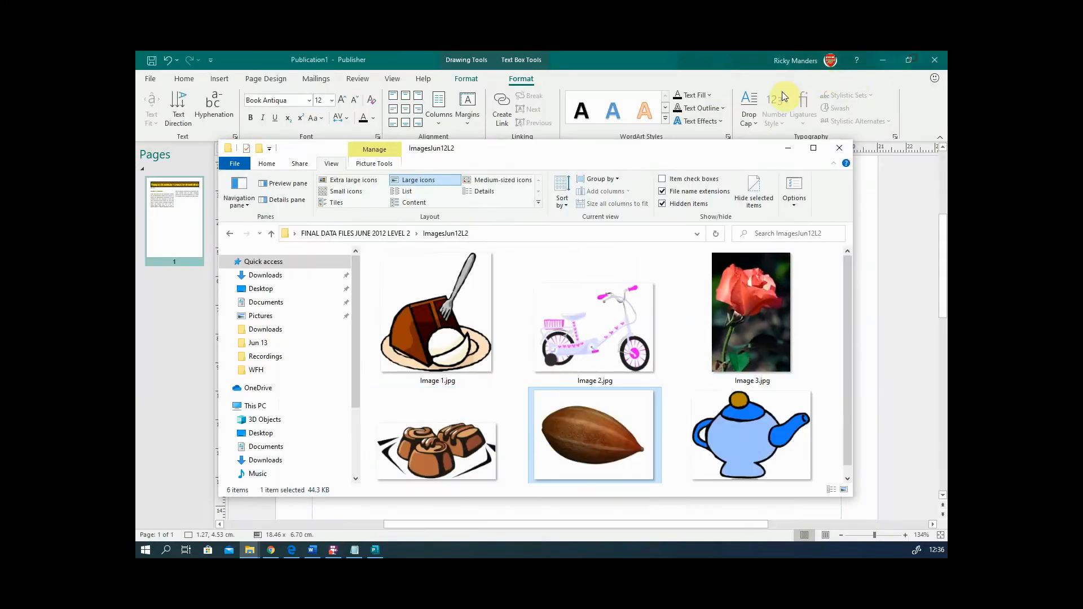
pyautogui.moveTo(680, 158); pyautogui.dragTo(636, 88)
pyautogui.click(496, 361)
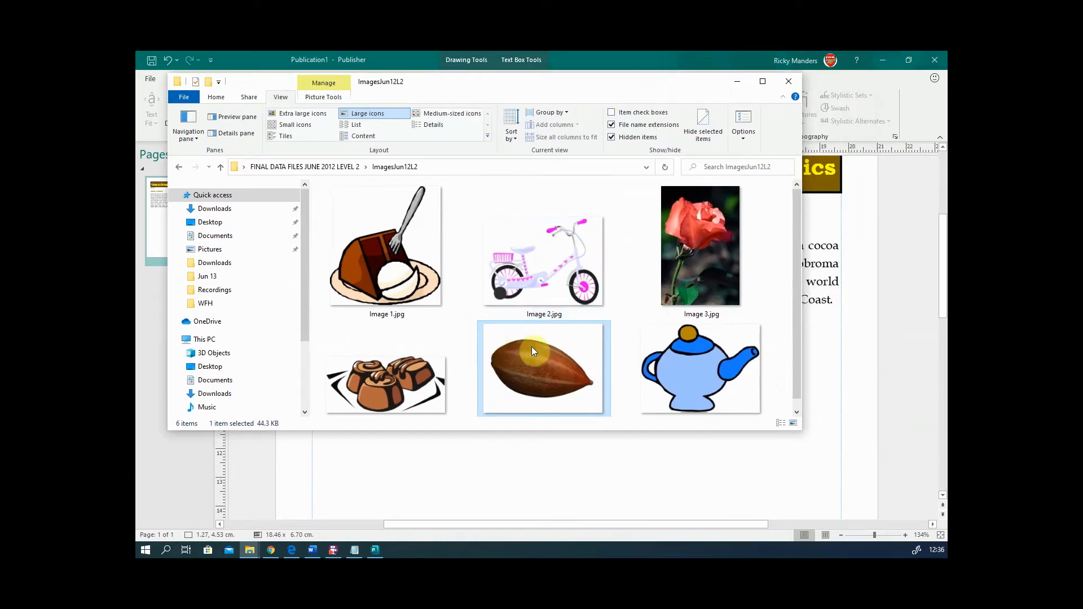
pyautogui.click(851, 431)
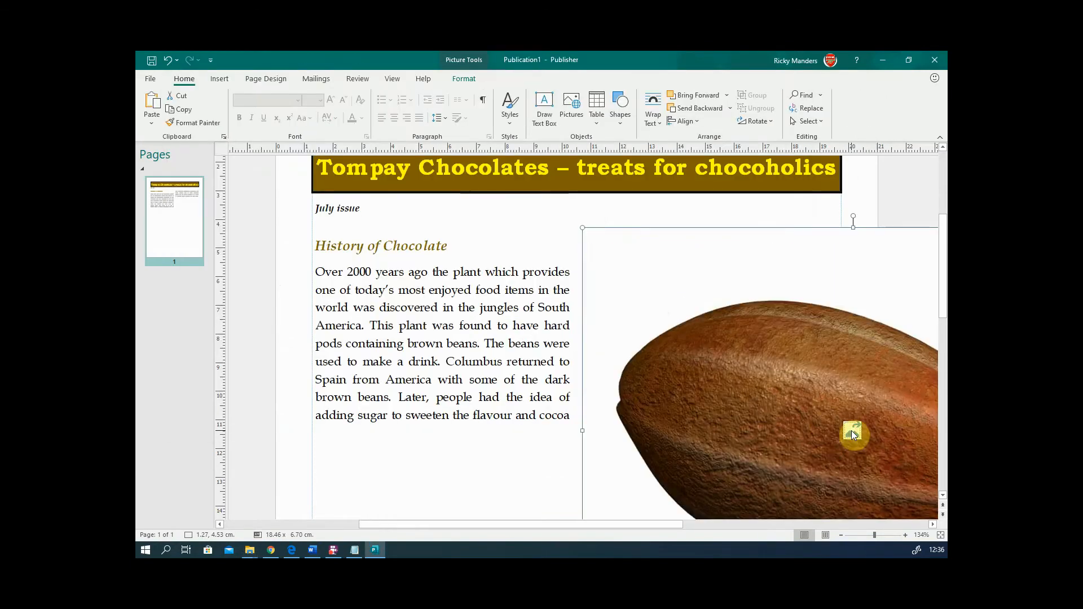
# - Scale the cocoa pod picture down proportionally to about 8.18 × 6.14 cm over the second text column
pyautogui.scroll(-1, 834, 405)
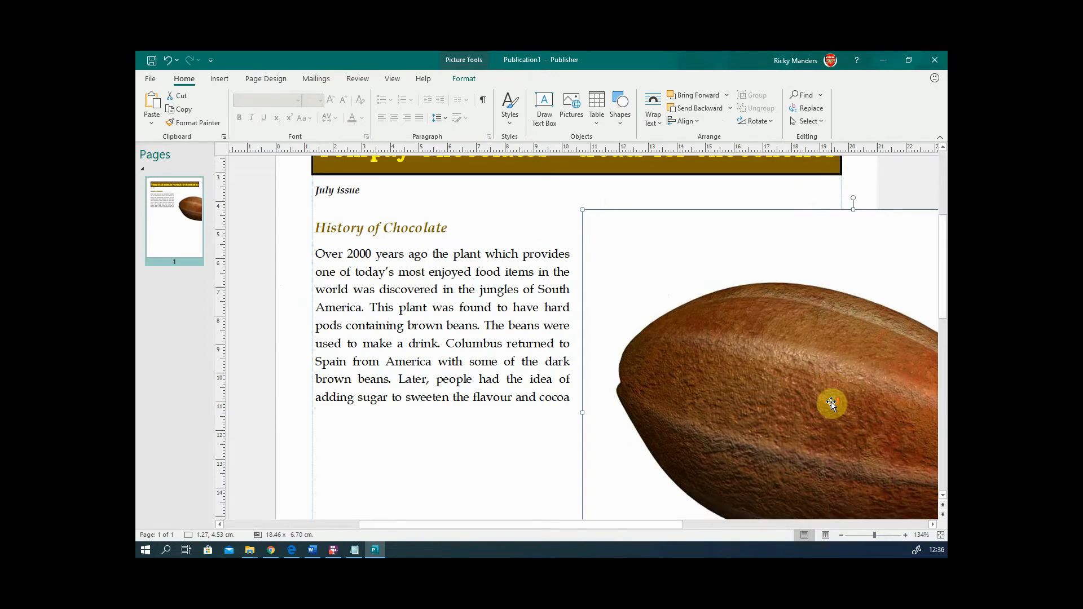
pyautogui.keyDown('ctrl'); pyautogui.scroll(-2, 821, 382); pyautogui.keyUp('ctrl')
pyautogui.keyDown('ctrl'); pyautogui.scroll(-2, 820, 381); pyautogui.keyUp('ctrl')
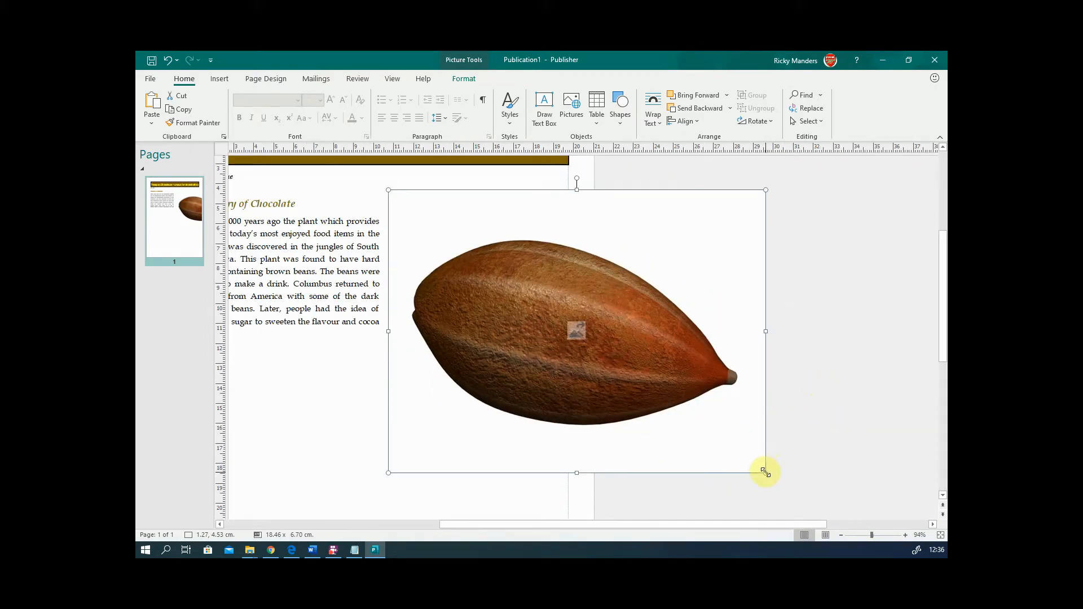
pyautogui.moveTo(766, 473); pyautogui.dragTo(539, 311)
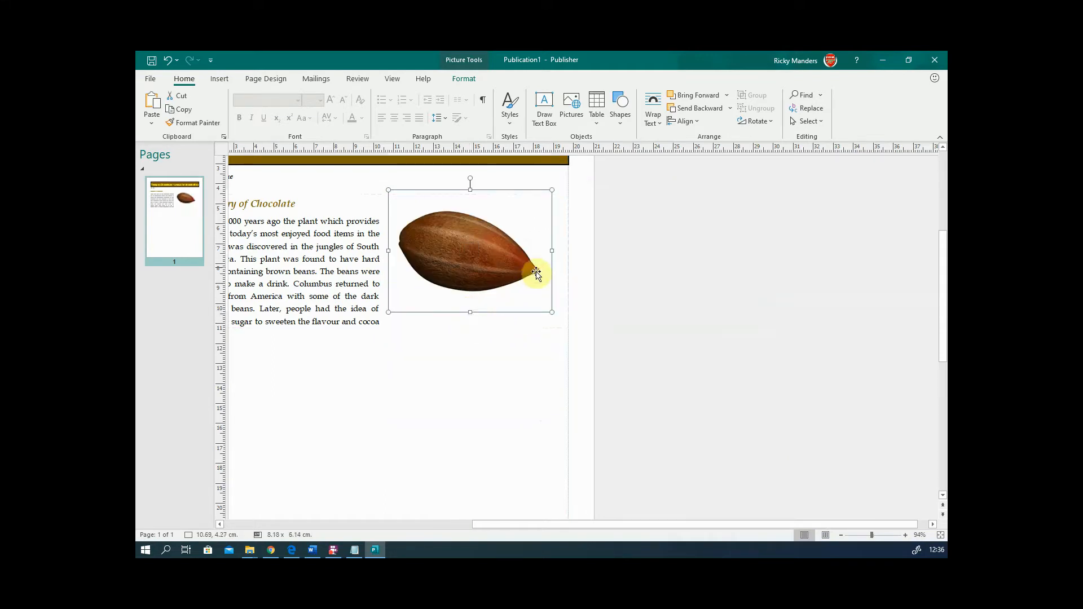
# - Try squashing the cocoa pod picture's width to about 3.31 cm and separately its height, undoing each change
pyautogui.moveTo(552, 250); pyautogui.dragTo(454, 251)
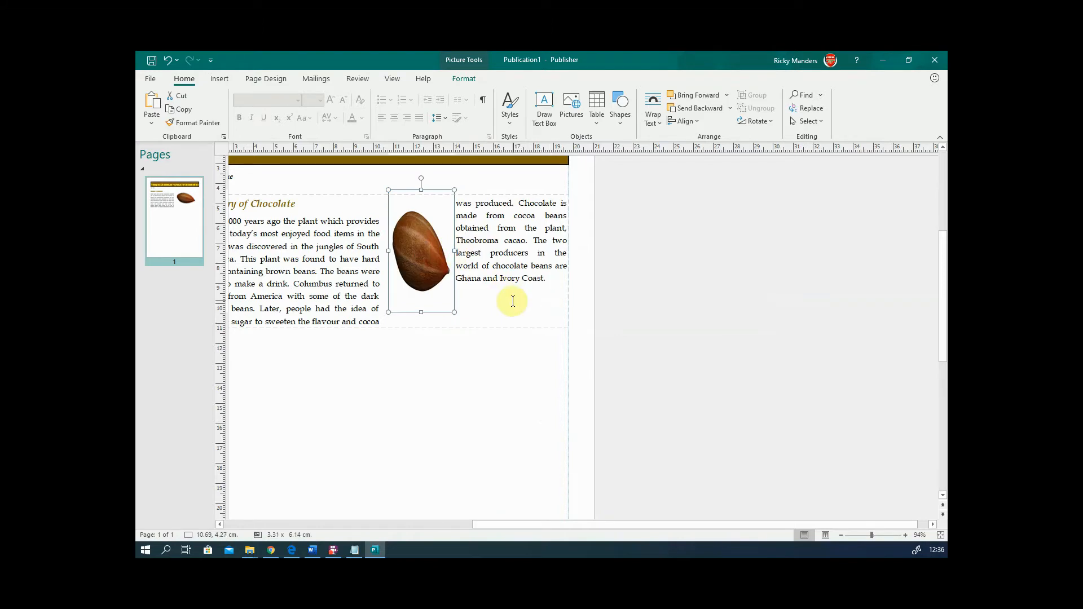
pyautogui.hotkey('ctrl', 'z')
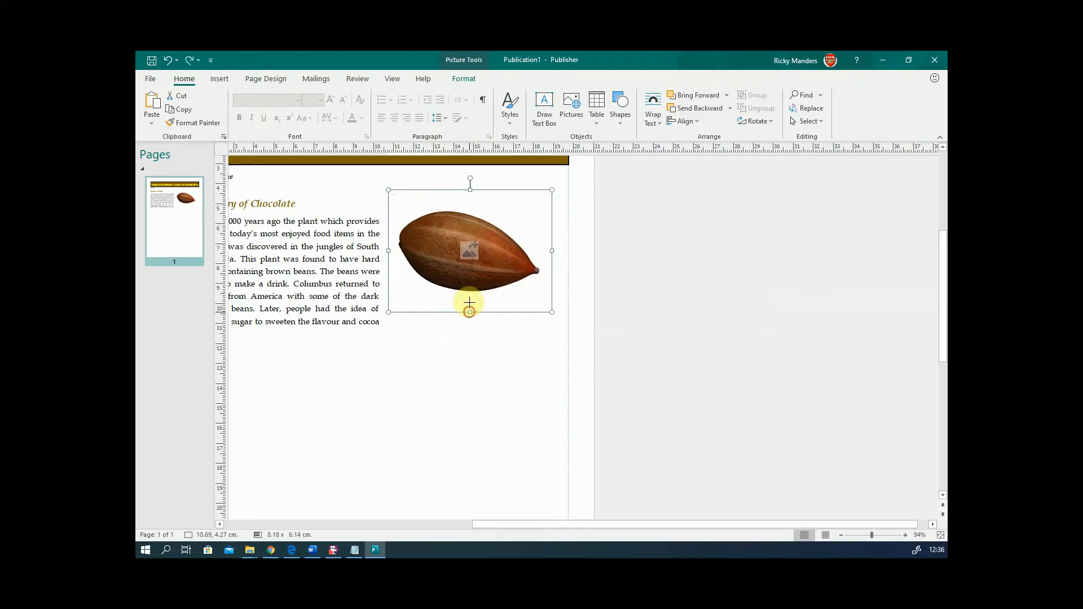
pyautogui.moveTo(470, 312); pyautogui.dragTo(468, 264)
pyautogui.hotkey('ctrl', 'z')
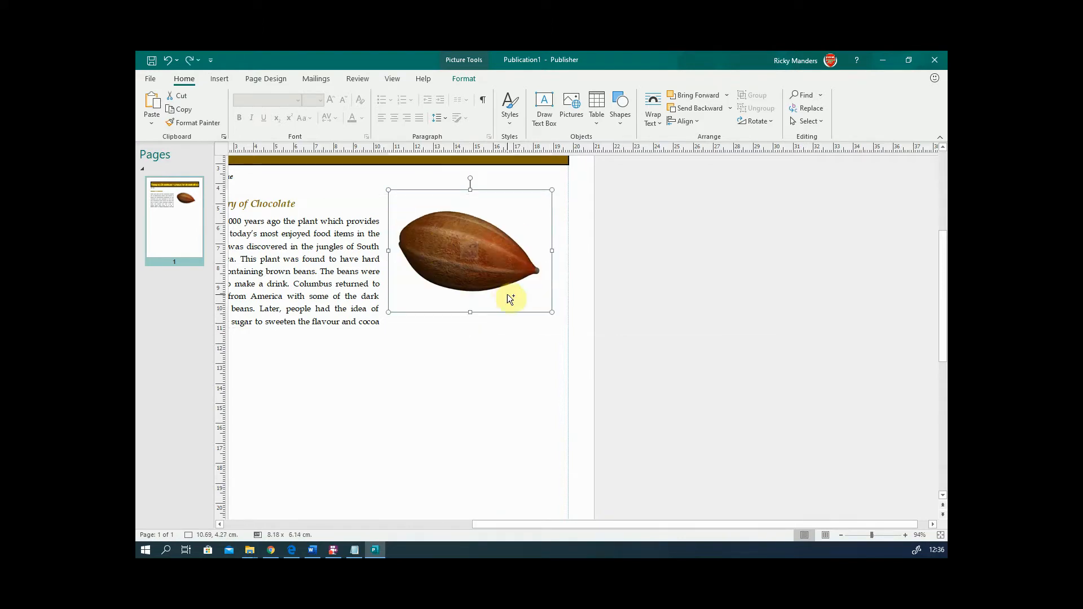
# - Reduce the cocoa pod picture proportionally to about 6.58 × 4.93 cm and set the page zoom to 100%
pyautogui.moveTo(584, 524); pyautogui.dragTo(498, 522)
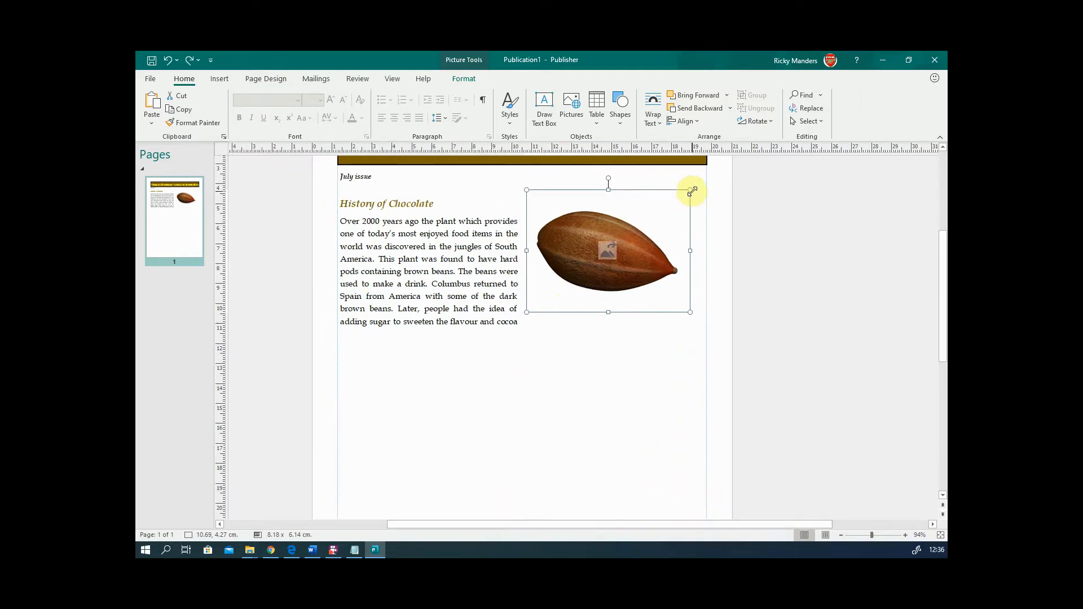
pyautogui.moveTo(689, 192); pyautogui.dragTo(658, 213)
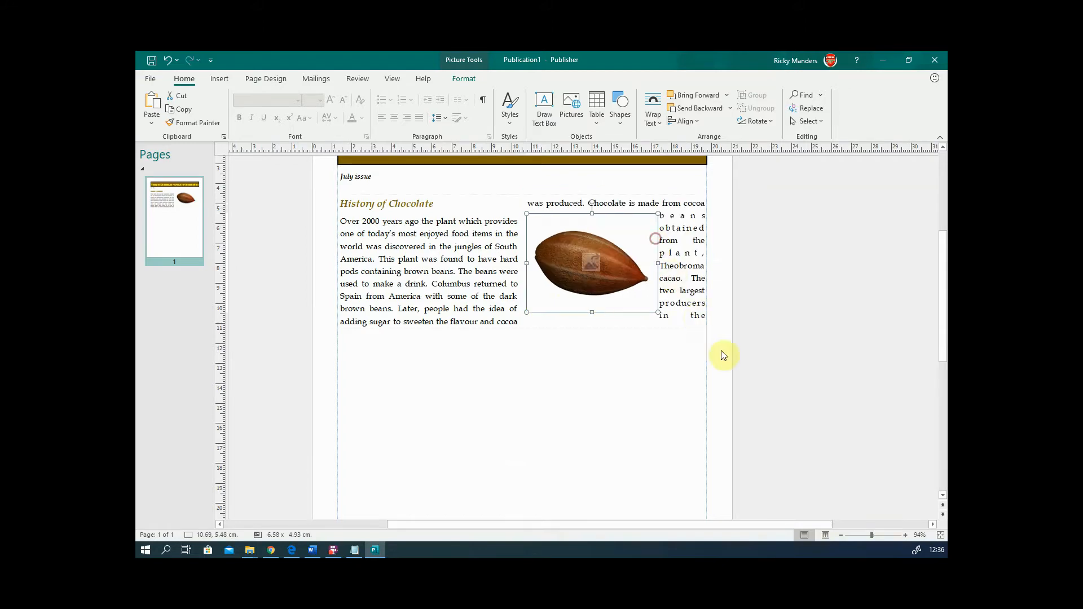
pyautogui.click(875, 532)
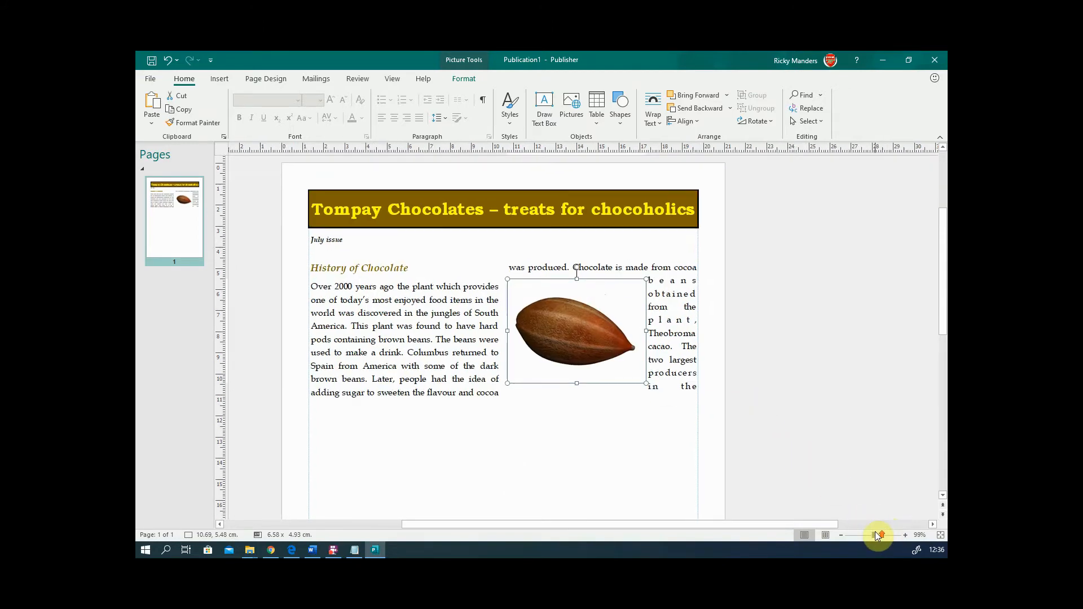
pyautogui.click(875, 532)
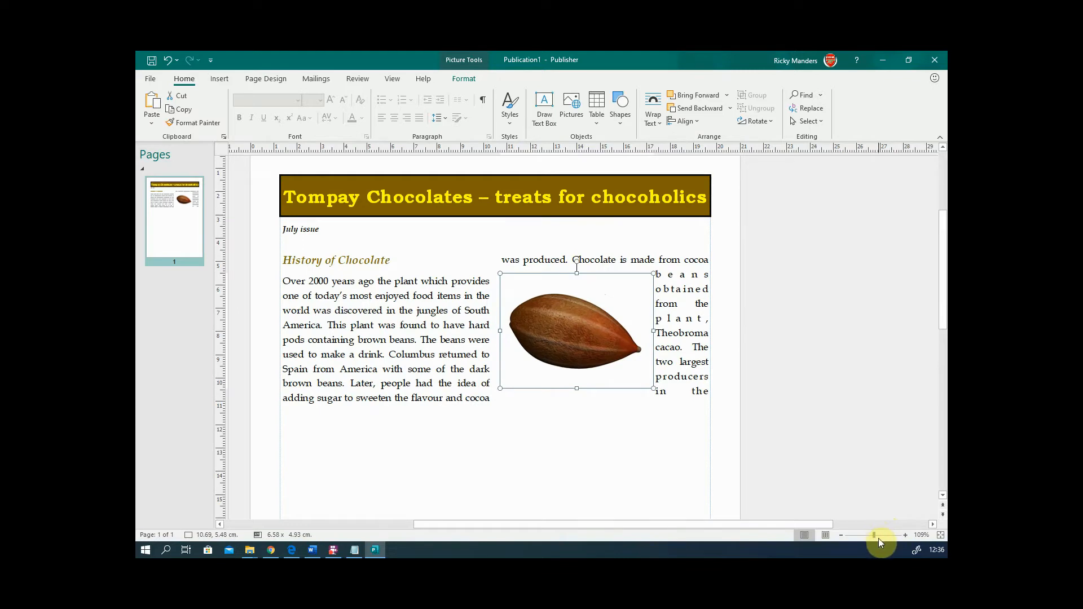
pyautogui.click(398, 79)
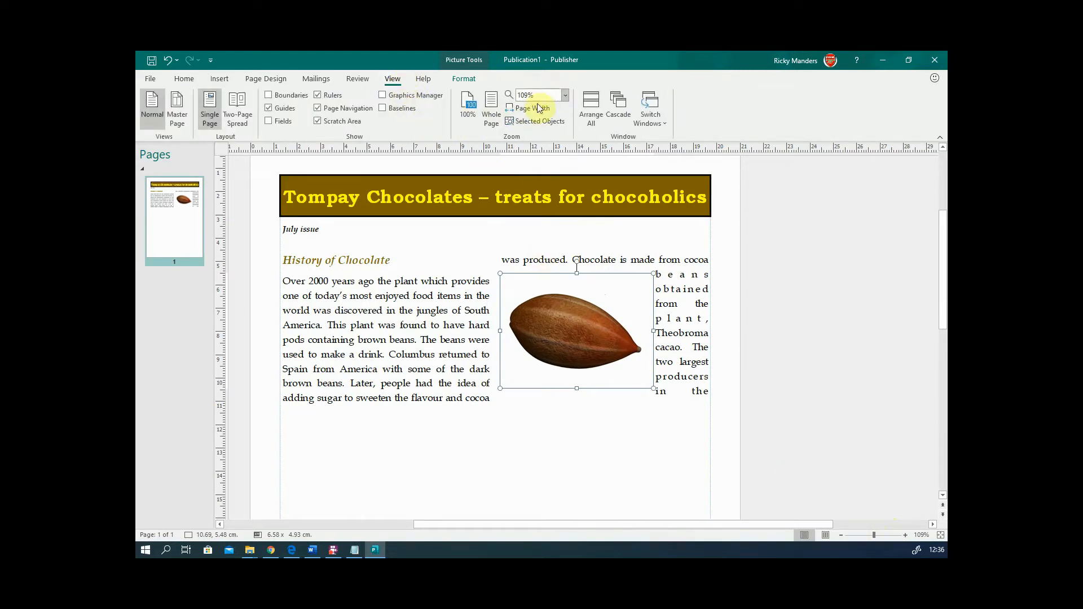
pyautogui.click(565, 96)
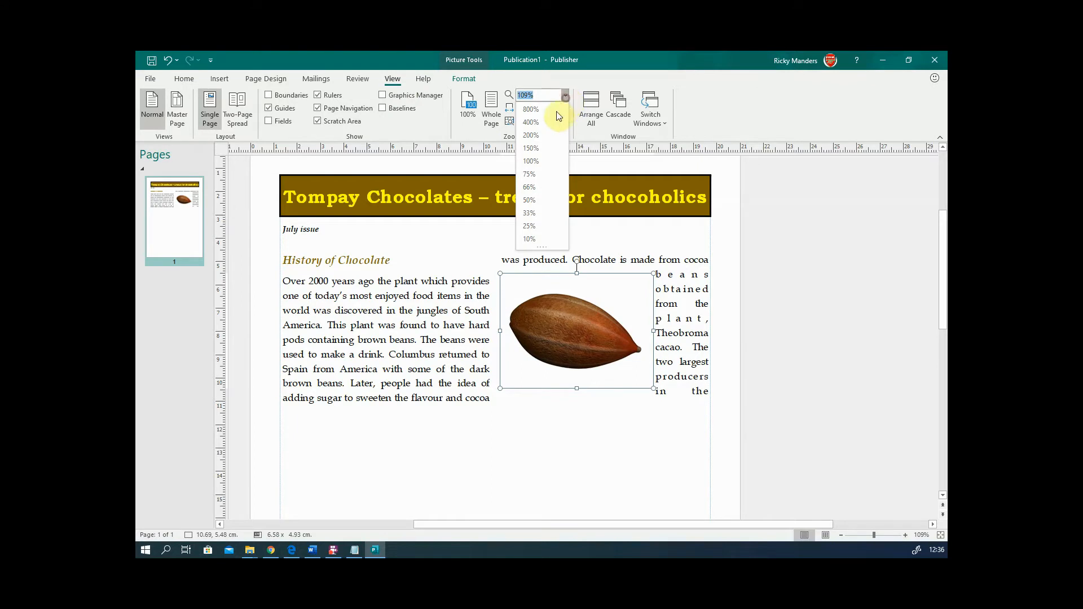
pyautogui.click(542, 165)
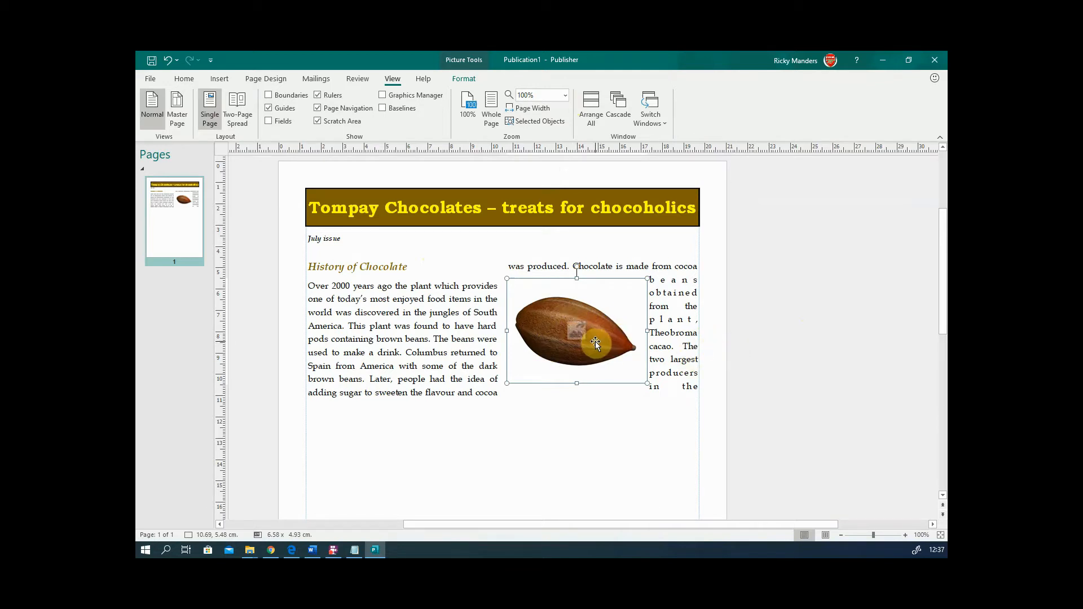
# - Shrink the cocoa pod picture proportionally to about 3.79 × 2.84 cm and place it below the article's first column
pyautogui.moveTo(597, 336); pyautogui.dragTo(805, 326)
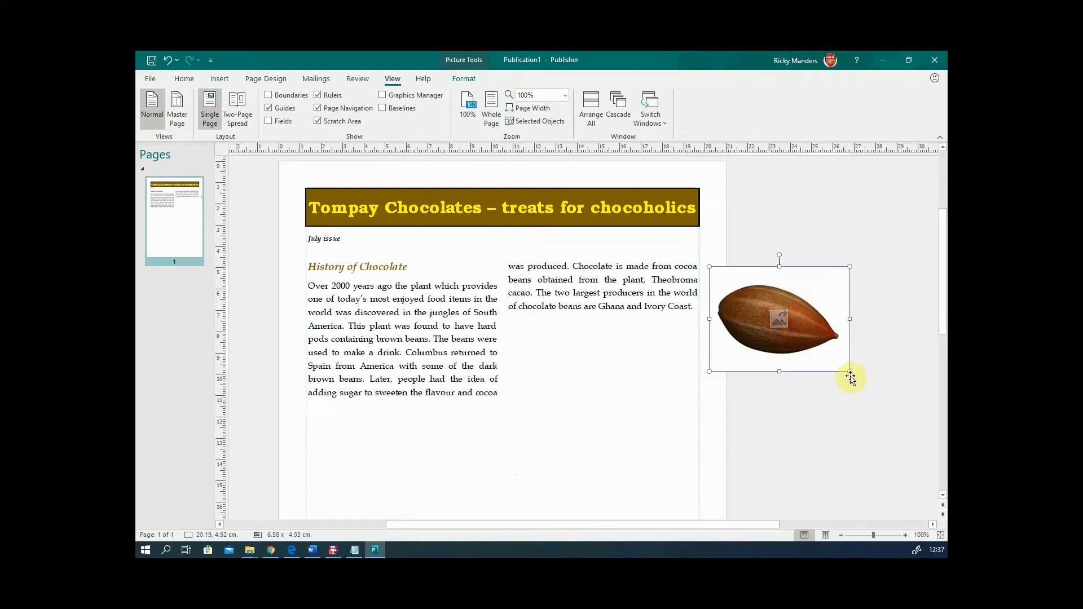
pyautogui.moveTo(851, 373); pyautogui.dragTo(778, 326)
pyautogui.moveTo(753, 282); pyautogui.dragTo(355, 432)
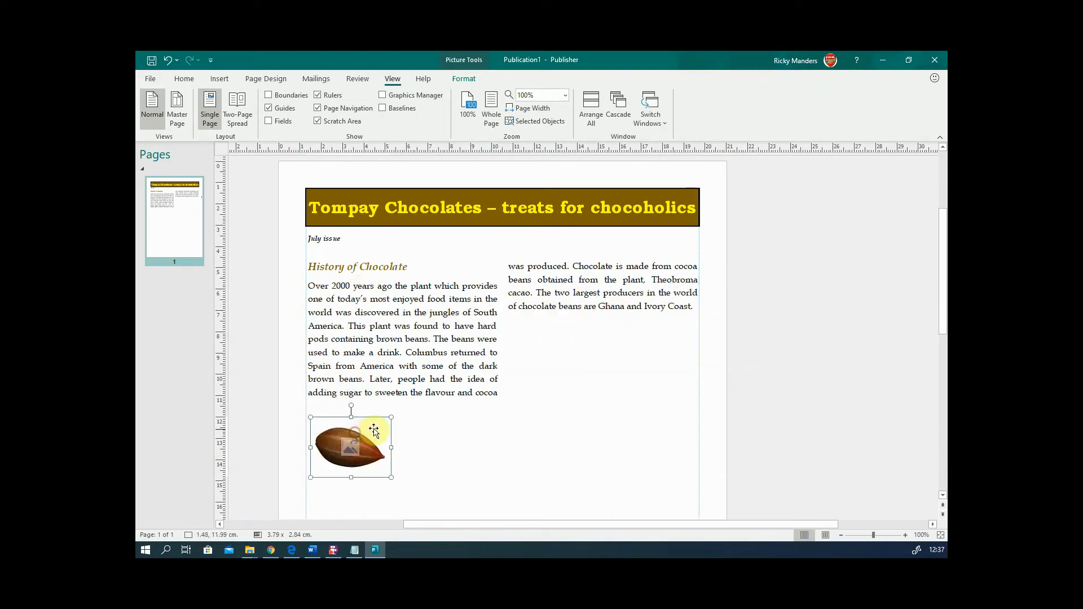
# - Size the cocoa pod picture to about 4.29 × 3.21 cm and place it in the first column's upper-left corner, beside the heading
pyautogui.moveTo(391, 477); pyautogui.dragTo(394, 342)
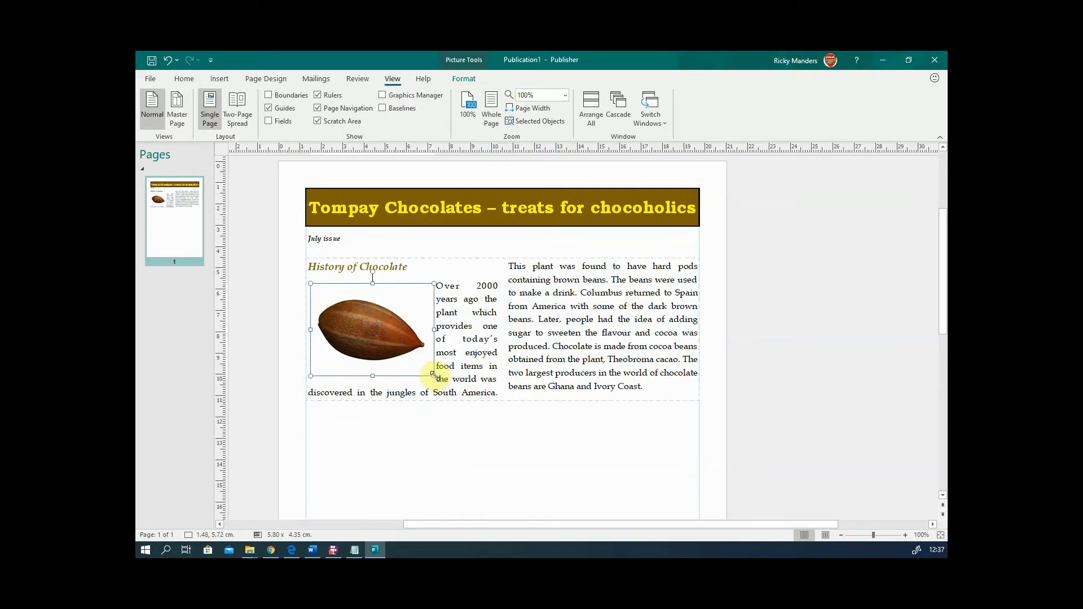
pyautogui.moveTo(434, 375); pyautogui.dragTo(461, 393)
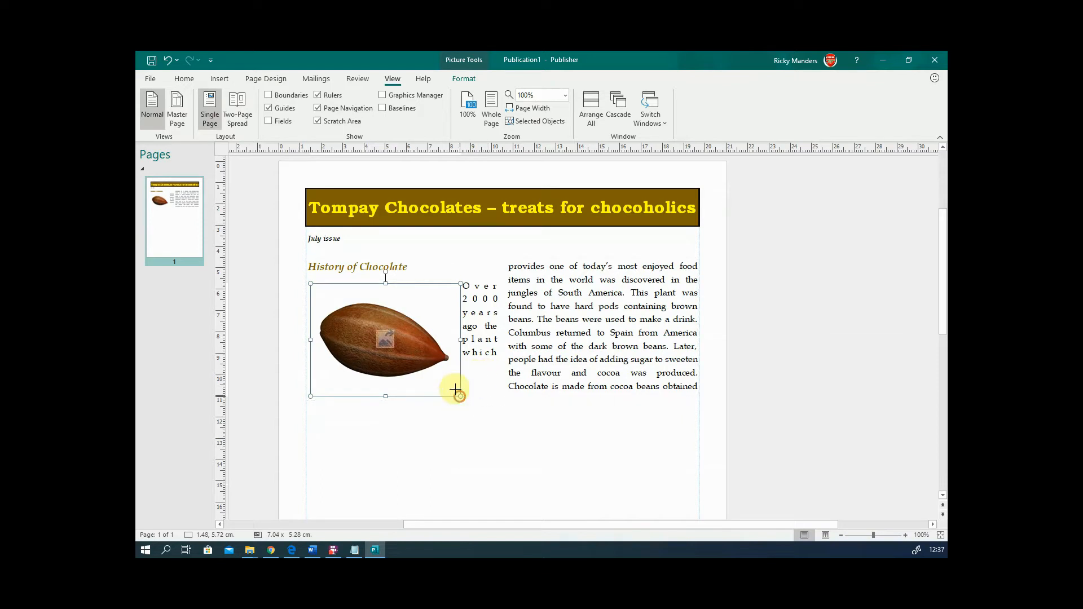
pyautogui.moveTo(399, 343)
pyautogui.hotkey('ctrl', 'z')
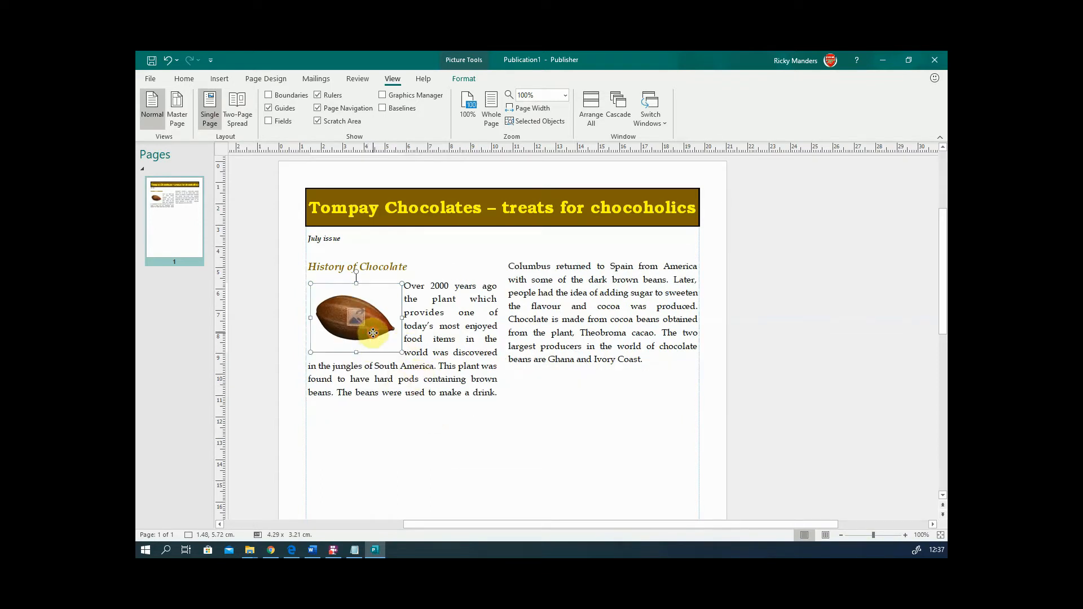
pyautogui.moveTo(373, 333); pyautogui.dragTo(370, 314)
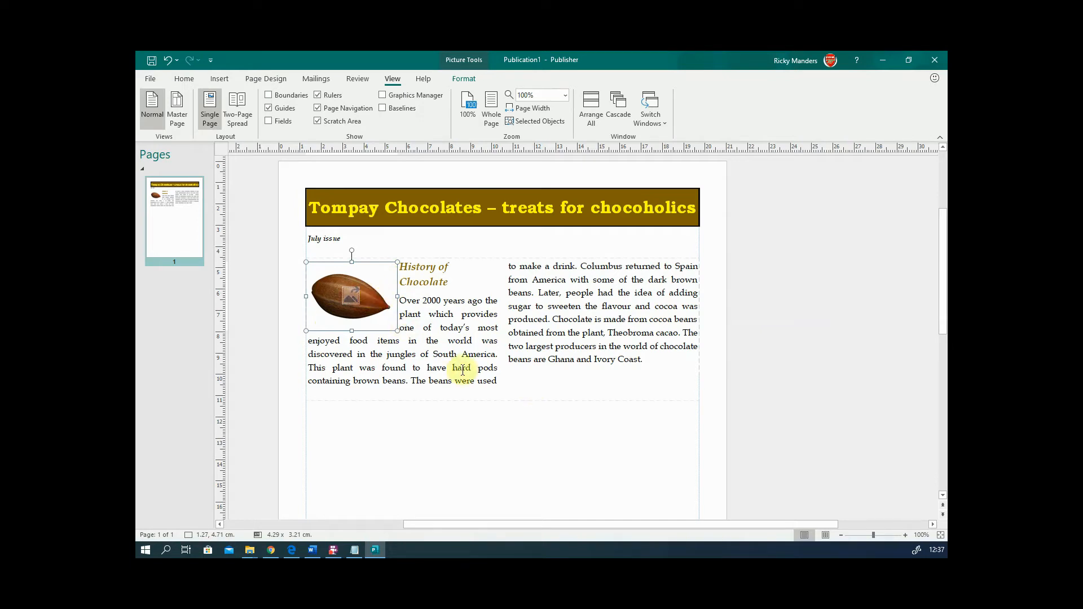
# - Check how the text flows between the two columns and shorten the History of Chocolate text box to about 6.06 cm high
pyautogui.click(531, 387)
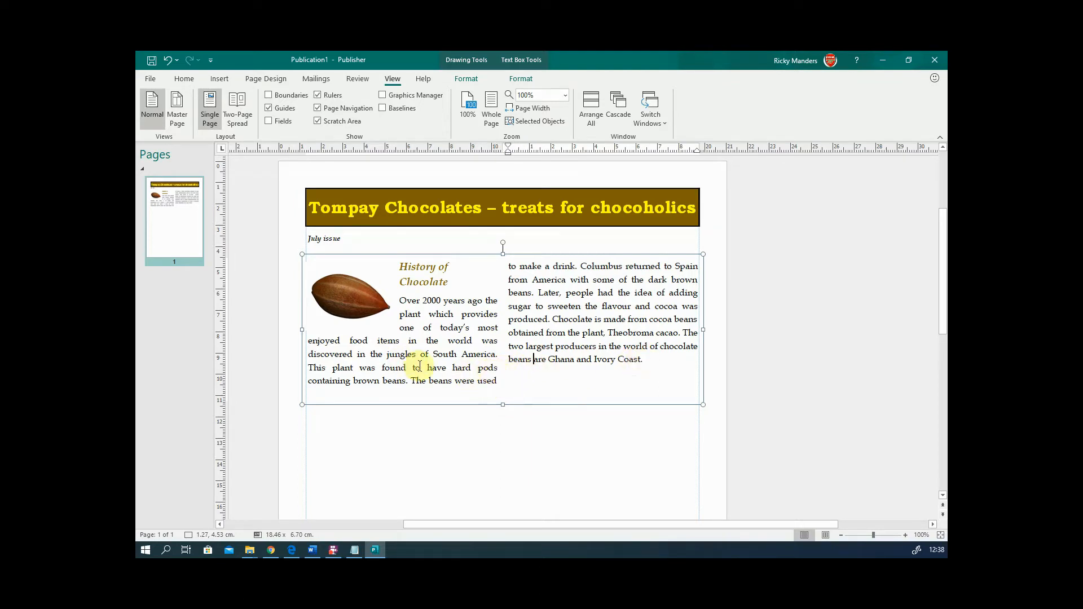
pyautogui.moveTo(477, 381); pyautogui.dragTo(498, 381)
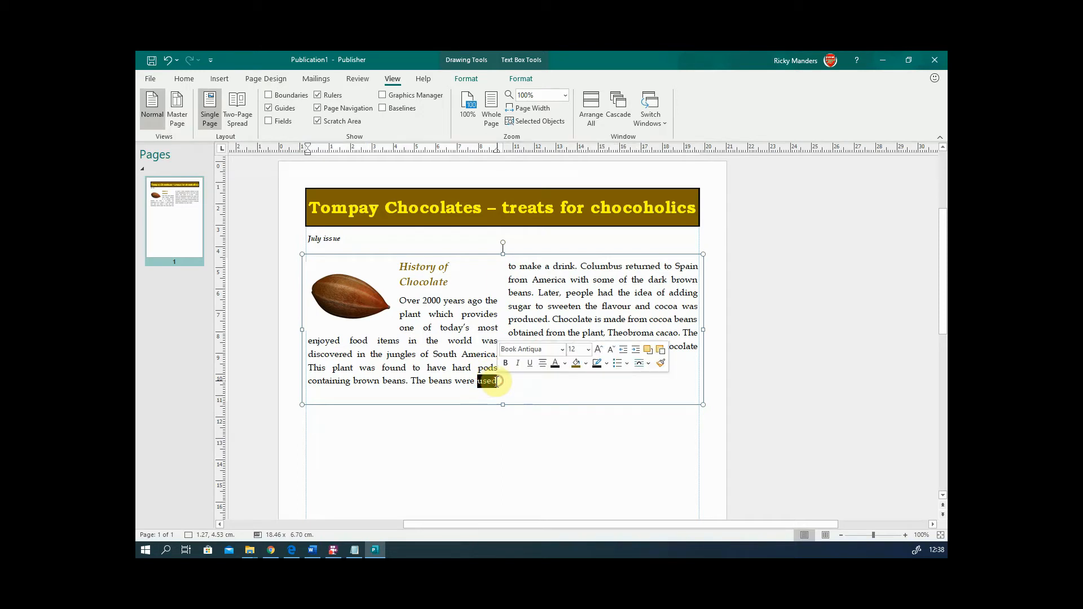
pyautogui.click(507, 269)
pyautogui.click(497, 386)
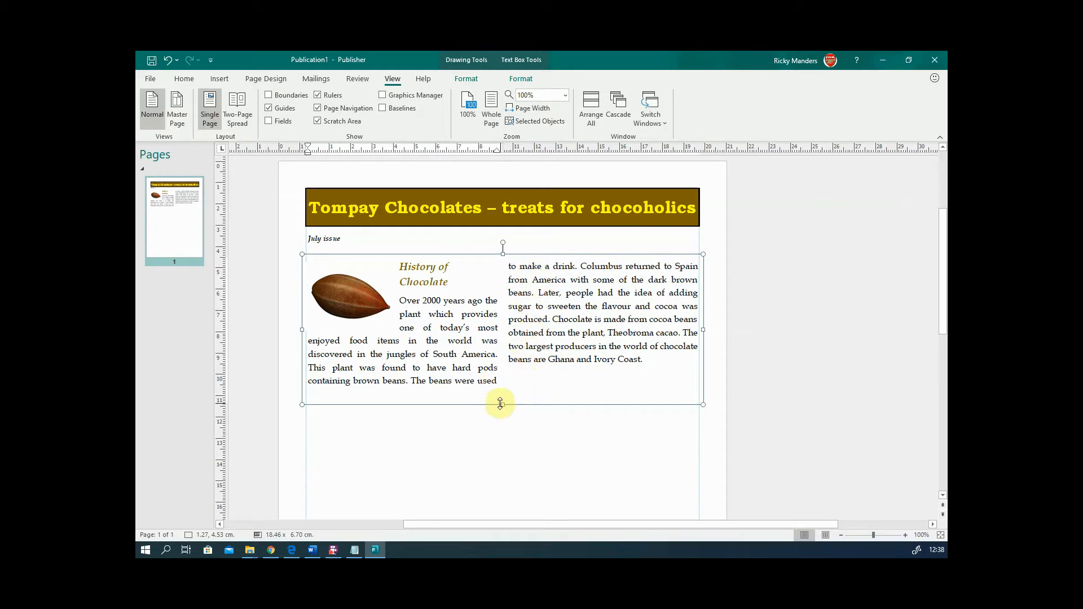
pyautogui.click(501, 402)
pyautogui.moveTo(502, 403); pyautogui.dragTo(503, 390)
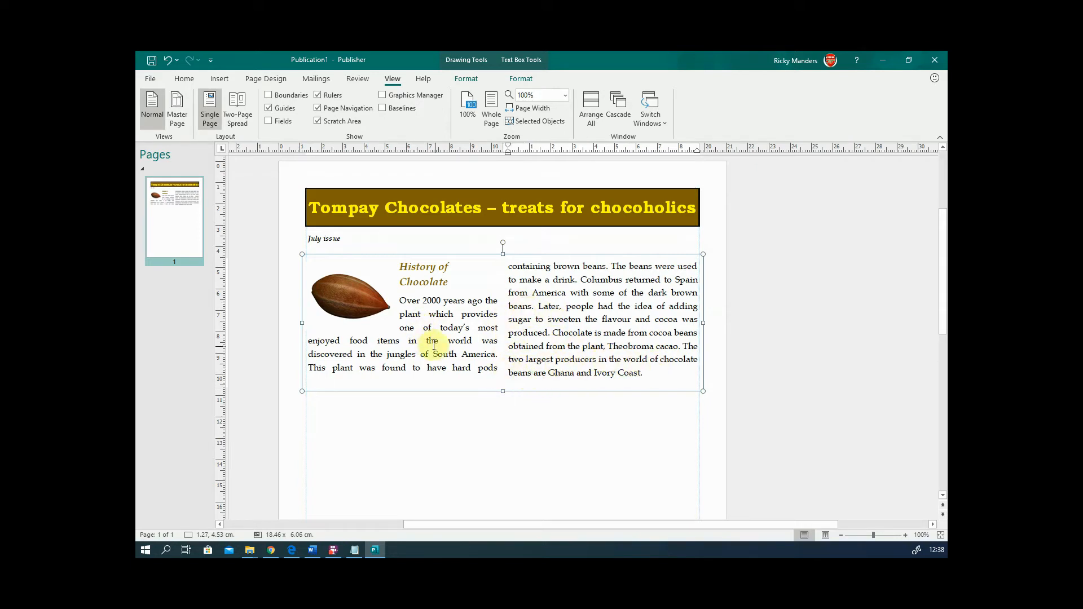
# - Add a dark gold outline around the cocoa pod picture
pyautogui.click(504, 411)
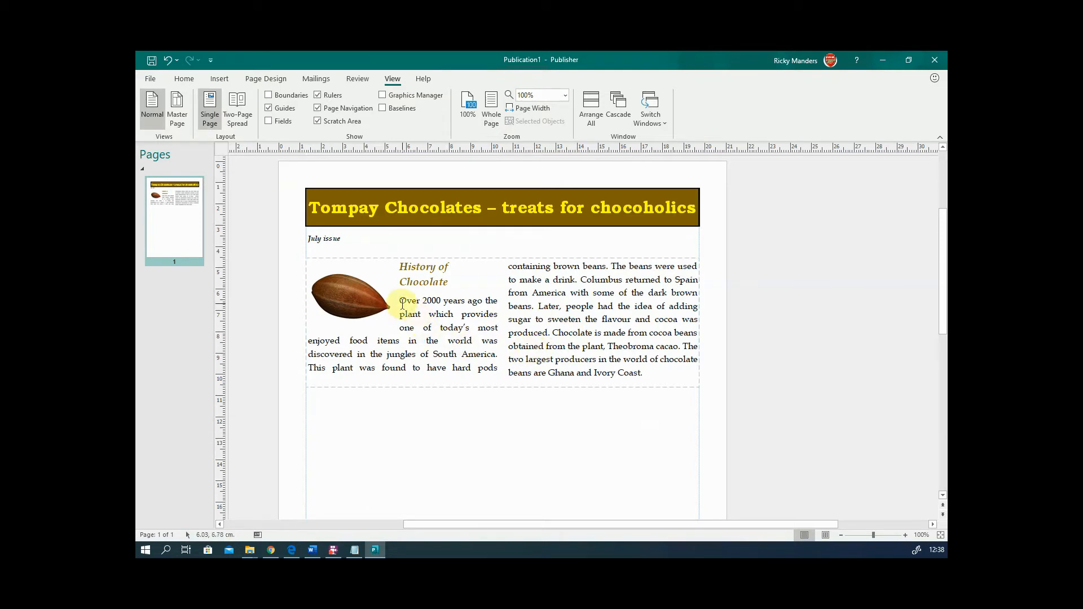
pyautogui.click(361, 301)
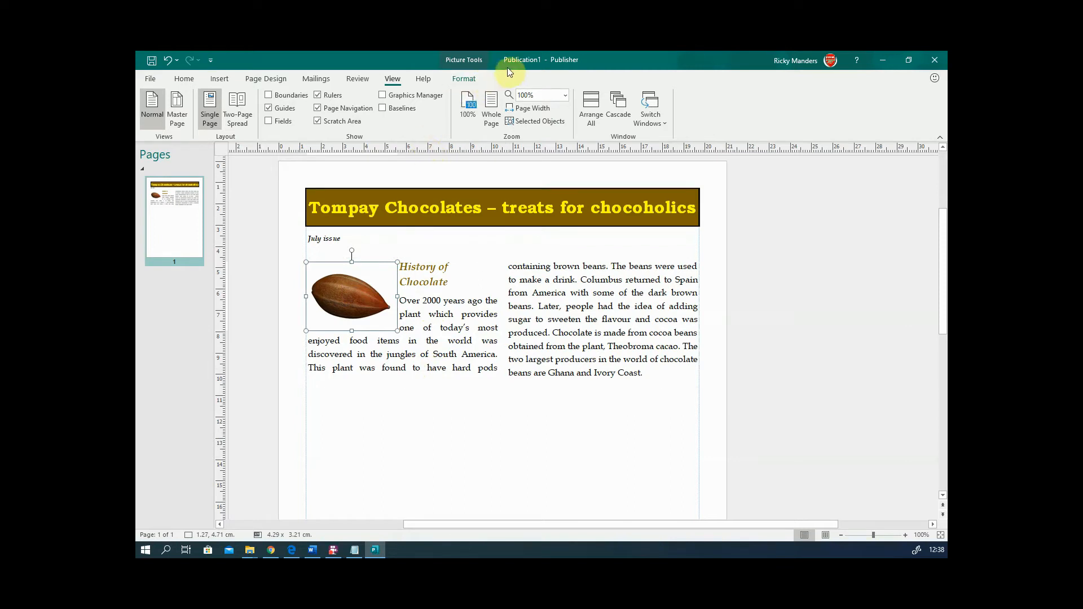
pyautogui.click(462, 61)
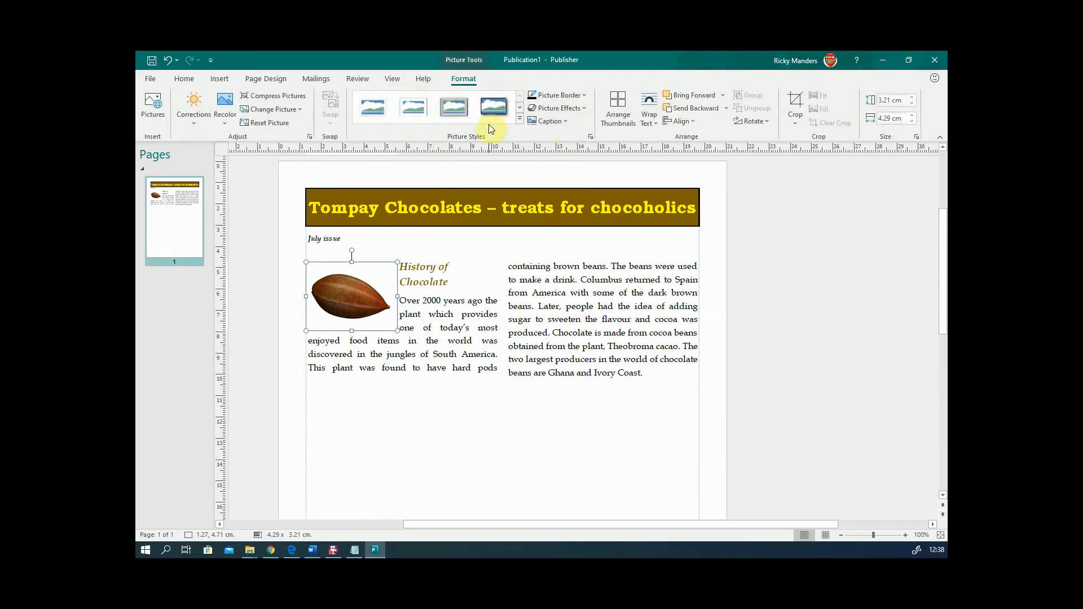
pyautogui.click(584, 96)
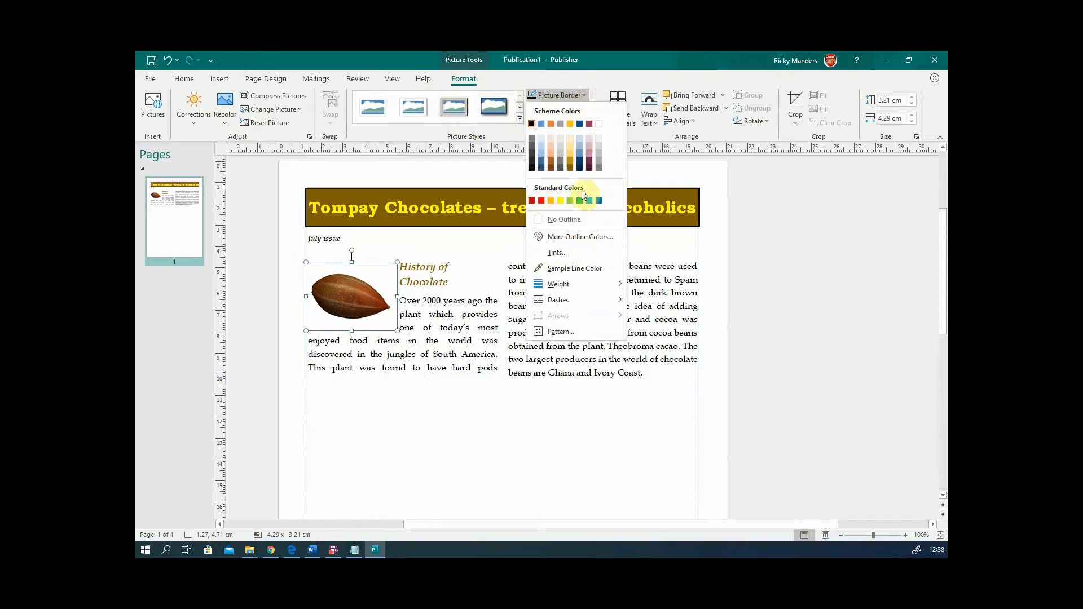
pyautogui.click(570, 170)
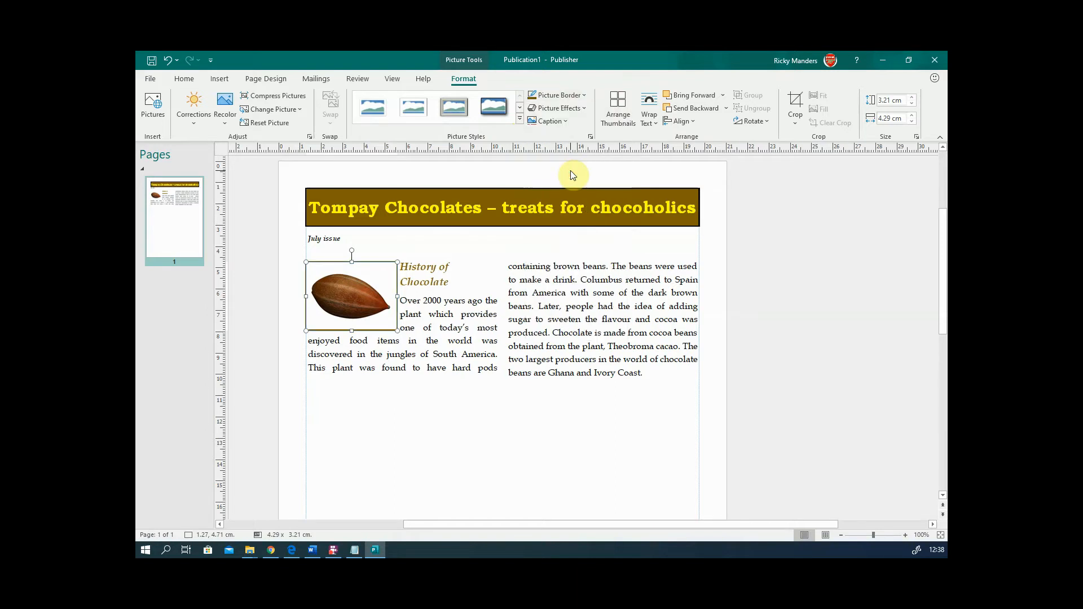
pyautogui.click(523, 422)
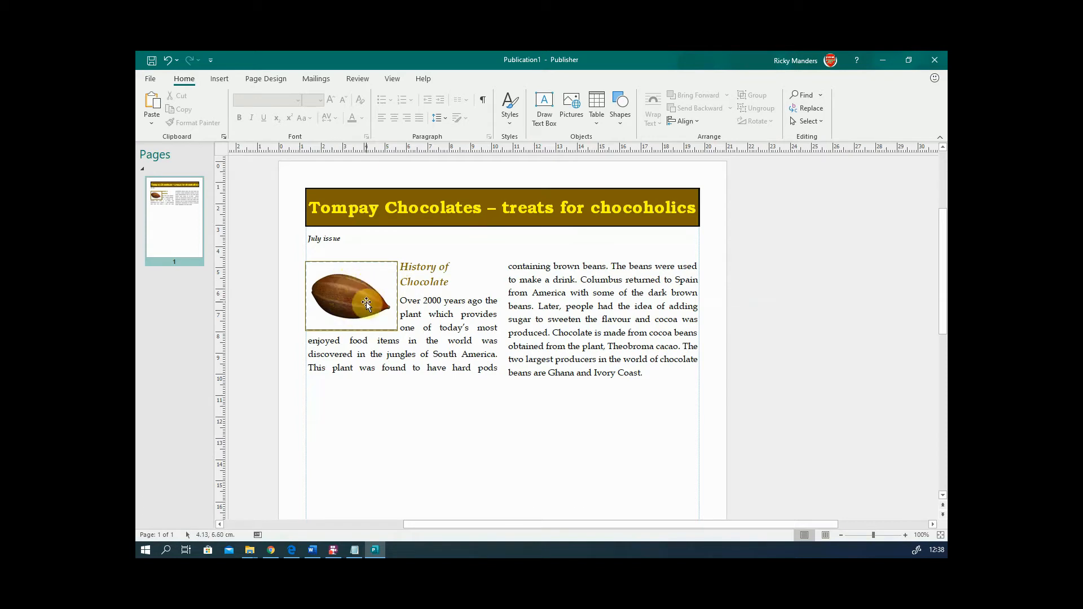
pyautogui.click(341, 406)
pyautogui.click(366, 404)
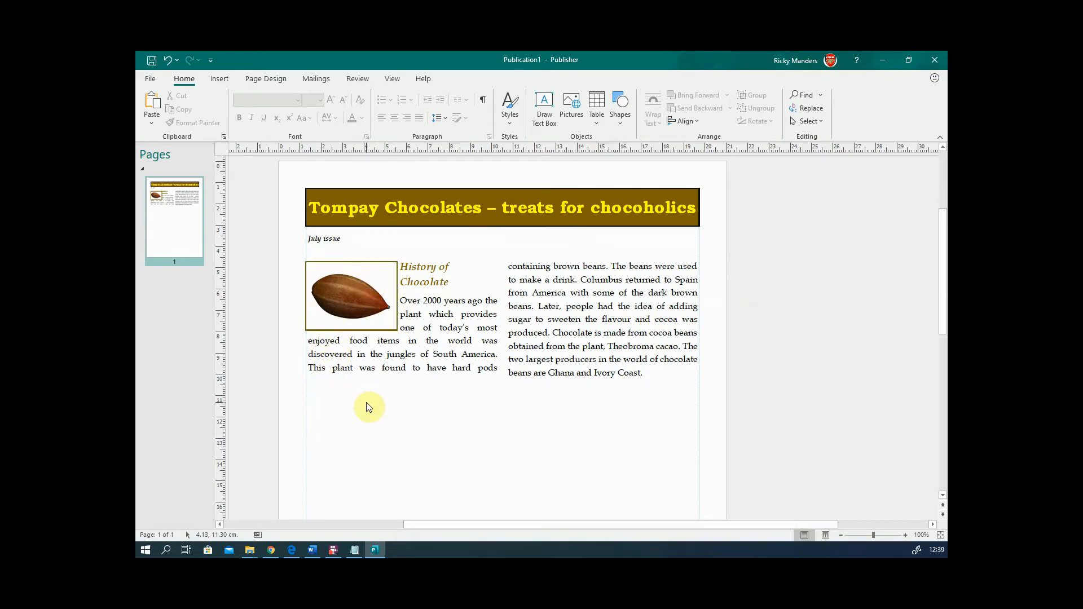
pyautogui.click(361, 295)
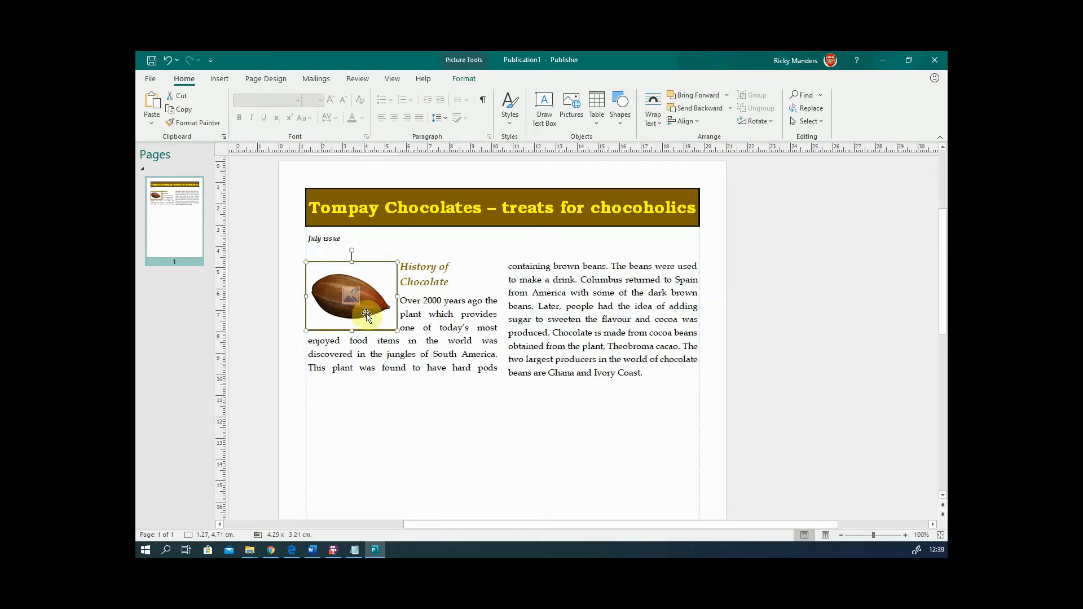
pyautogui.click(404, 401)
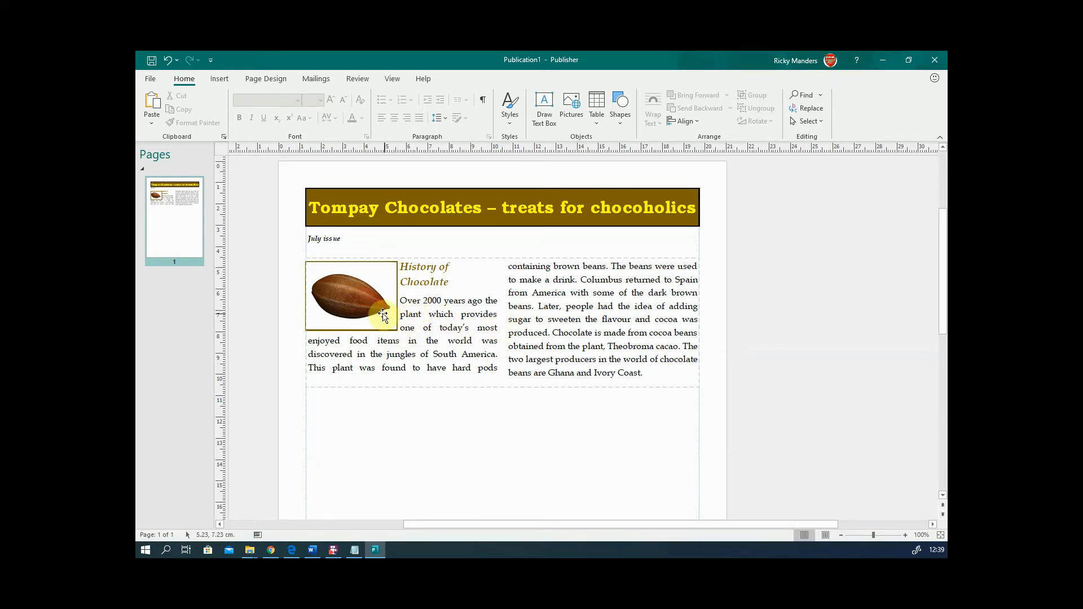
# - Turn off the cocoa pod picture's automatic distance from text and increase its left and right distances
pyautogui.click(355, 294)
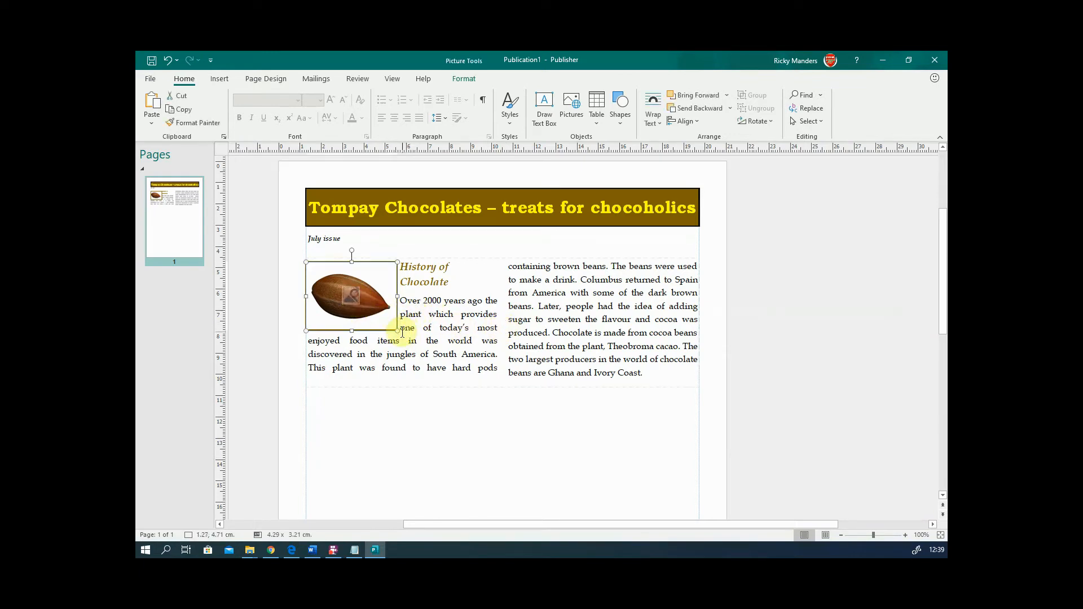
pyautogui.rightClick(352, 296)
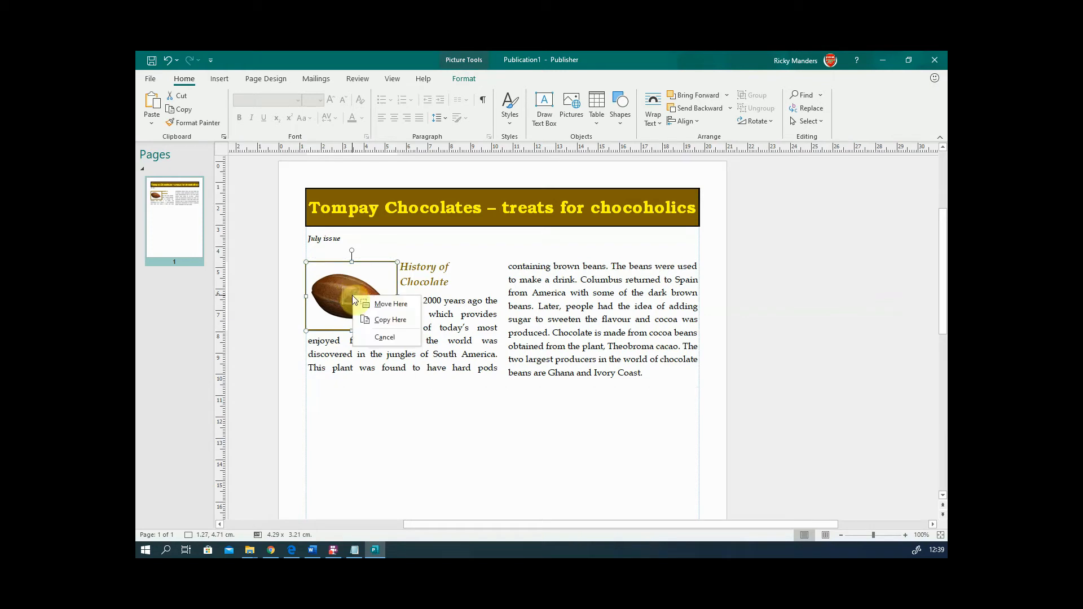
pyautogui.rightClick(352, 297)
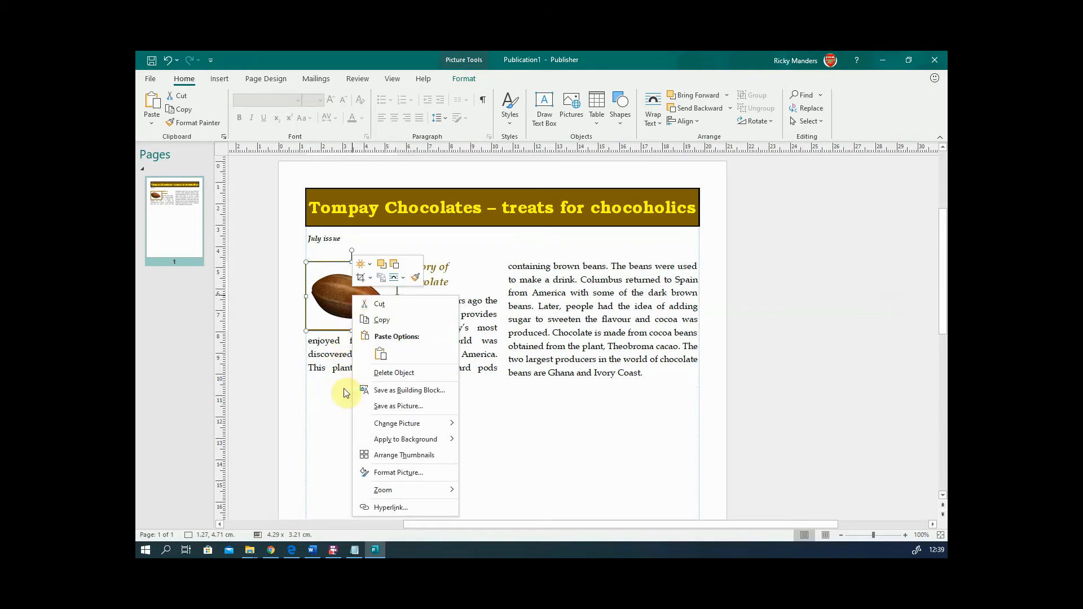
pyautogui.click(420, 472)
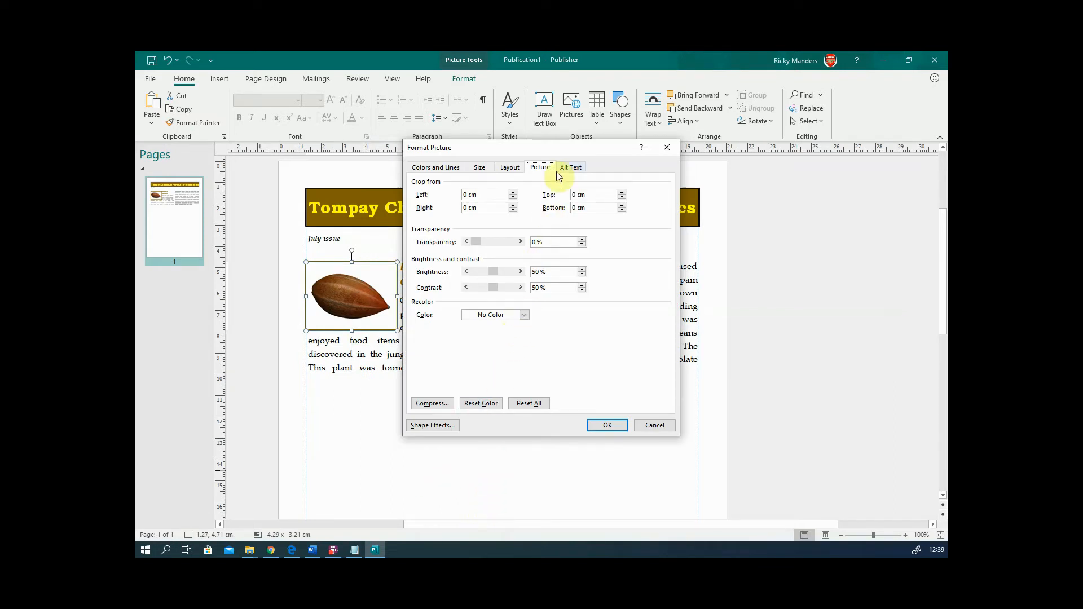
pyautogui.moveTo(564, 150); pyautogui.dragTo(610, 182)
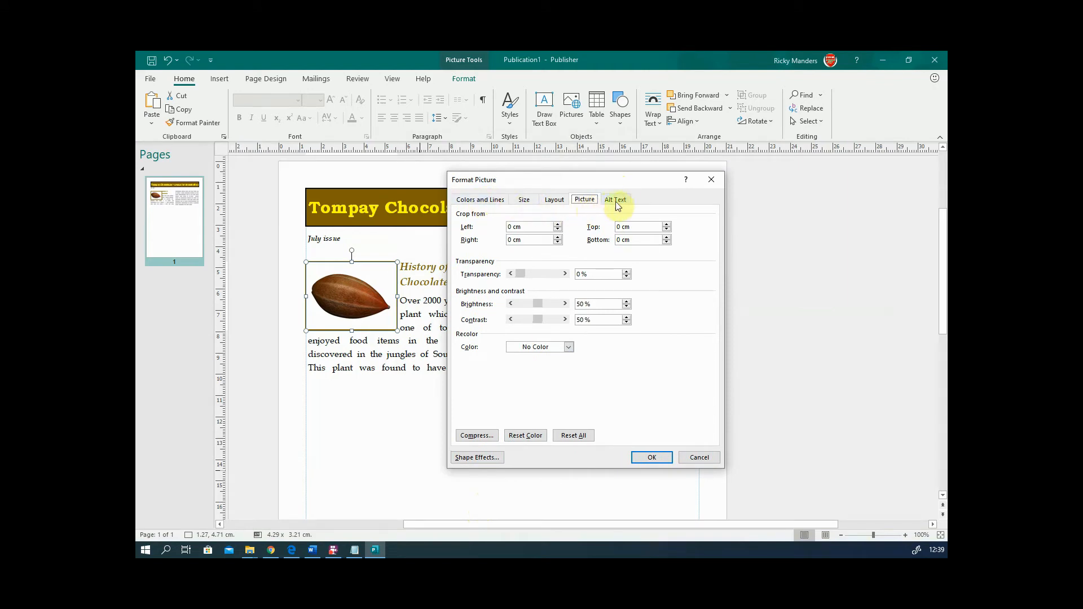
pyautogui.click(555, 201)
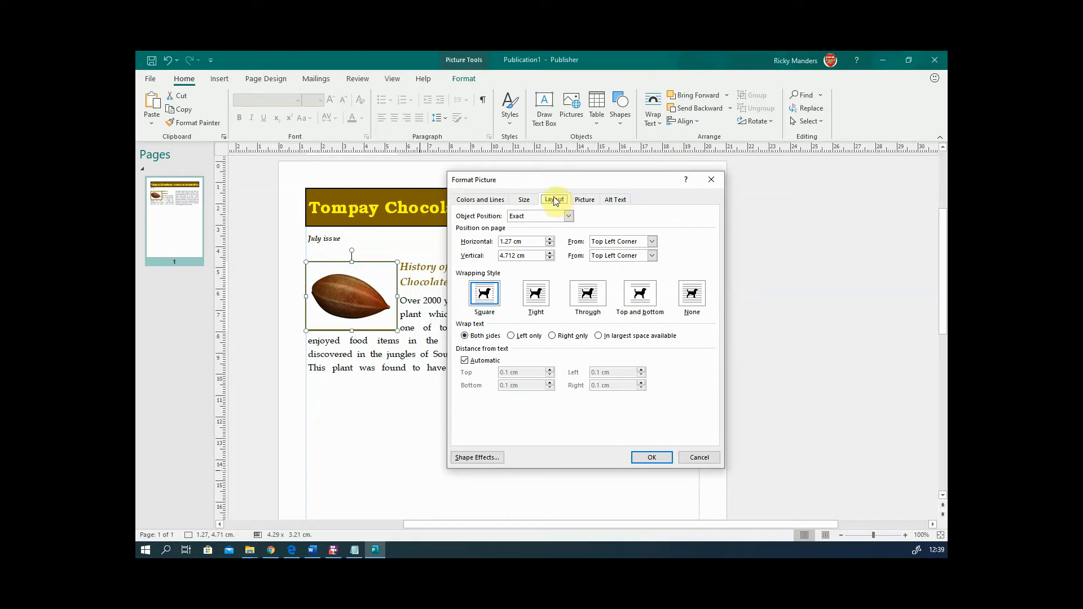
pyautogui.click(464, 361)
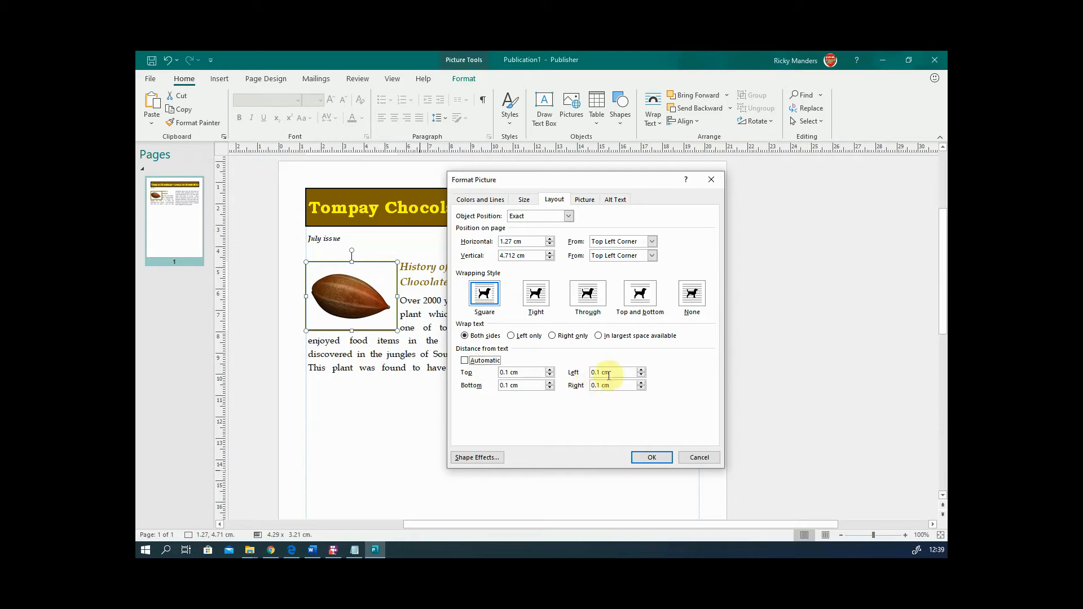
pyautogui.click(641, 370)
pyautogui.click(641, 369)
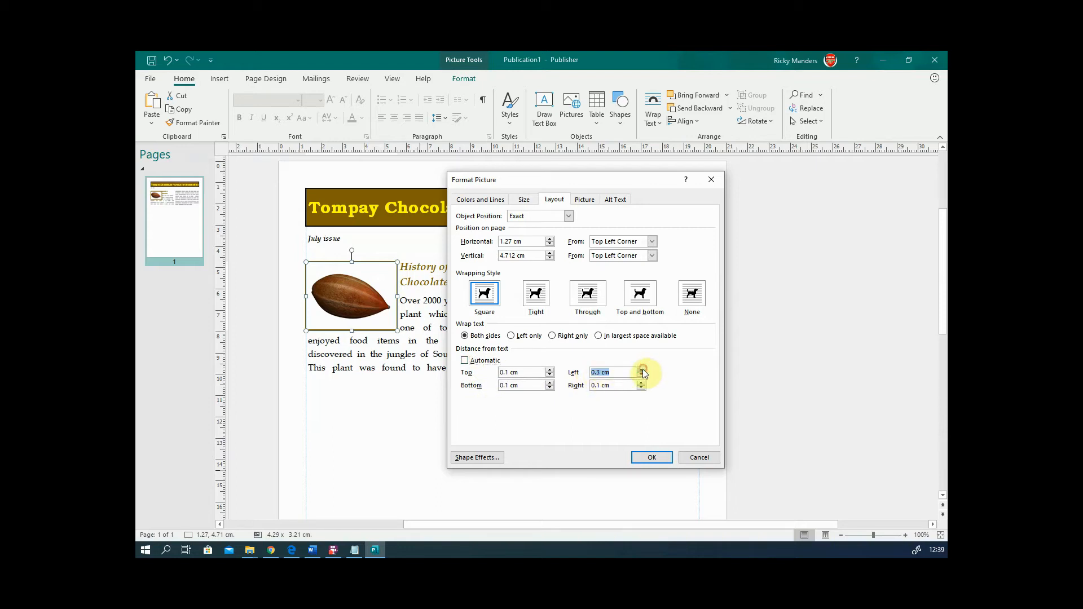
pyautogui.click(642, 370)
pyautogui.click(641, 383)
pyautogui.click(649, 455)
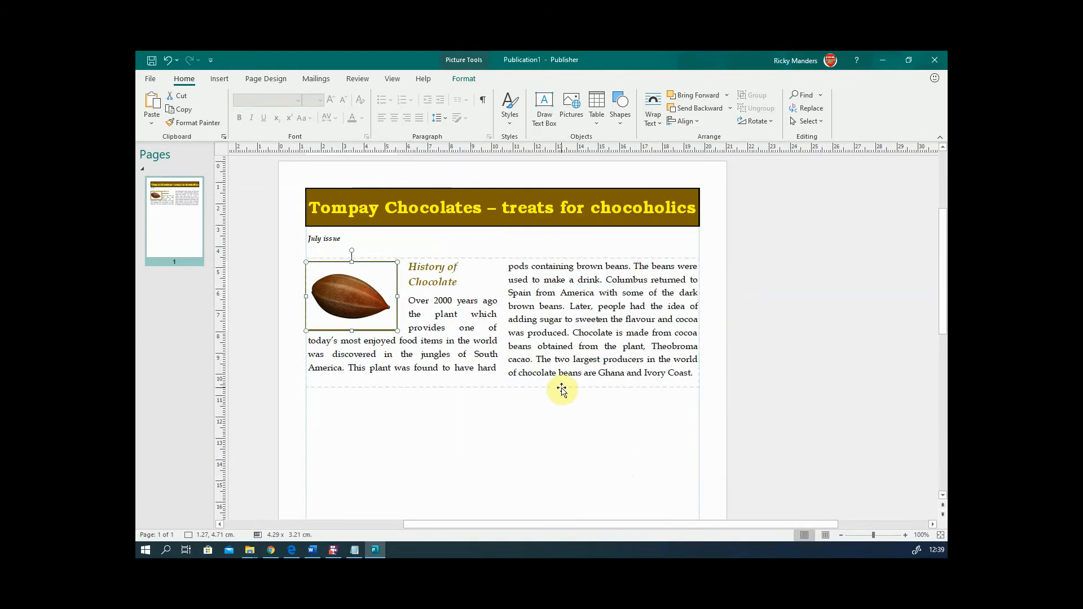
# - Check the History of Chocolate text box's edges against the margin guides and view the page at 80% zoom
pyautogui.click(555, 384)
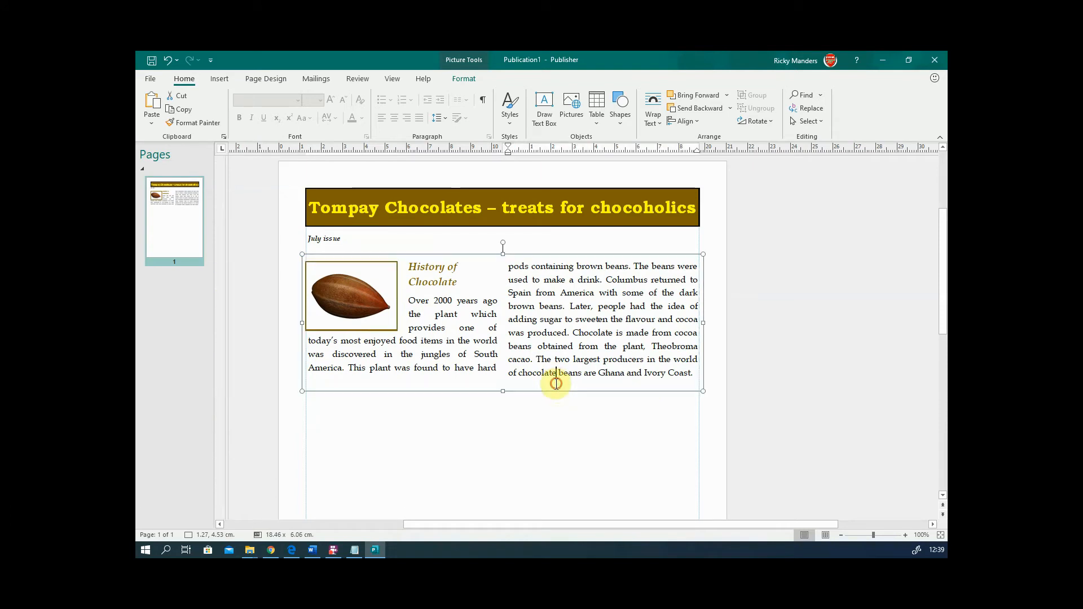
pyautogui.click(556, 385)
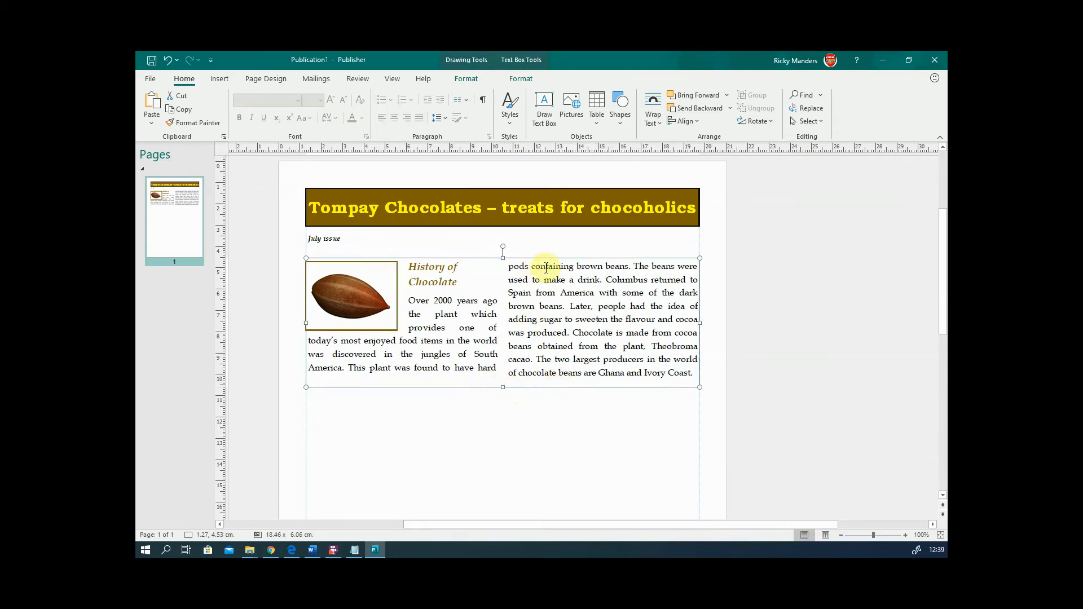
pyautogui.click(607, 348)
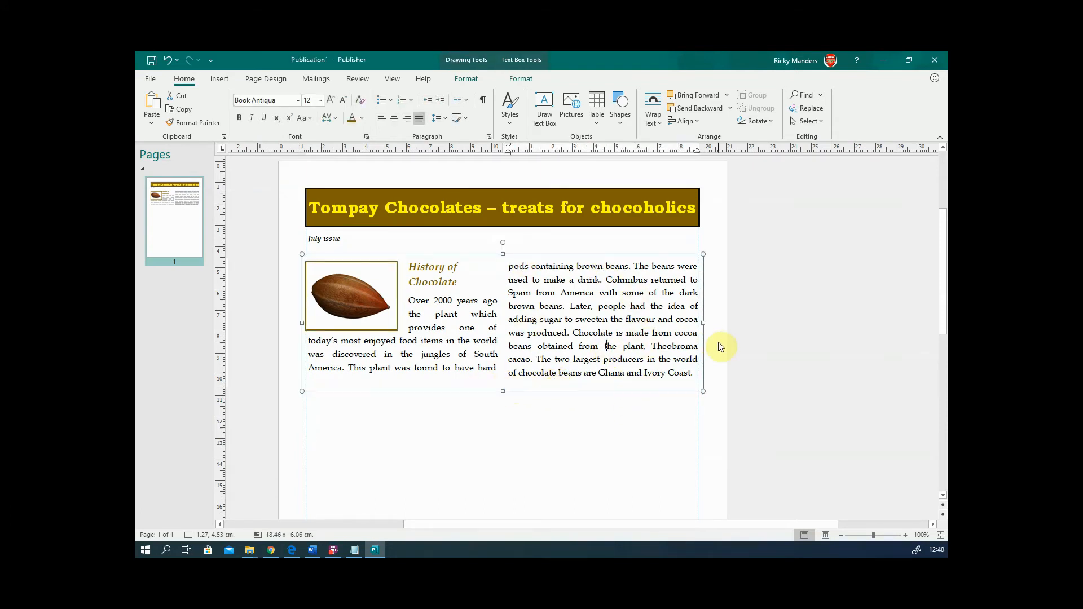
pyautogui.click(702, 322)
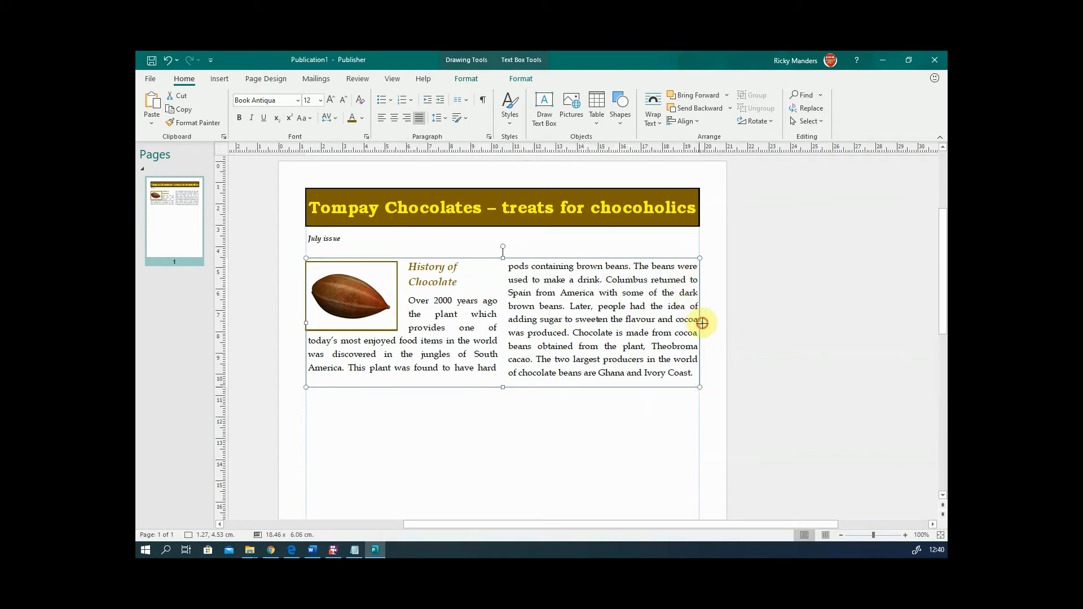
pyautogui.moveTo(702, 323); pyautogui.dragTo(702, 322)
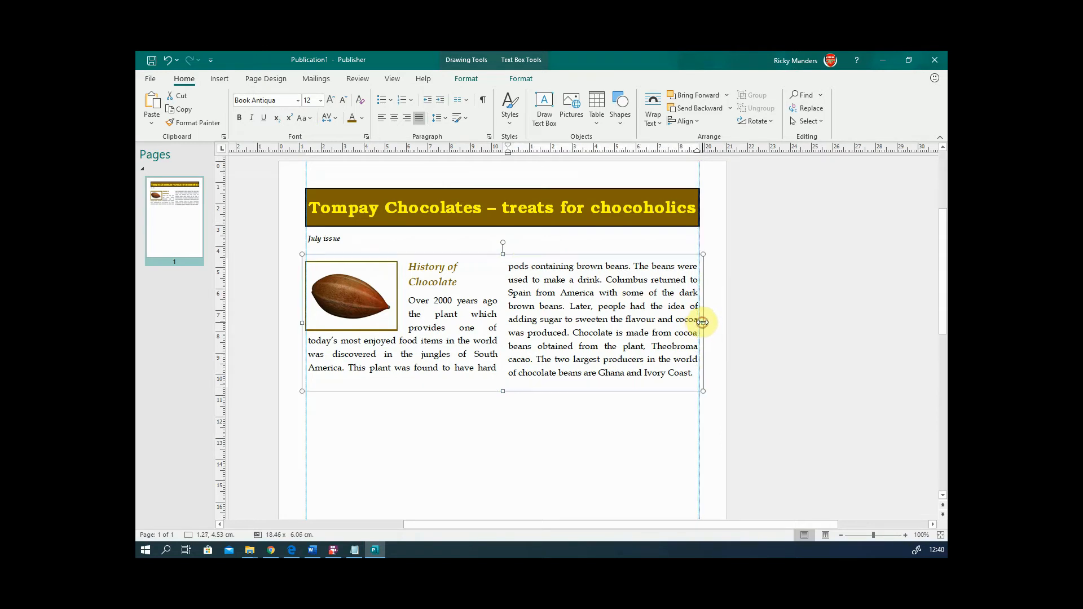
pyautogui.click(299, 323)
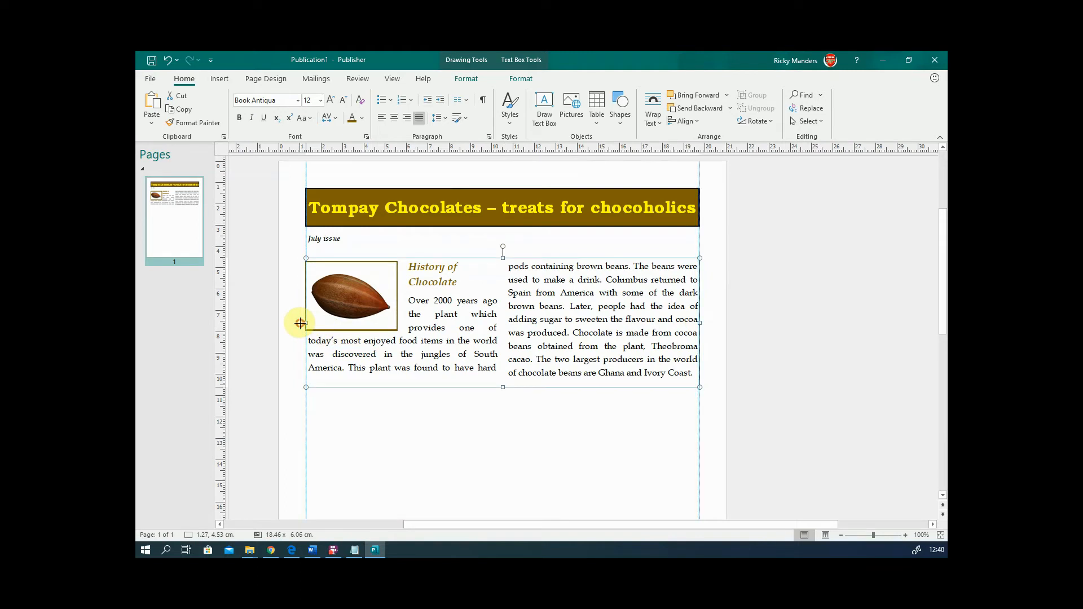
pyautogui.click(485, 426)
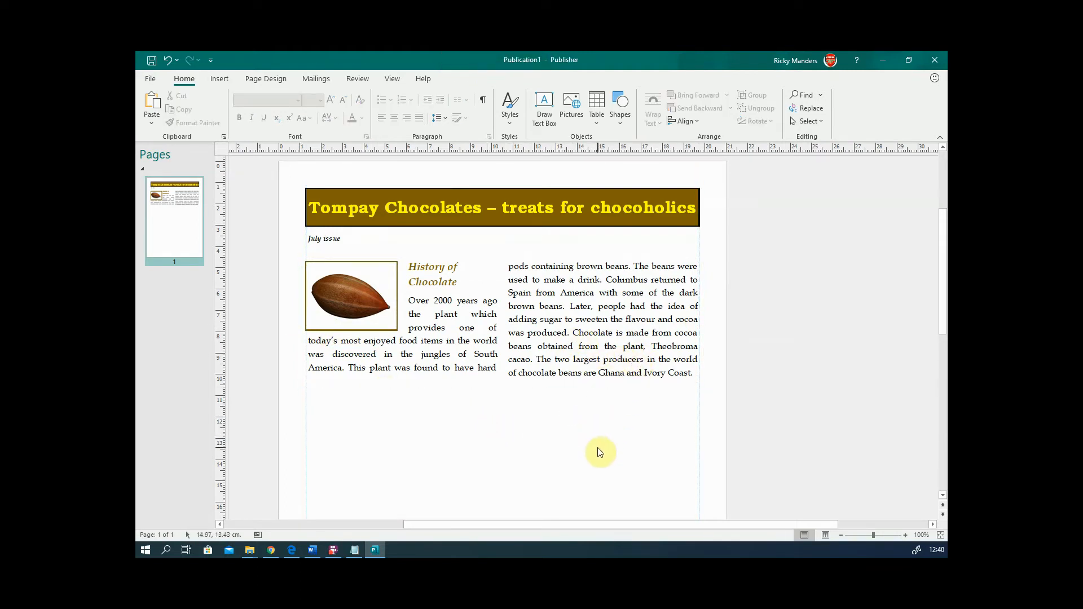
pyautogui.scroll(-1, 601, 450)
pyautogui.scroll(-1, 600, 409)
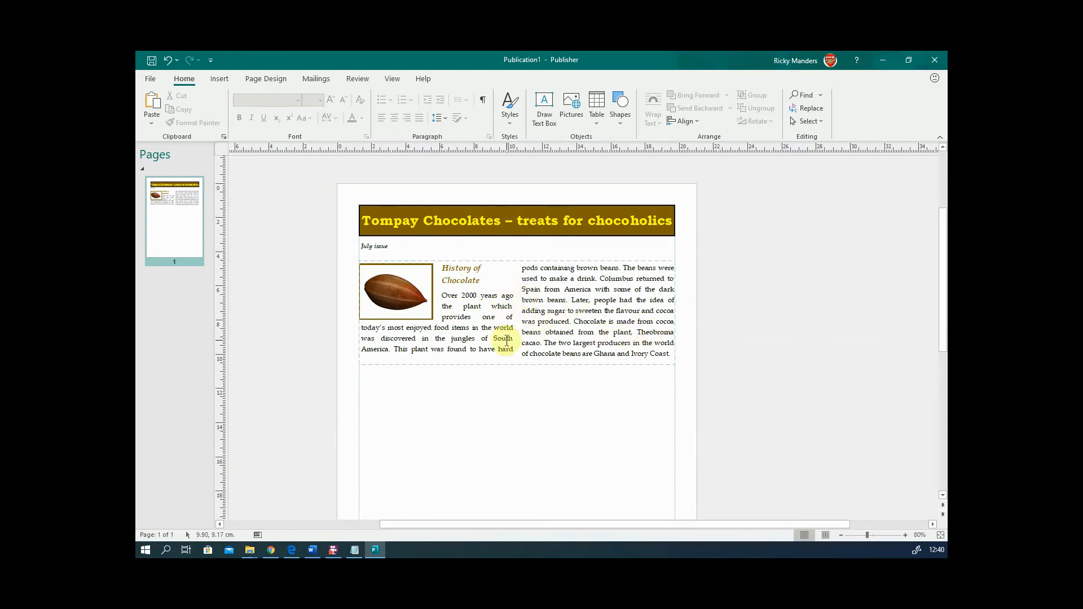
pyautogui.click(533, 310)
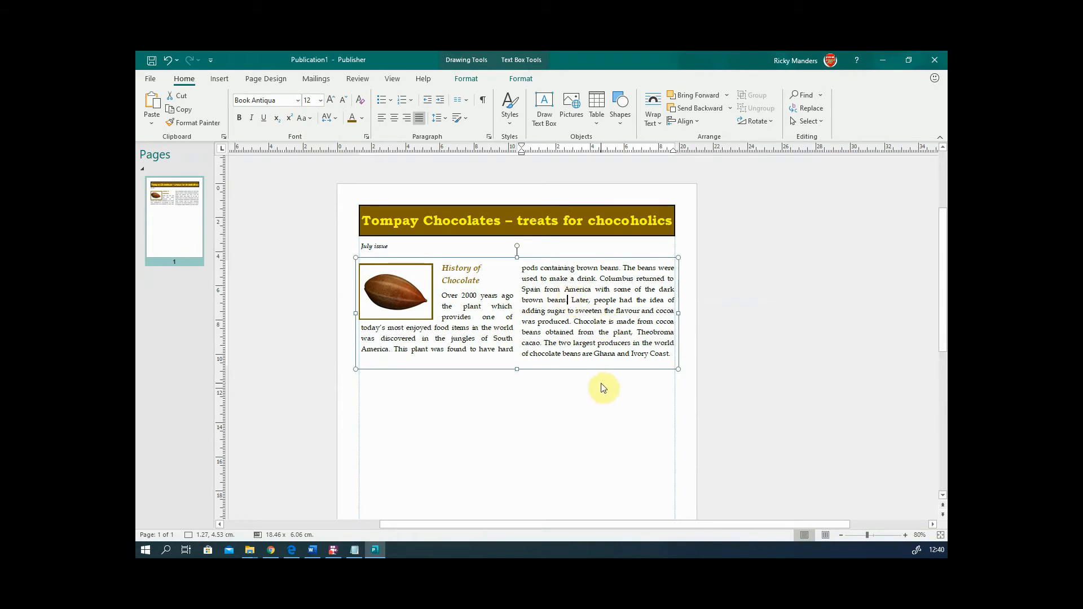
pyautogui.click(571, 393)
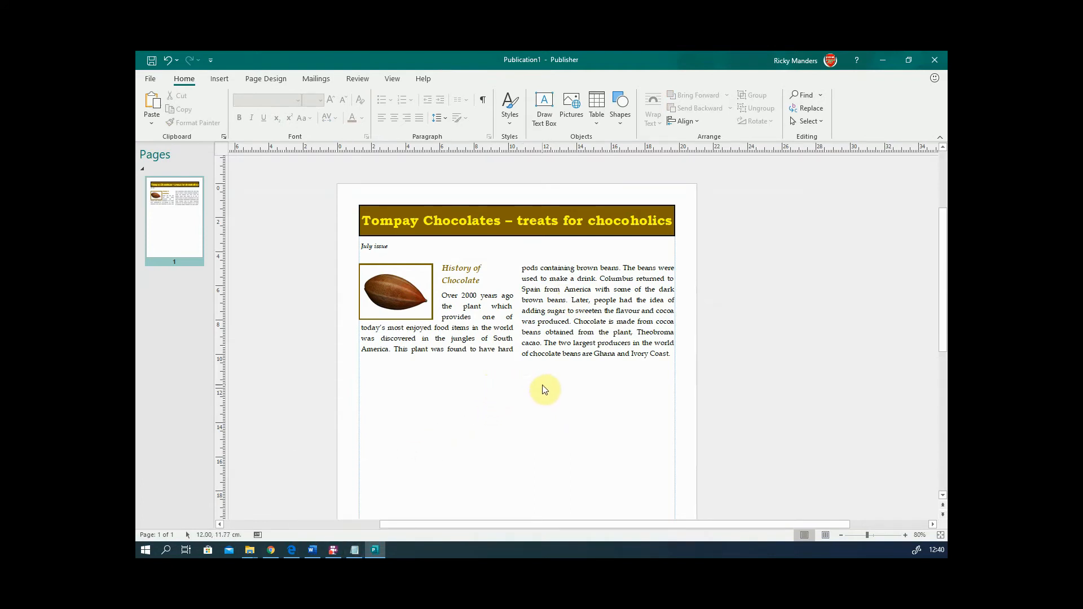
# - Try moving the History of Chocolate text box sideways past the page edge and down below the cocoa pod picture, undoing each move
pyautogui.click(560, 366)
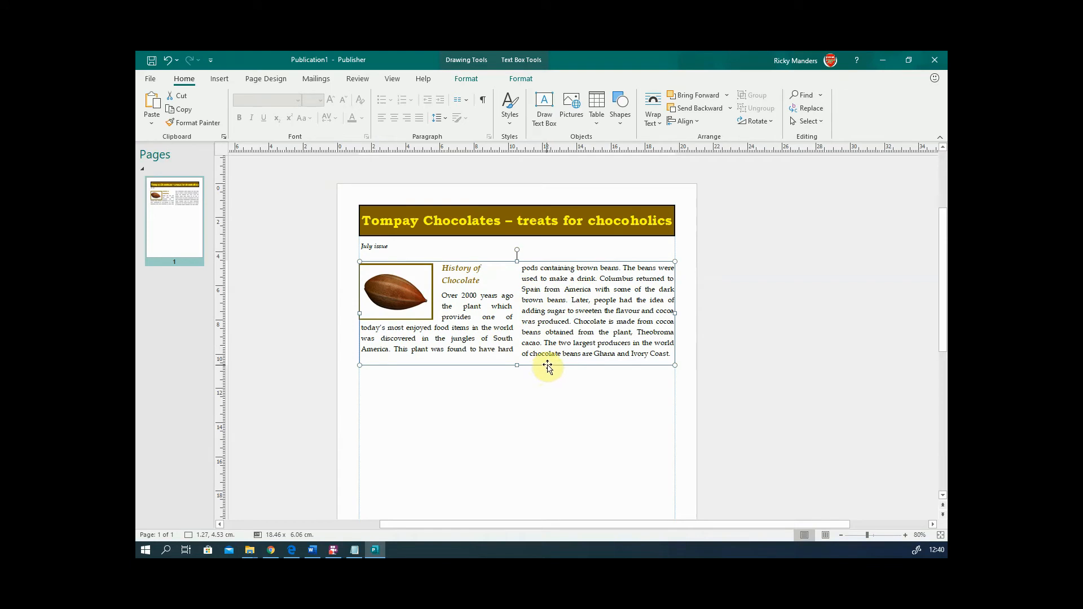
pyautogui.moveTo(547, 365); pyautogui.dragTo(769, 373)
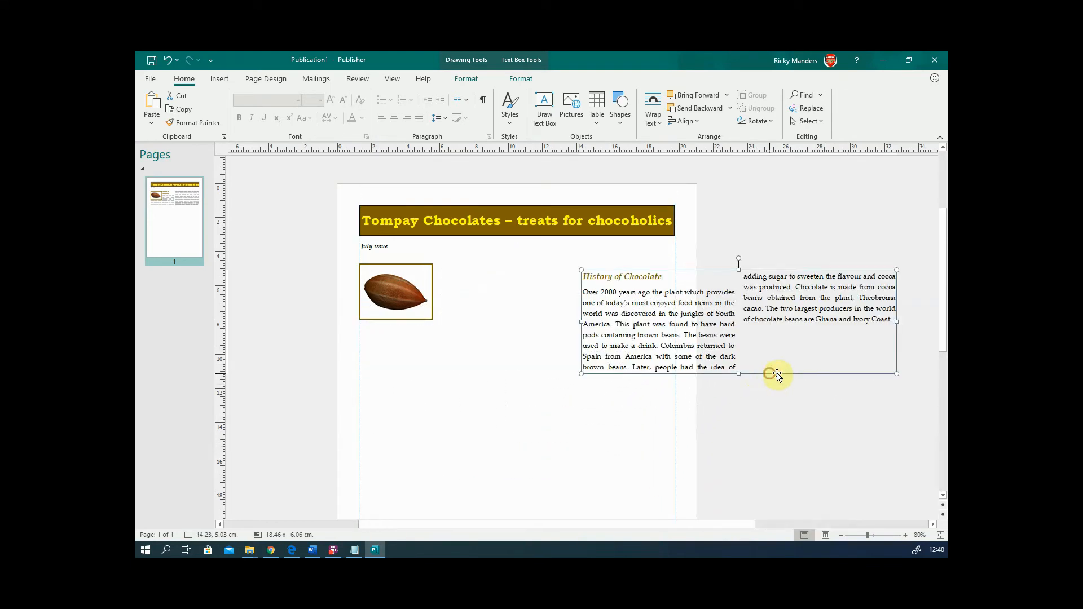
pyautogui.hotkey('ctrl', 'z')
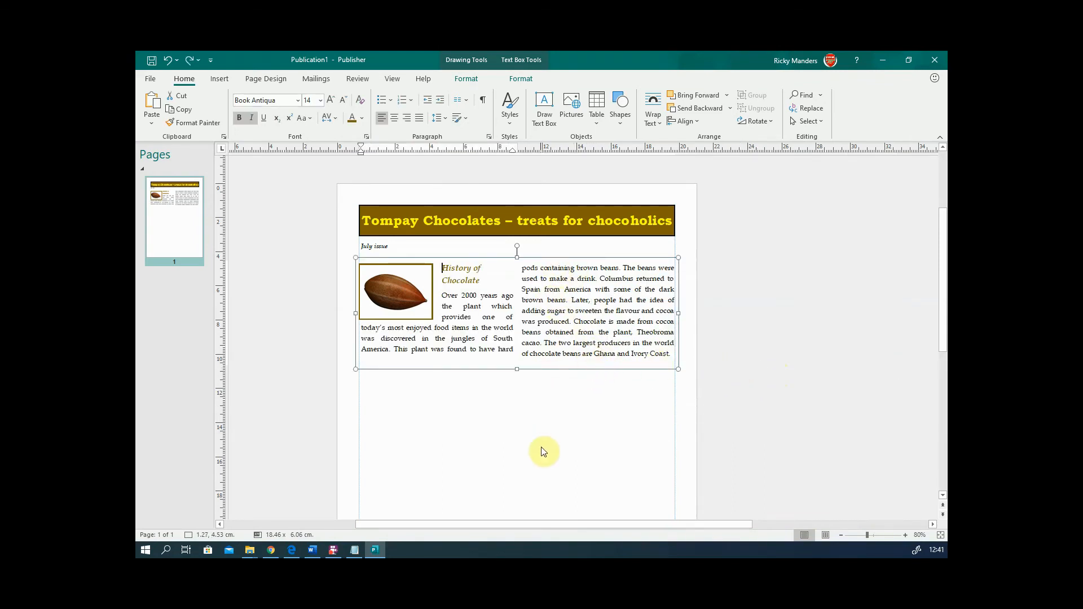
pyautogui.click(584, 367)
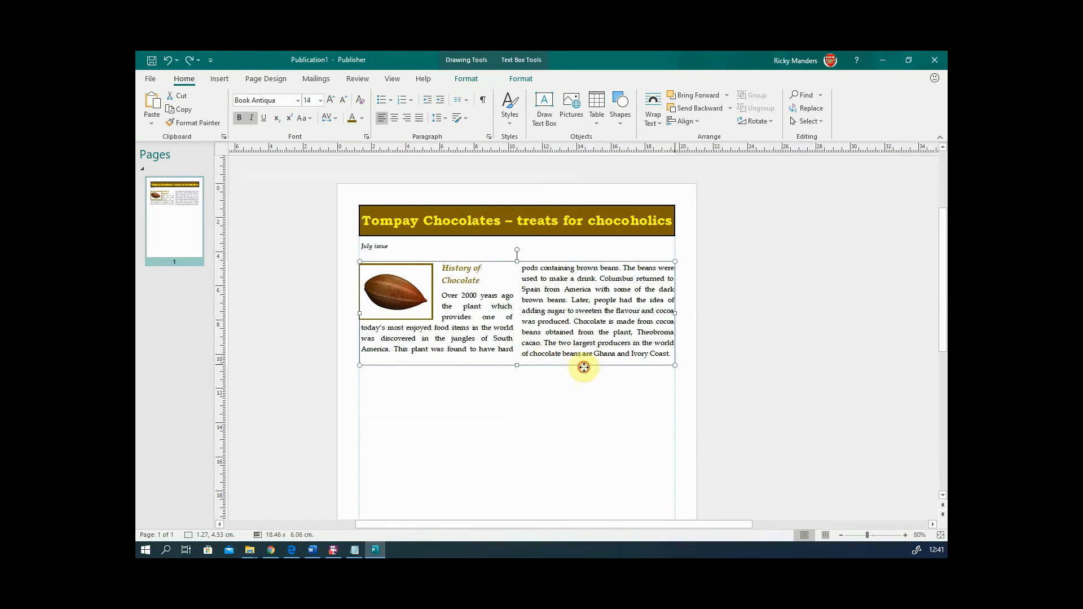
pyautogui.moveTo(584, 368); pyautogui.dragTo(587, 476)
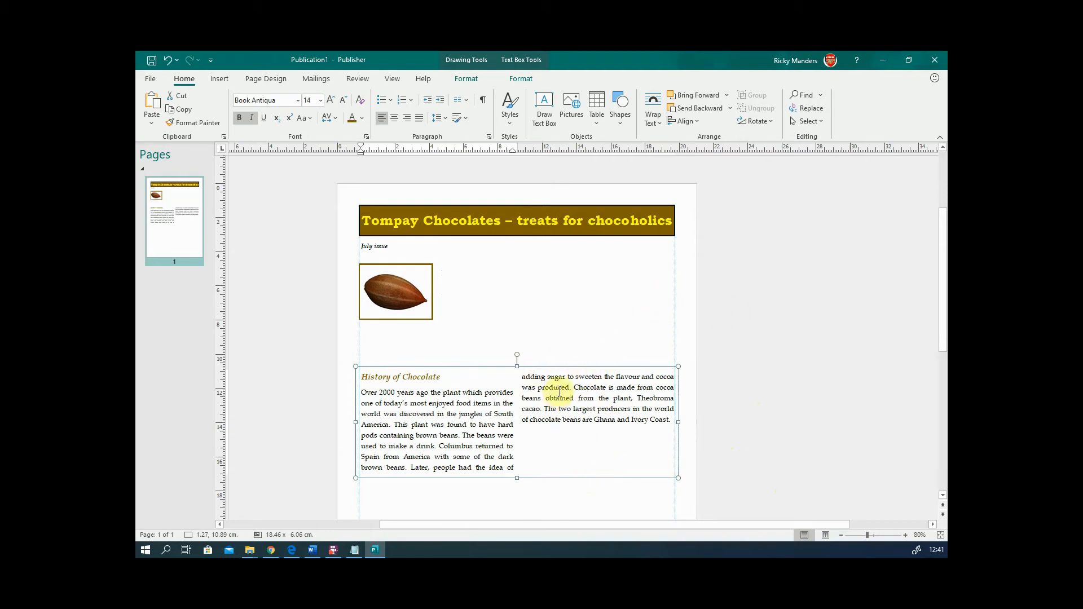
pyautogui.hotkey('ctrl', 'z')
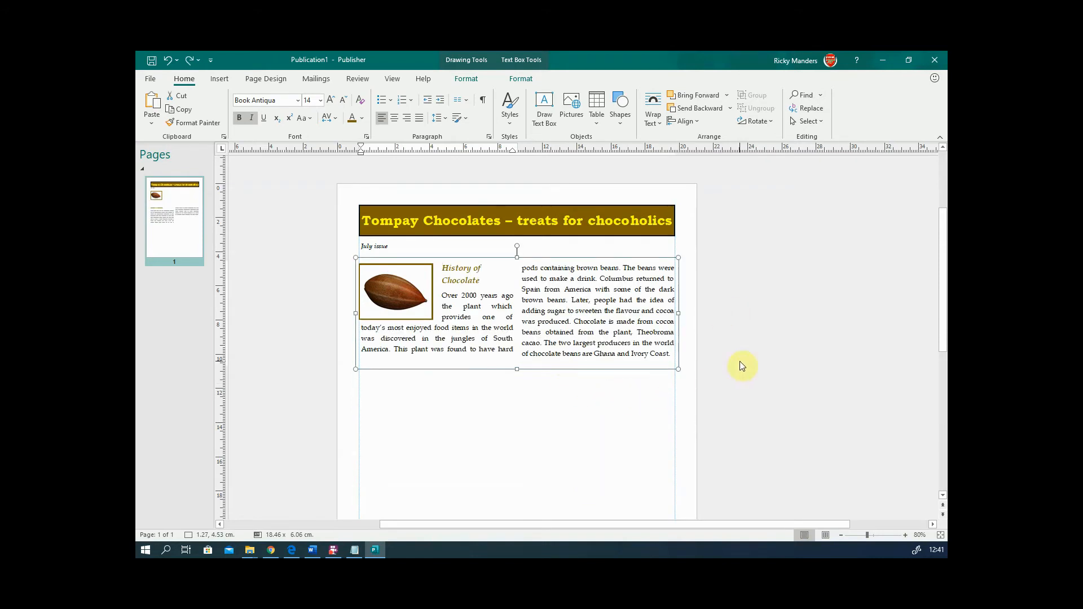
pyautogui.click(594, 394)
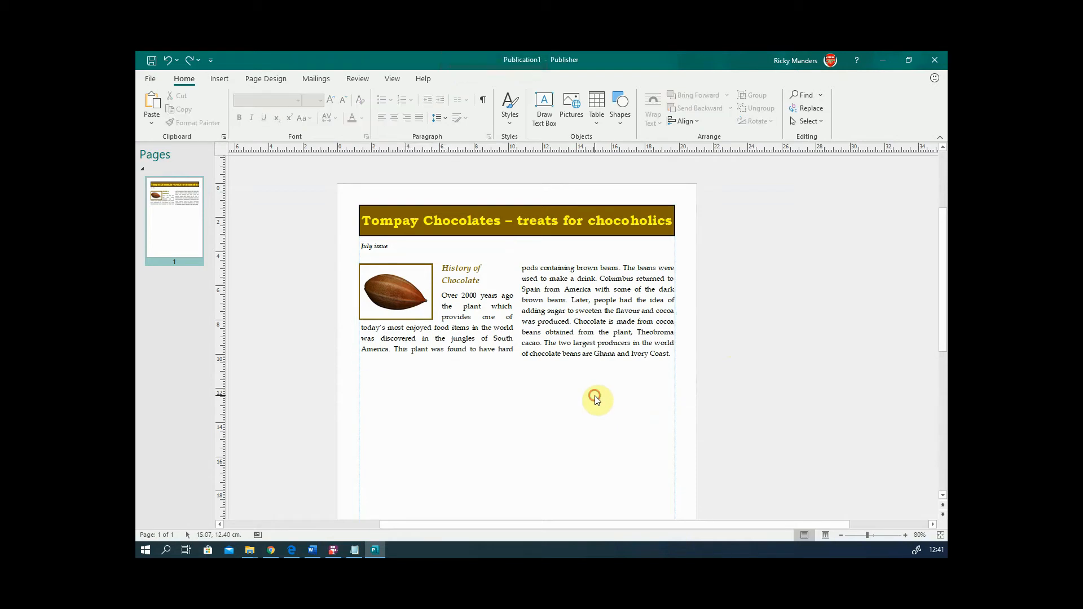
# - Try placing a duplicate of the History of Chocolate text box below the article and past the right page edge, then undo it
pyautogui.click(600, 374)
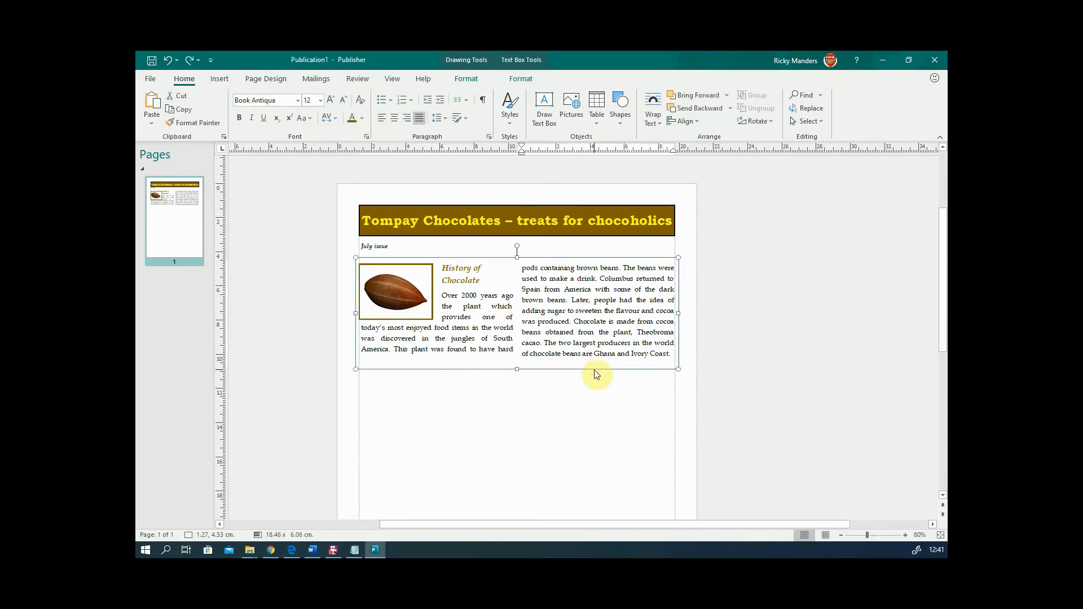
pyautogui.click(594, 370)
pyautogui.click(592, 367)
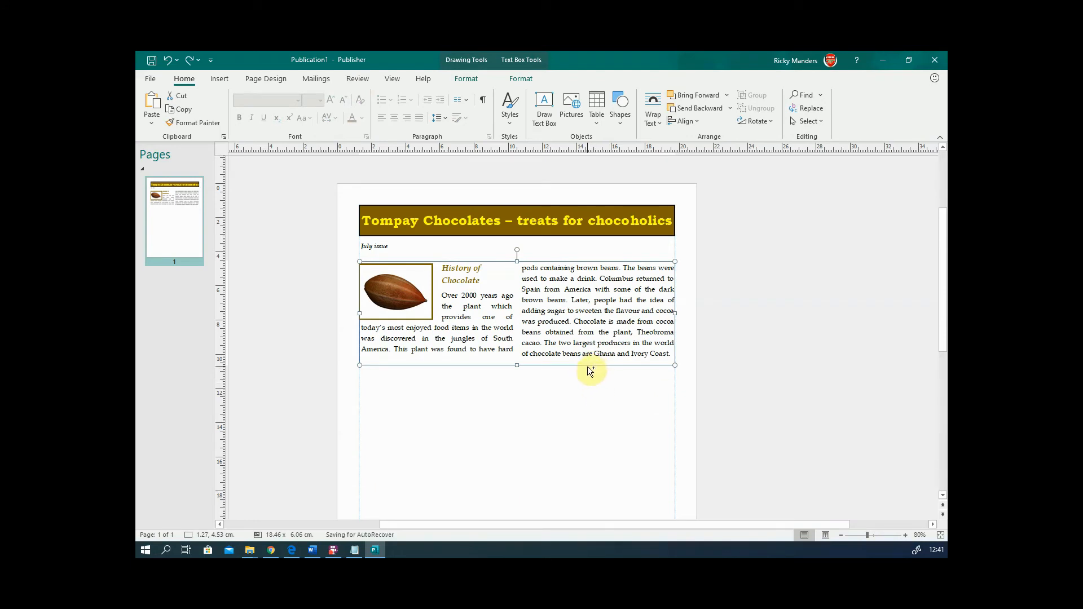
pyautogui.click(589, 365)
pyautogui.moveTo(590, 368); pyautogui.dragTo(661, 500)
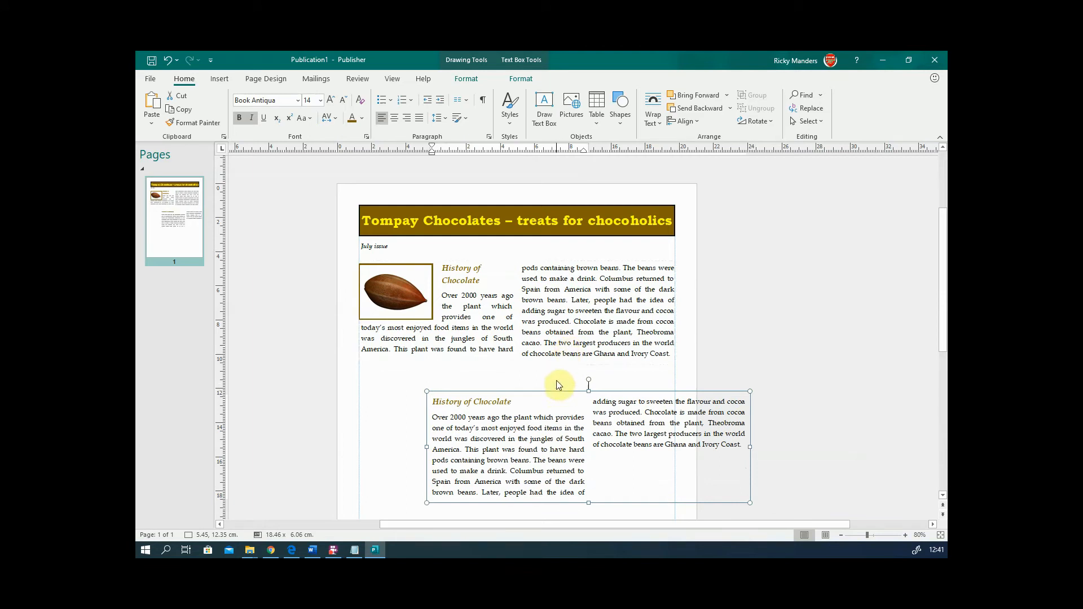
pyautogui.hotkey('ctrl', 'z')
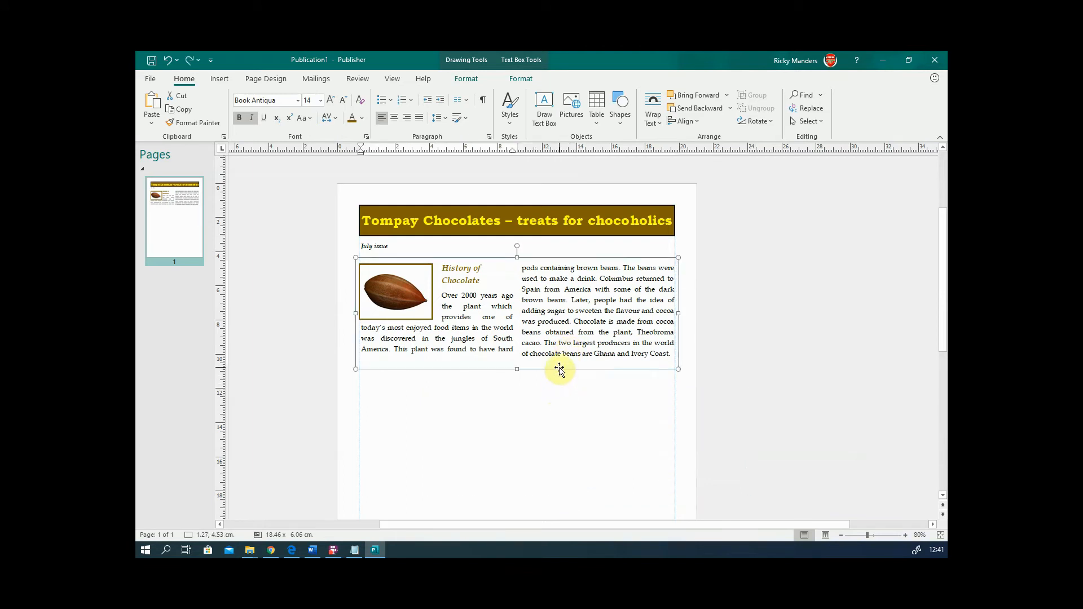
# - Try pasting a copy of the History of Chocolate text box over the original and remove the overlapping copy
pyautogui.rightClick(559, 368)
pyautogui.press('Escape')
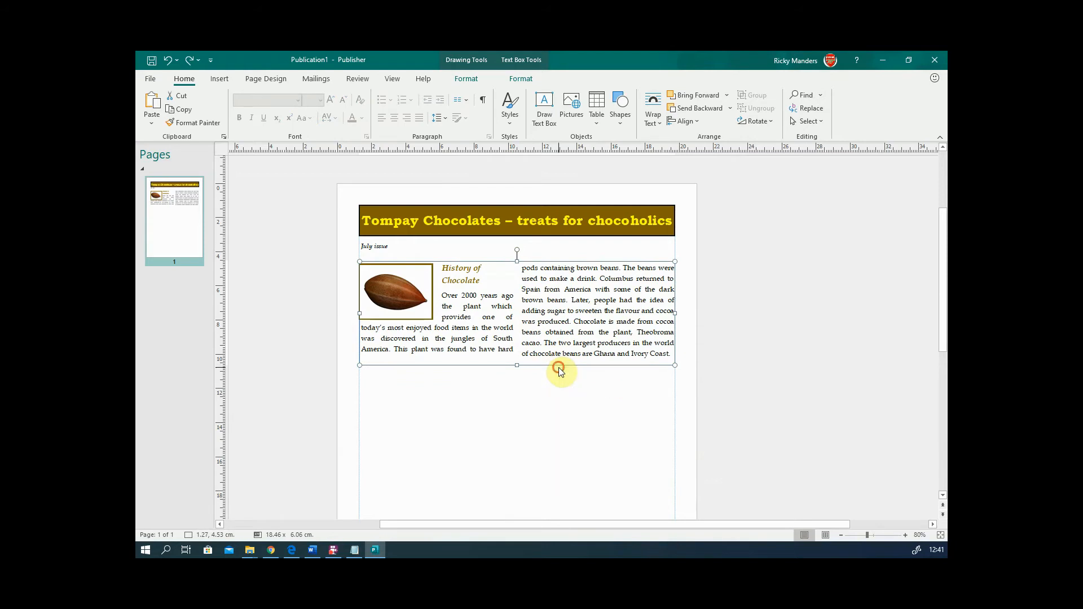
pyautogui.click(557, 363)
pyautogui.hotkey('ctrl', 'v')
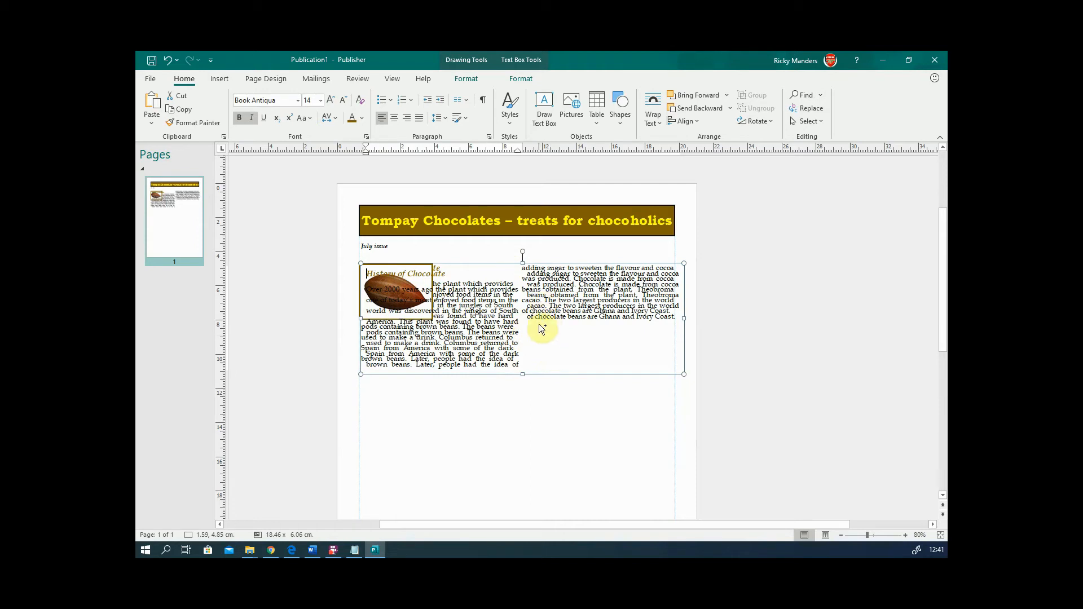
pyautogui.moveTo(542, 329); pyautogui.dragTo(536, 324)
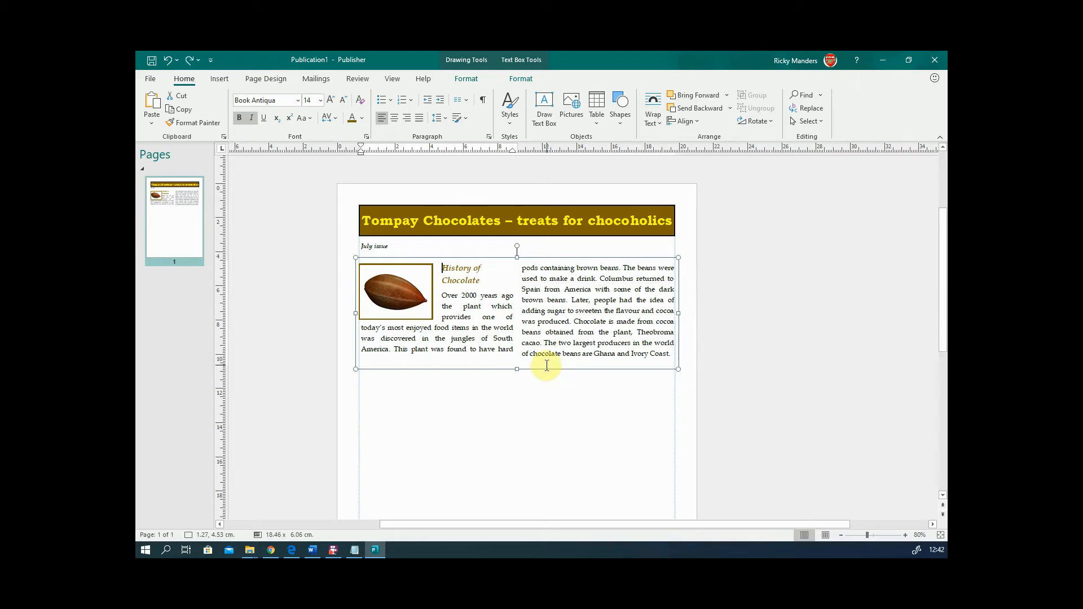
# - Duplicate the History of Chocolate text box straight down, directly beneath the original and aligned with its side edges
pyautogui.click(547, 367)
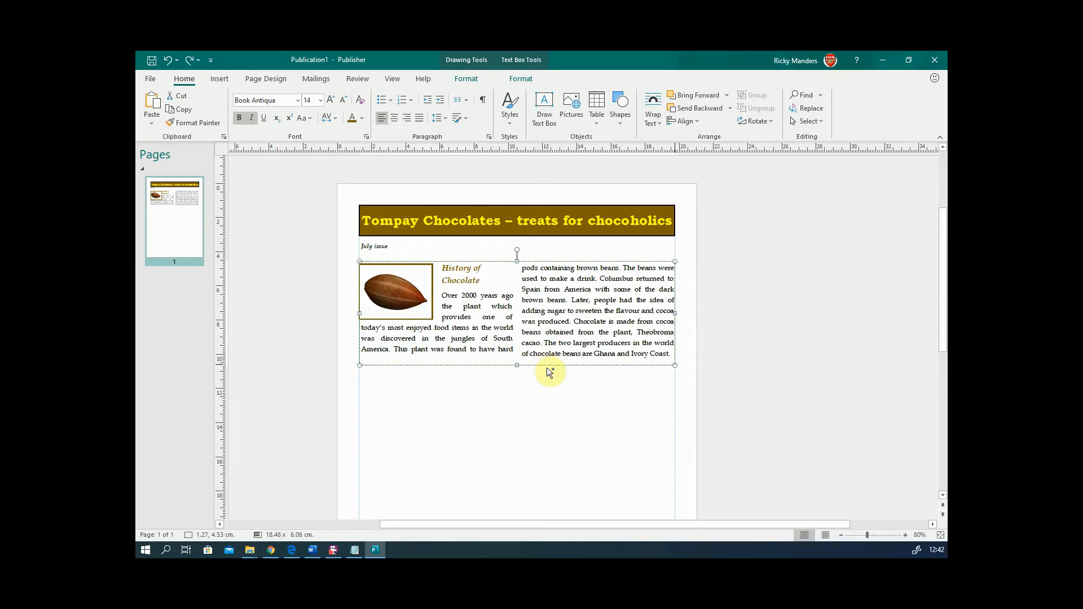
pyautogui.moveTo(550, 372); pyautogui.dragTo(563, 479)
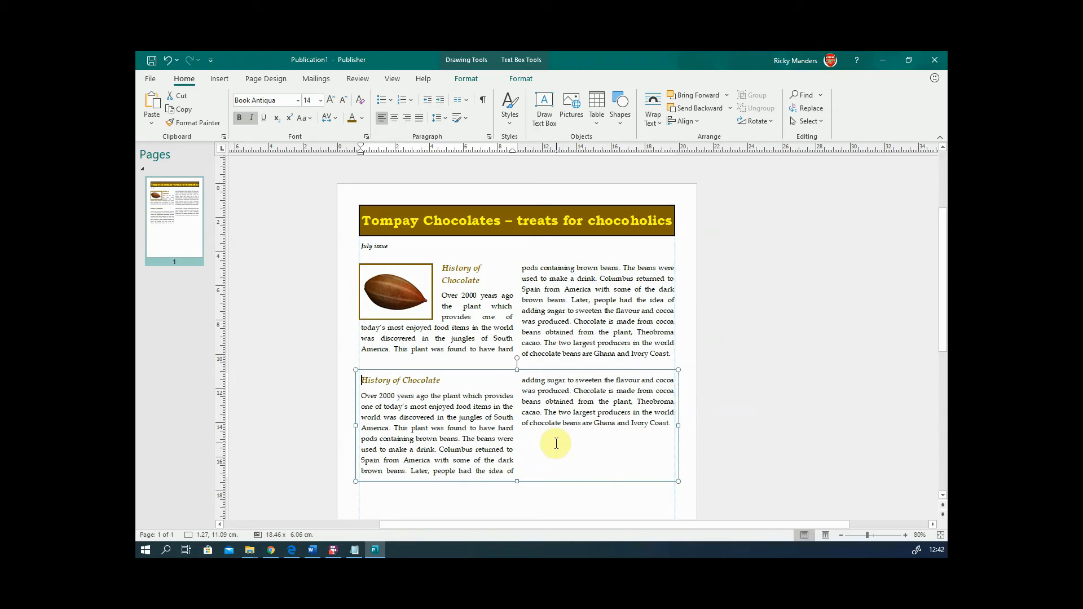
pyautogui.click(555, 433)
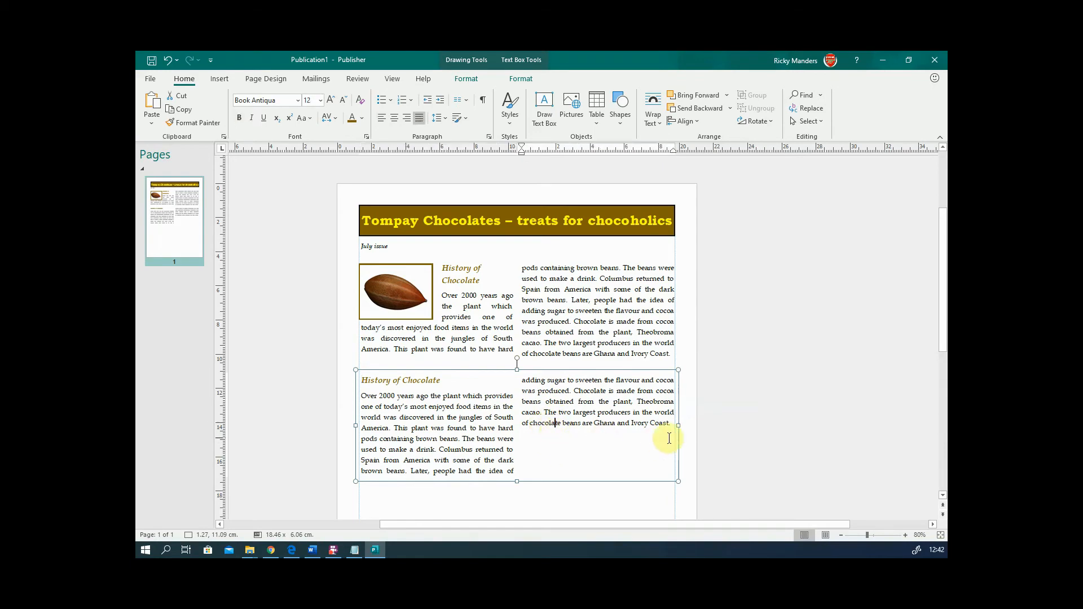
pyautogui.scroll(-2, 666, 435)
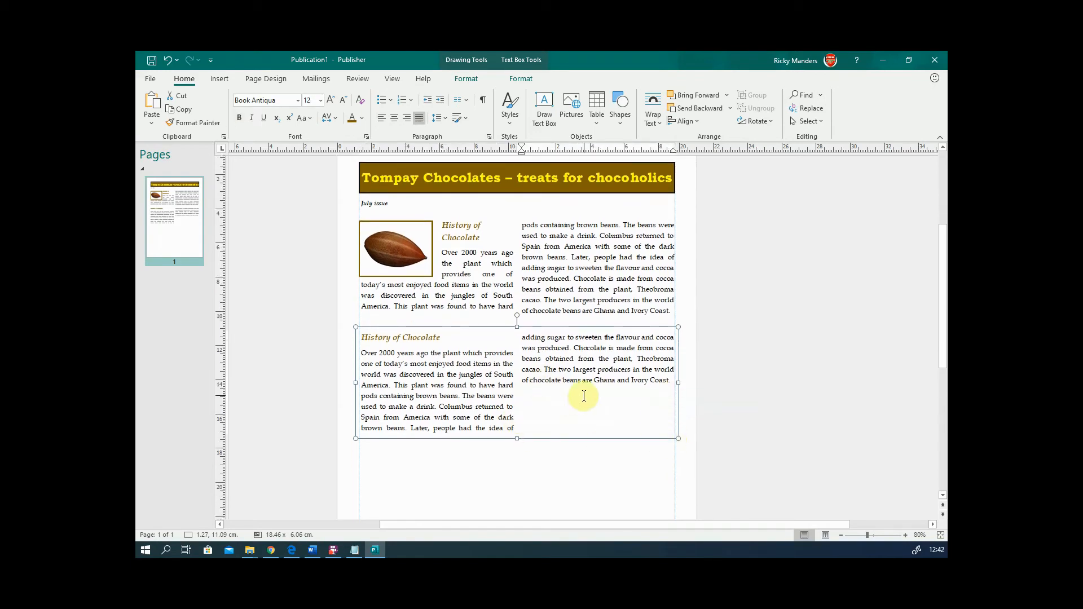
pyautogui.scroll(-5, 602, 440)
pyautogui.scroll(3, 602, 440)
pyautogui.scroll(1, 602, 440)
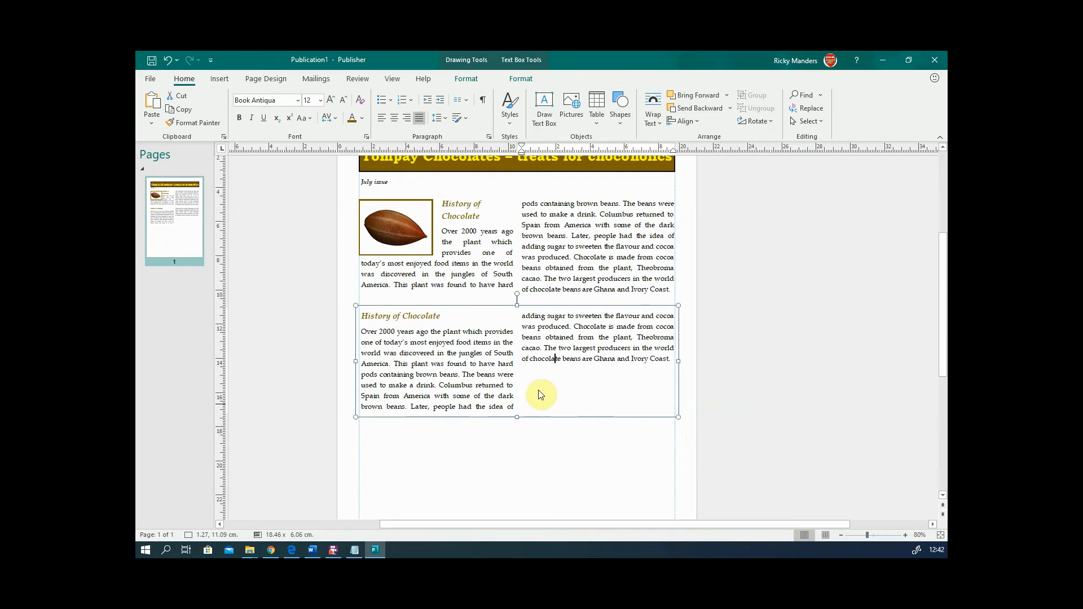
pyautogui.click(565, 360)
# - Switch to NewsTextL2.txt in Notepad and copy the History of Tompay Chocolates heading and its paragraph
pyautogui.click(355, 551)
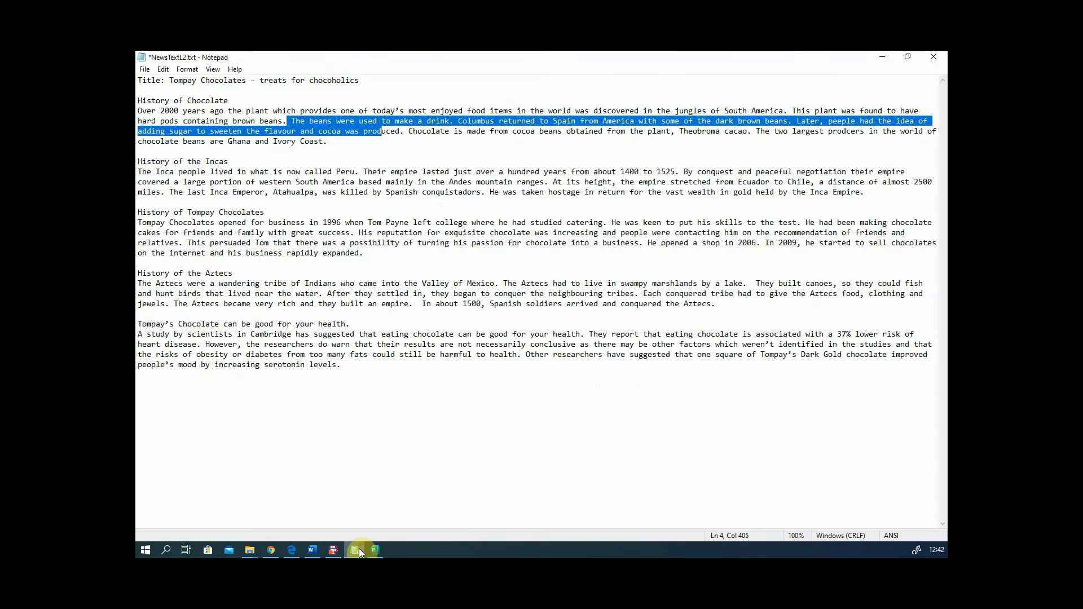
pyautogui.click(251, 172)
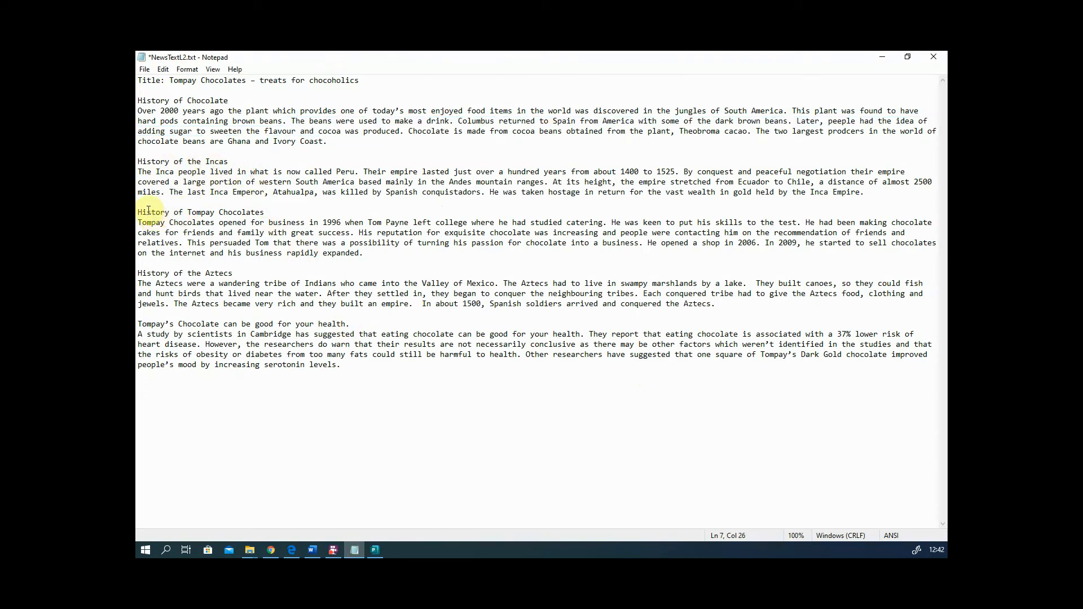
pyautogui.moveTo(139, 212); pyautogui.dragTo(361, 253)
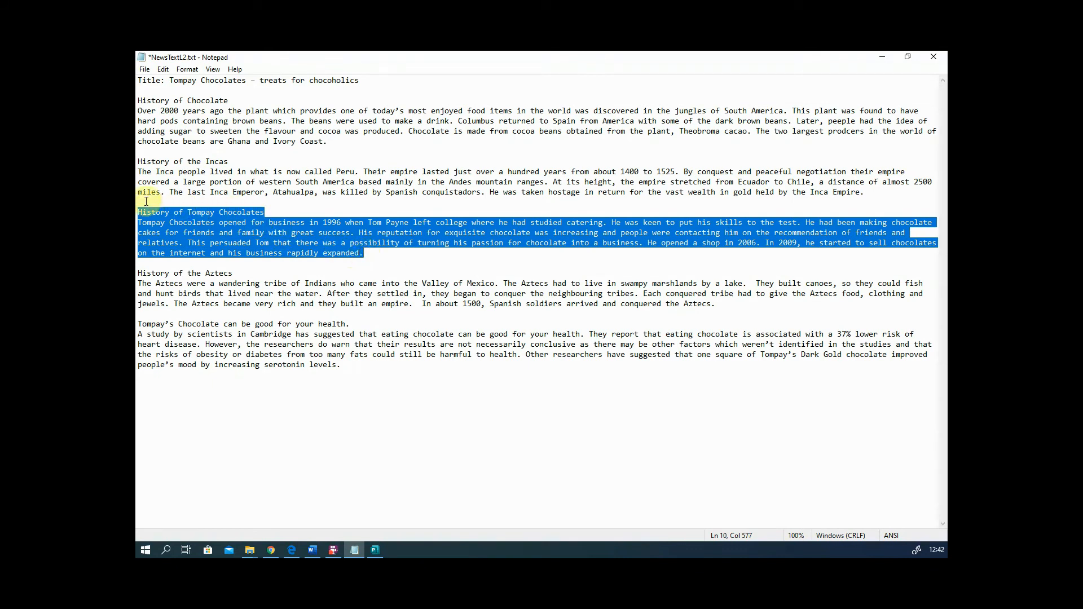
pyautogui.rightClick(248, 225)
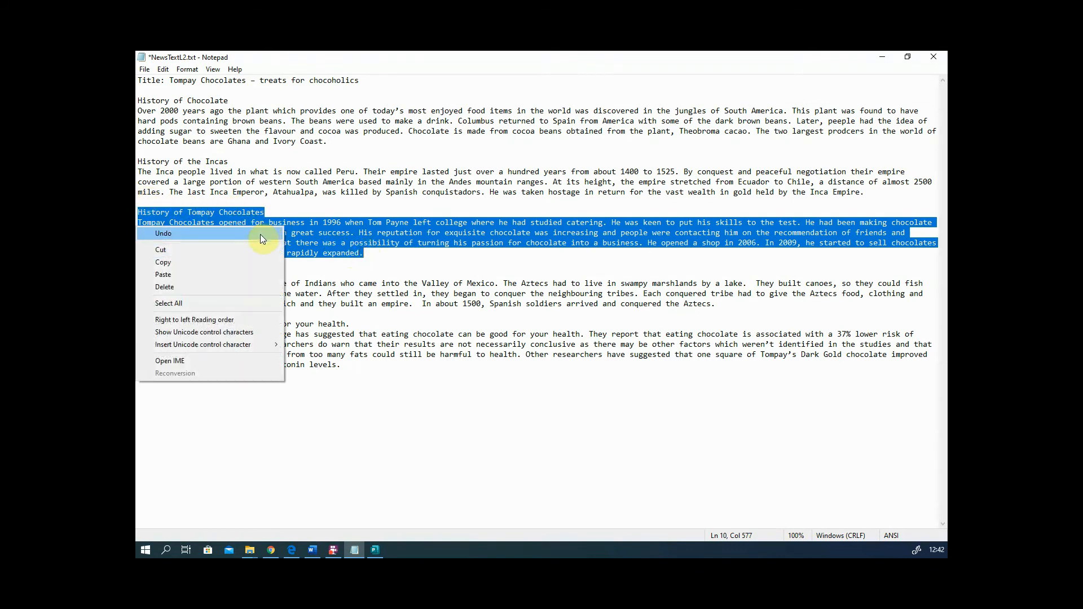
pyautogui.click(225, 262)
# - Return to Publisher and replace all text in the duplicated text box with the copied History of Tompay Chocolates article
pyautogui.click(375, 551)
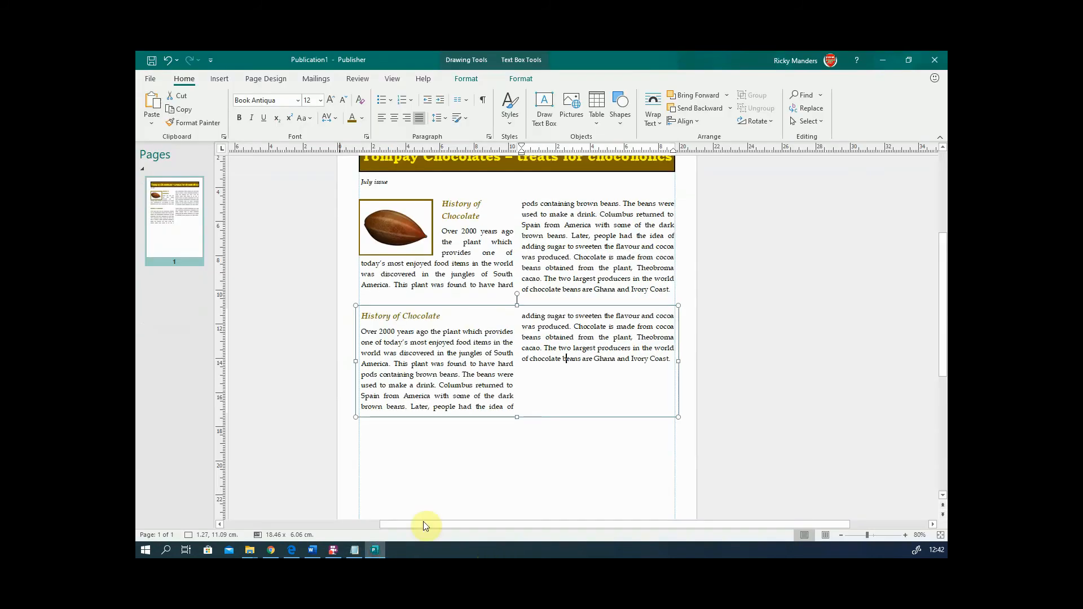
pyautogui.click(576, 376)
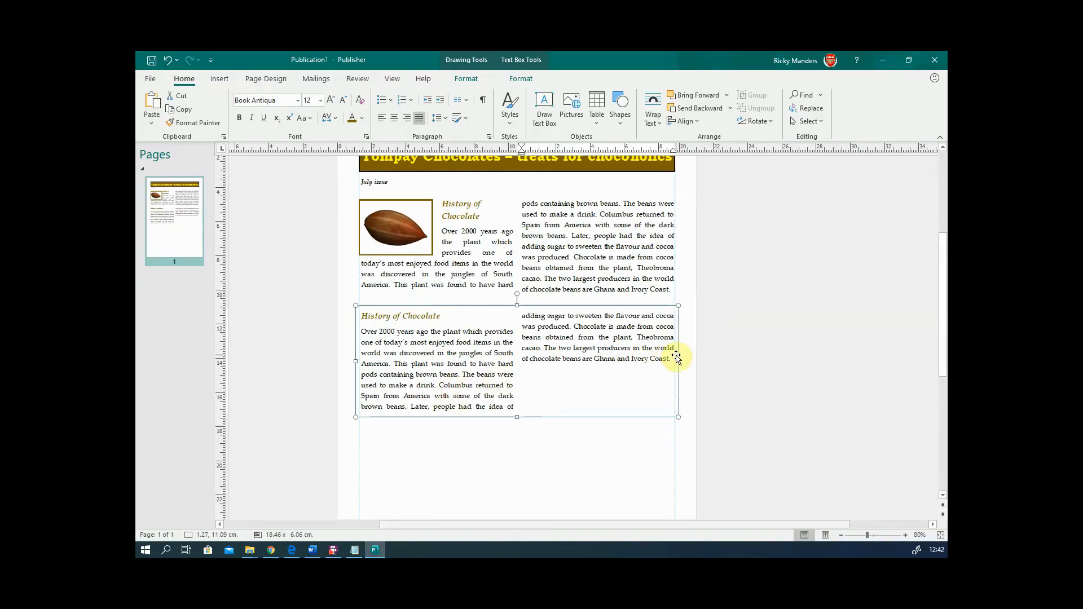
pyautogui.moveTo(668, 361); pyautogui.dragTo(360, 316)
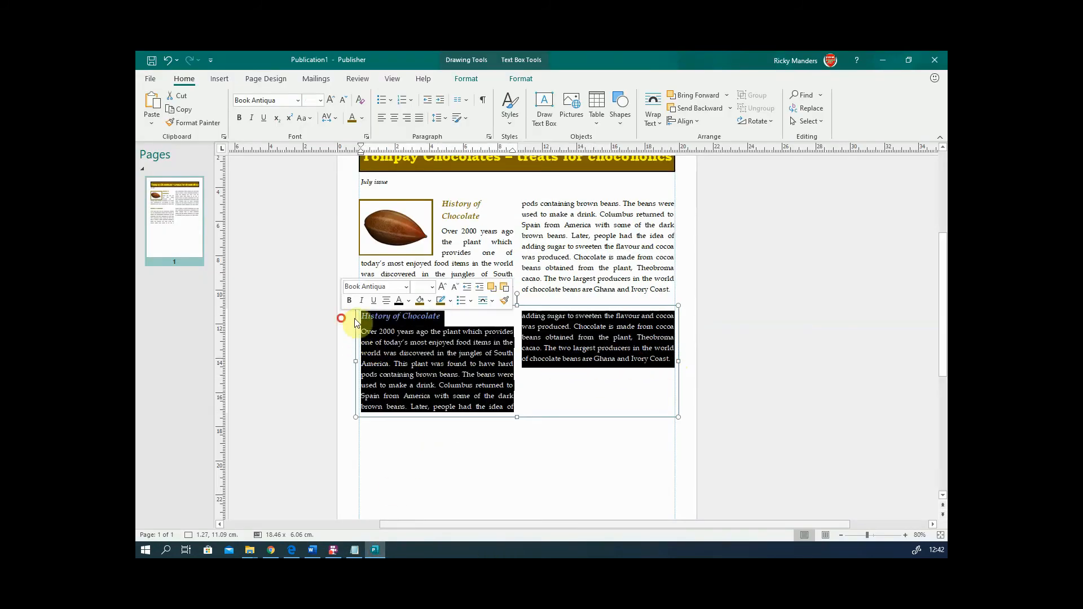
pyautogui.rightClick(444, 346)
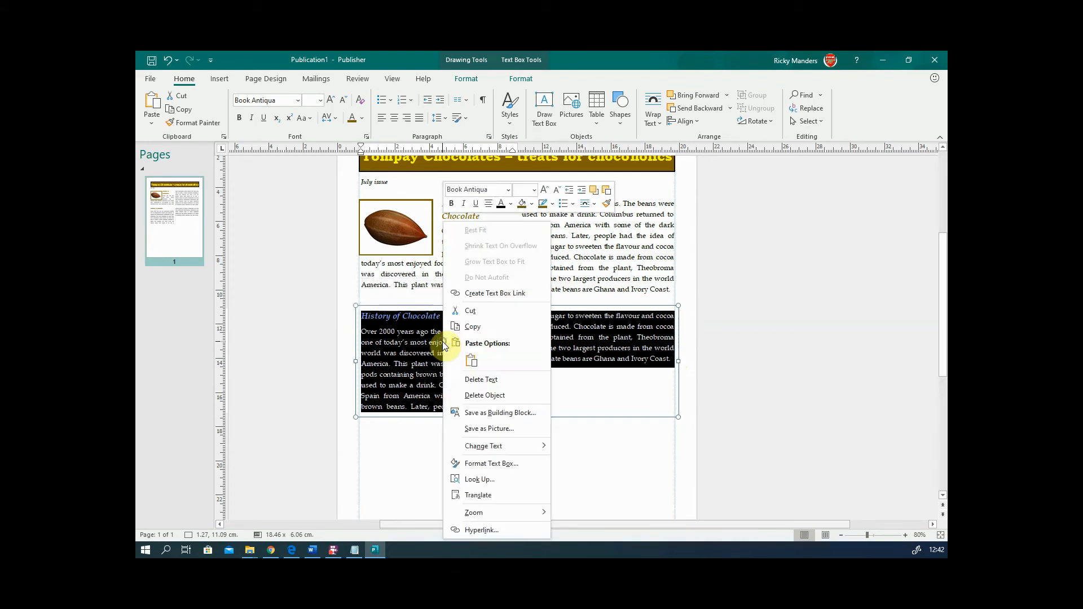
pyautogui.click(472, 361)
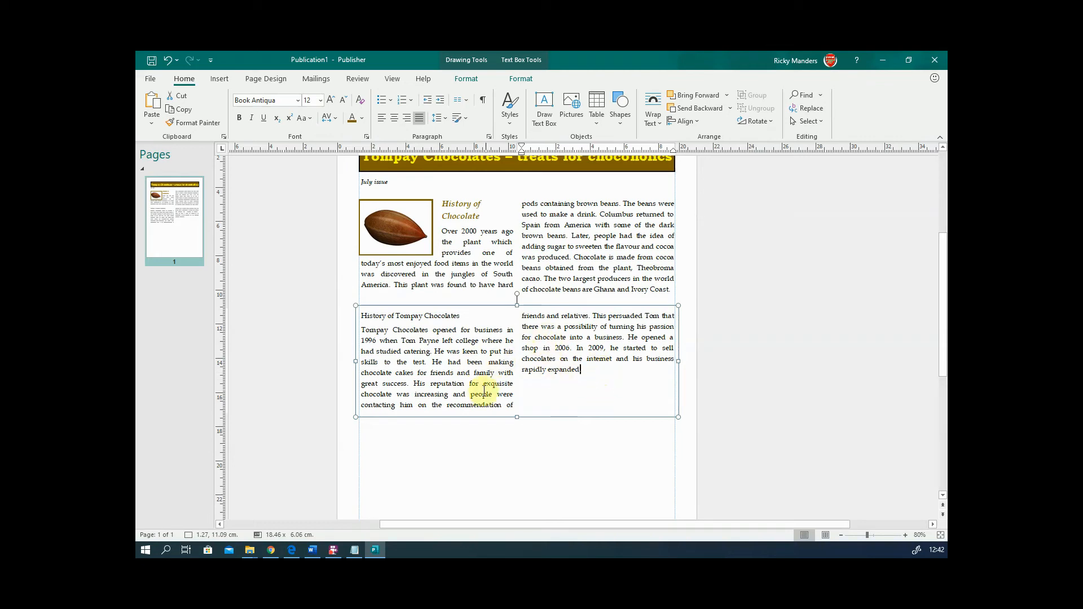
# - Copy the History of Chocolate heading's formatting onto the History of Tompay Chocolates heading with Format Painter
pyautogui.scroll(2, 432, 363)
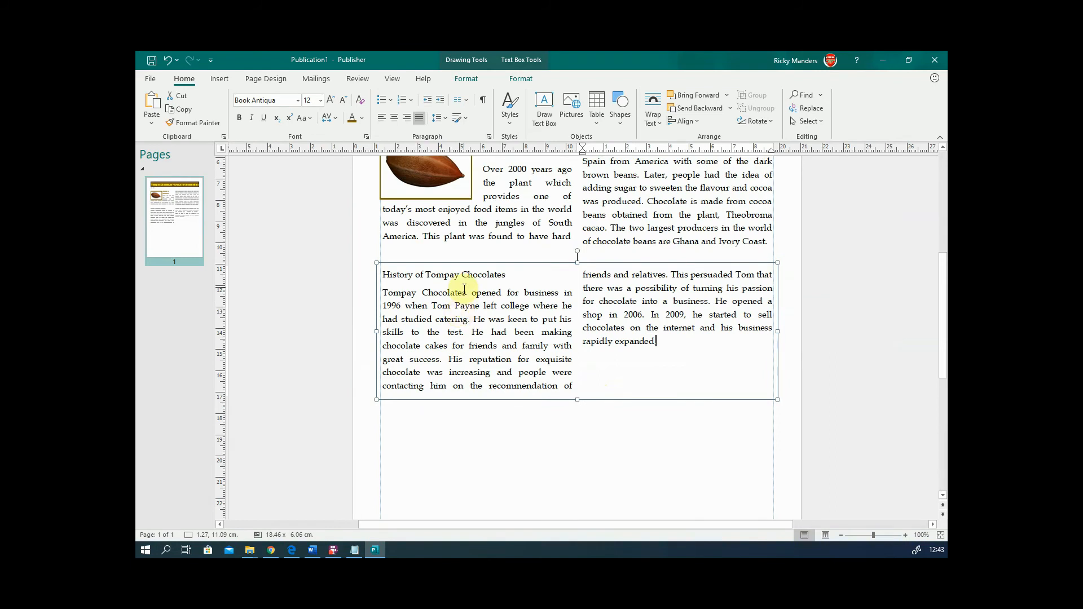
pyautogui.scroll(1, 460, 296)
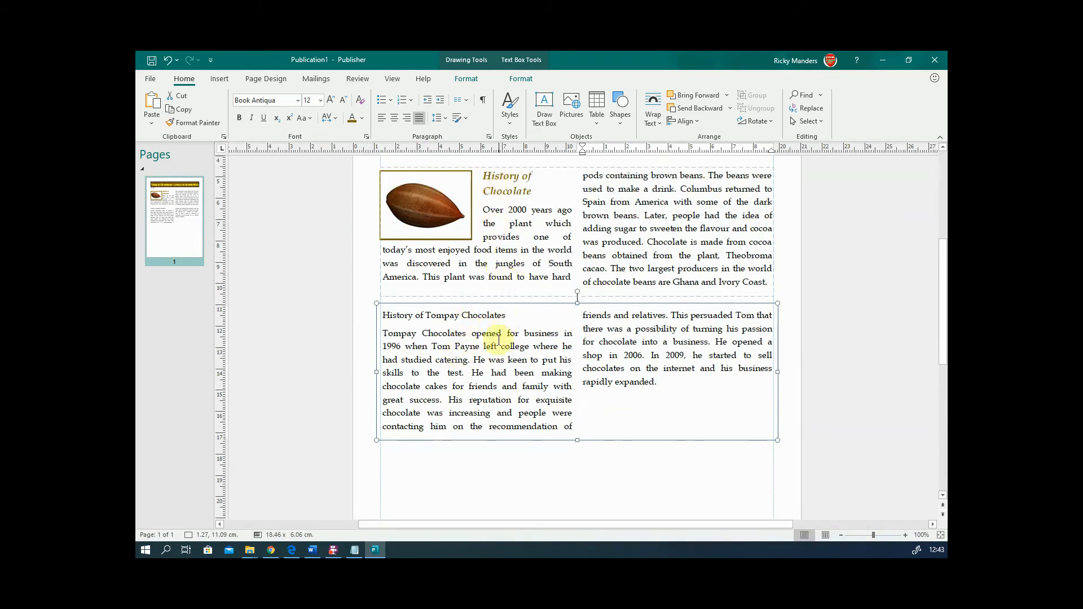
pyautogui.click(536, 195)
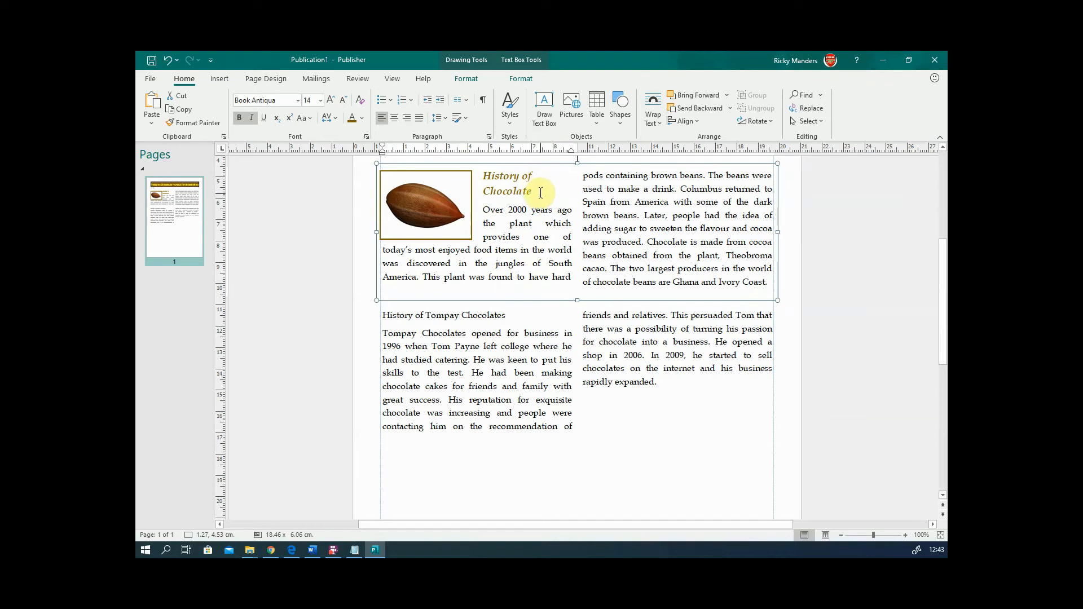
pyautogui.moveTo(533, 192); pyautogui.dragTo(480, 174)
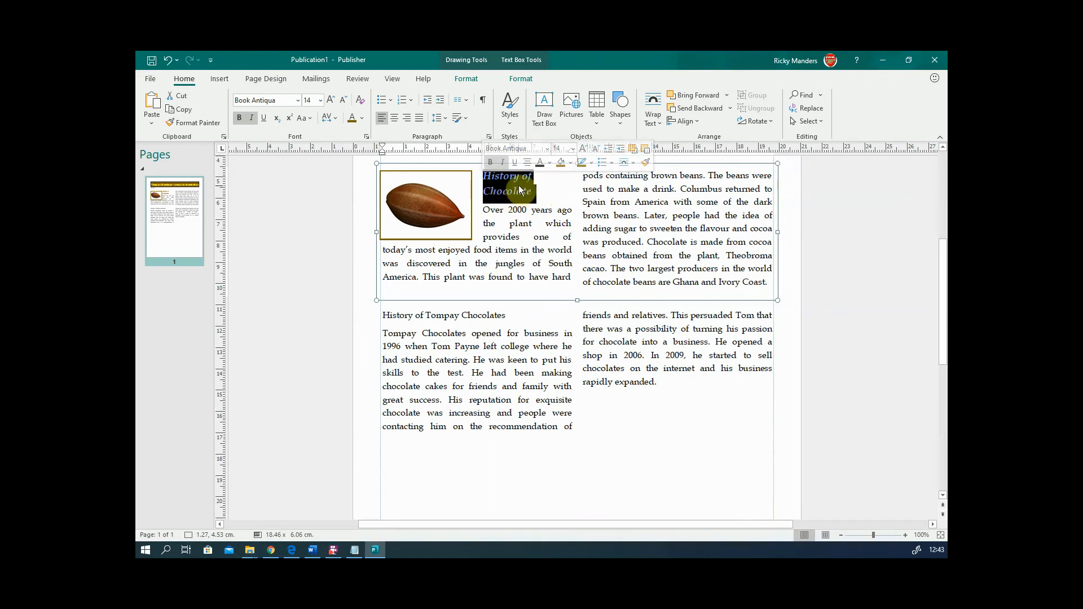
pyautogui.click(198, 125)
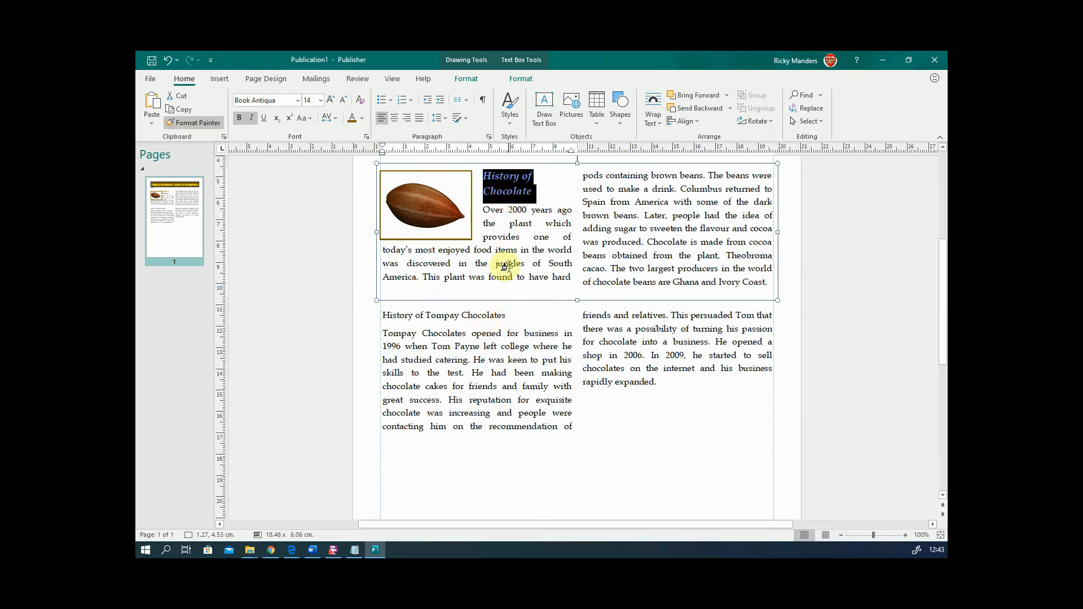
pyautogui.click(508, 315)
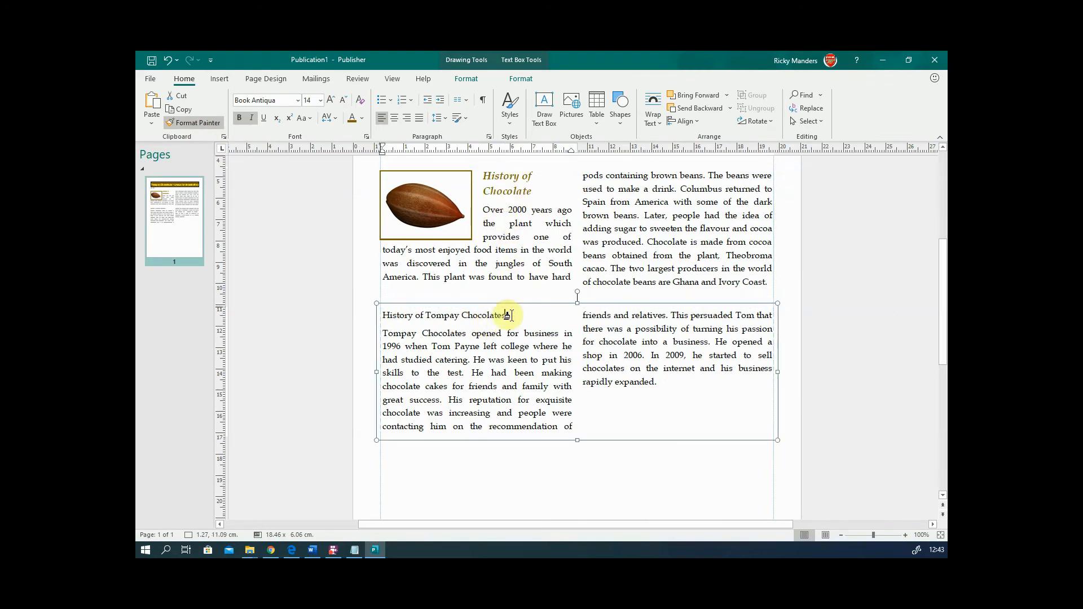
pyautogui.moveTo(508, 314)
pyautogui.mouseDown()
pyautogui.moveTo(388, 316)
pyautogui.moveTo(398, 318)
pyautogui.mouseUp()
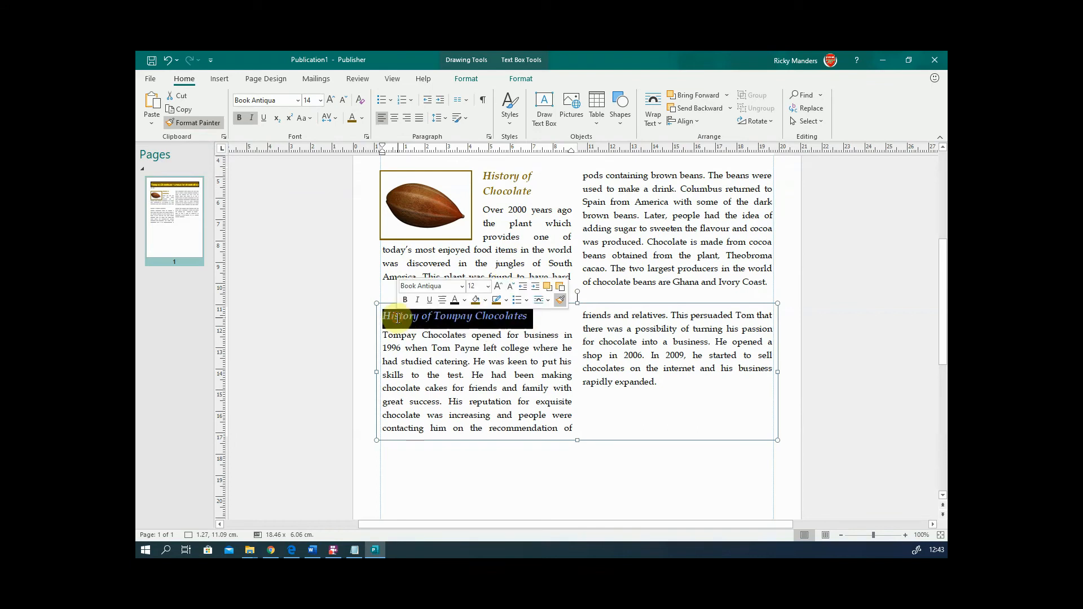
pyautogui.click(604, 406)
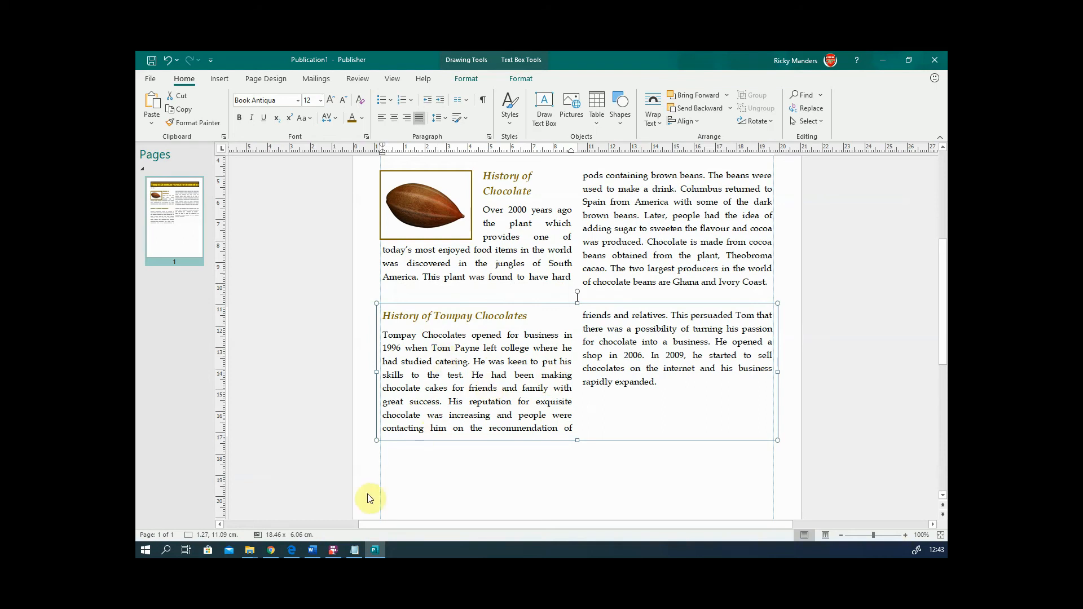
# - Insert the chocolate cake picture Image 1.jpg from the ImagesJun12L2 folder onto the newsletter page
pyautogui.moveTo(276, 552)
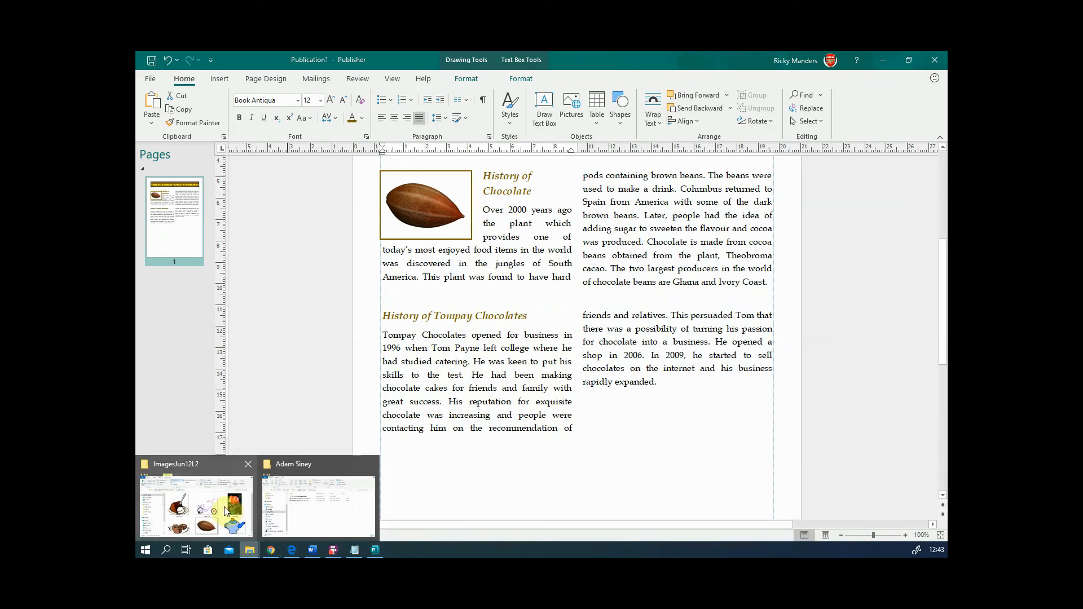
pyautogui.click(223, 503)
pyautogui.click(395, 234)
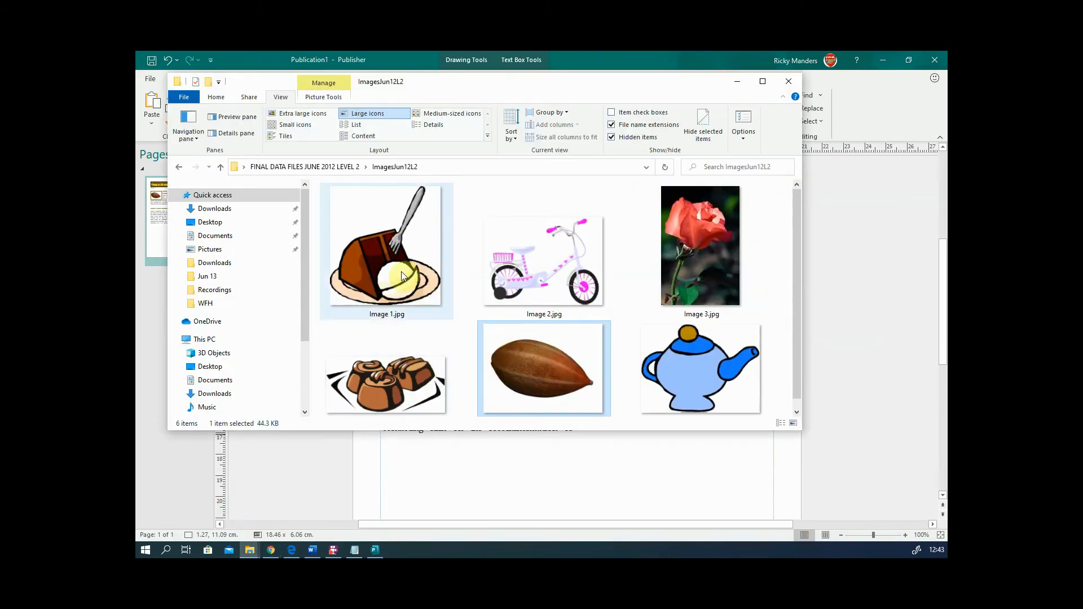
pyautogui.moveTo(394, 234); pyautogui.dragTo(649, 476)
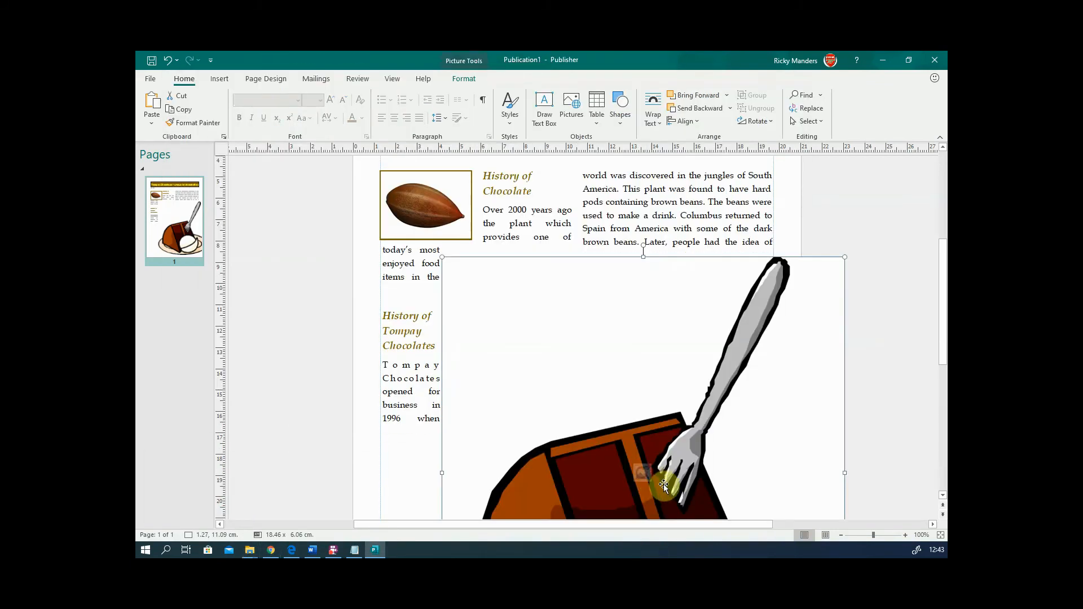
# - Shrink the chocolate cake picture proportionally to about 4.21 x 4.52 cm and place it at the left margin beside the History of Tompay Chocolates heading
pyautogui.scroll(-1, 648, 416)
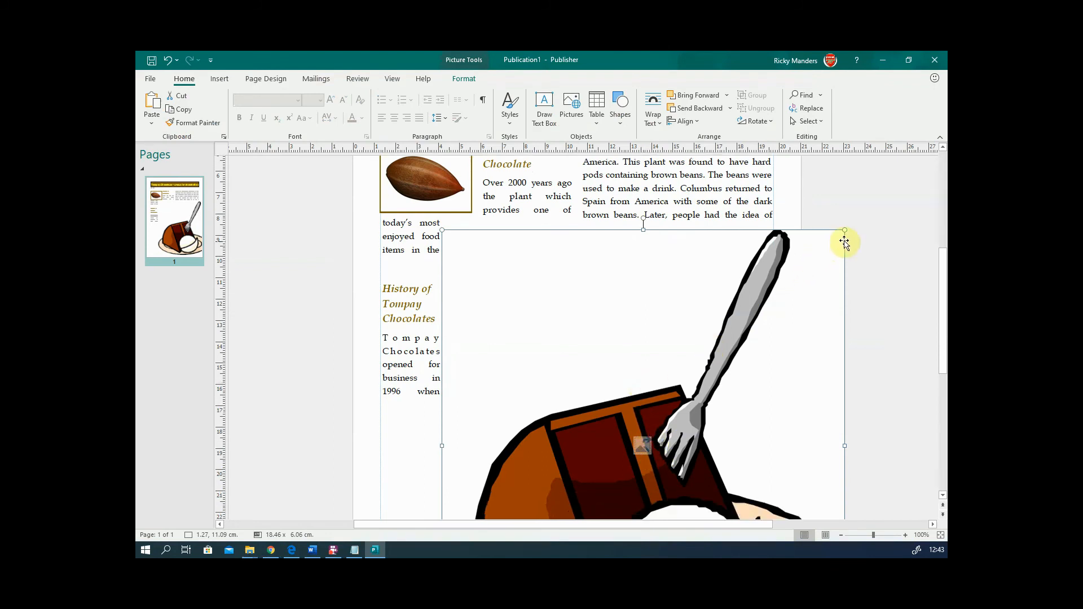
pyautogui.moveTo(847, 231); pyautogui.dragTo(499, 375)
pyautogui.moveTo(451, 442); pyautogui.dragTo(446, 322)
pyautogui.scroll(2, 465, 290)
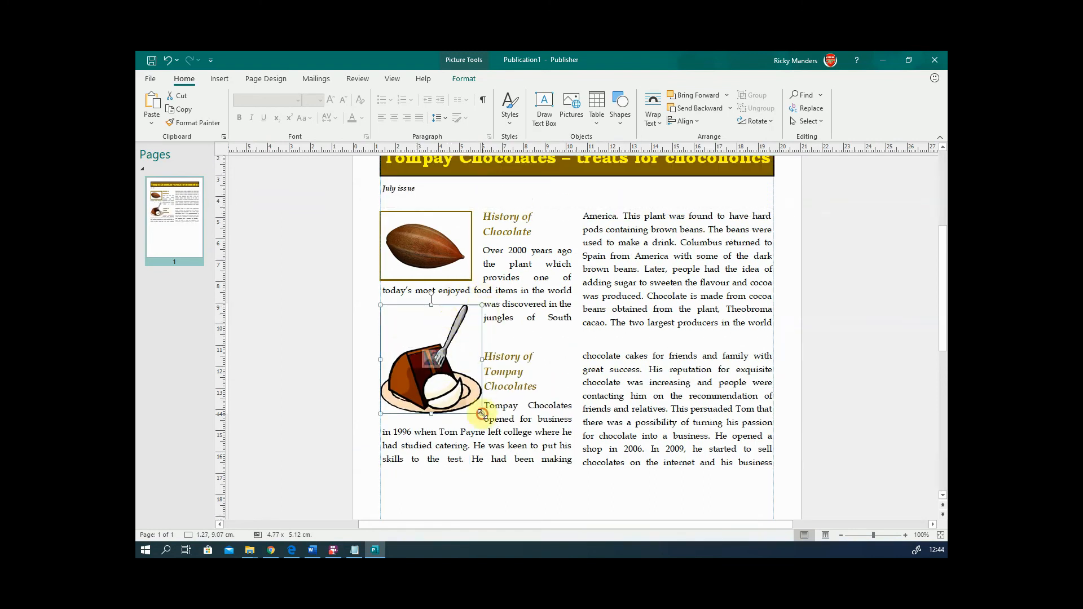
pyautogui.moveTo(482, 414); pyautogui.dragTo(470, 401)
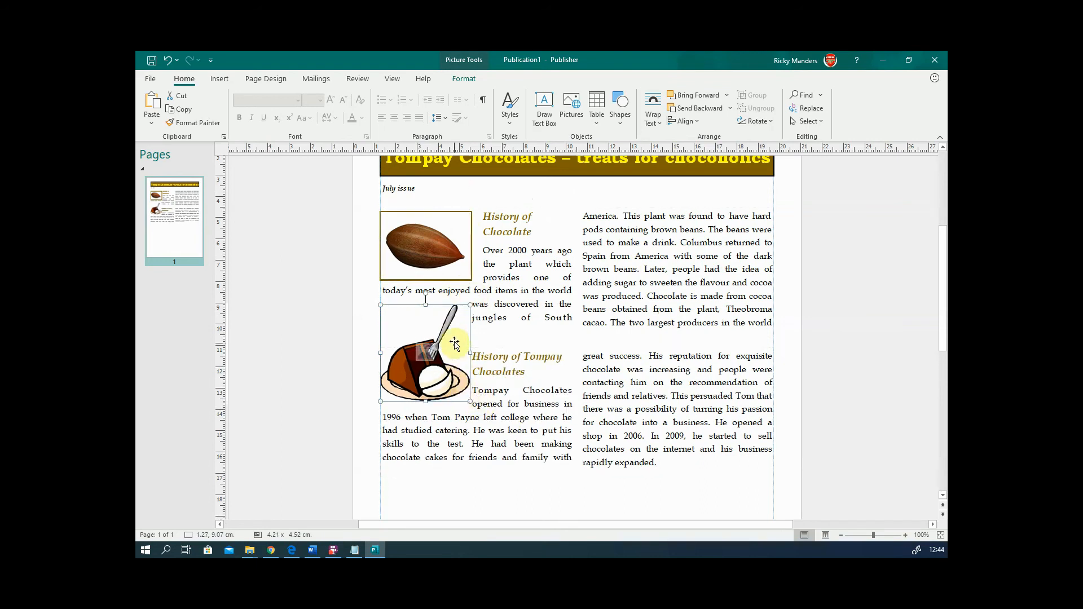
# - Move the cake picture down beside the History of Tompay Chocolates heading and extend that article's text box to about 6.42 cm high
pyautogui.moveTo(466, 334); pyautogui.dragTo(460, 391)
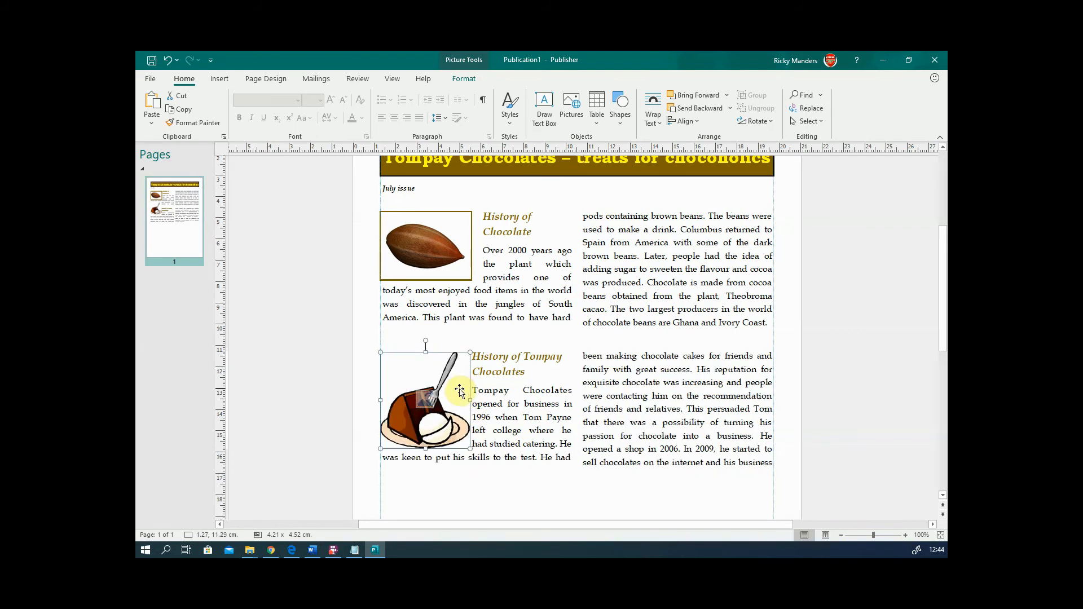
pyautogui.click(528, 476)
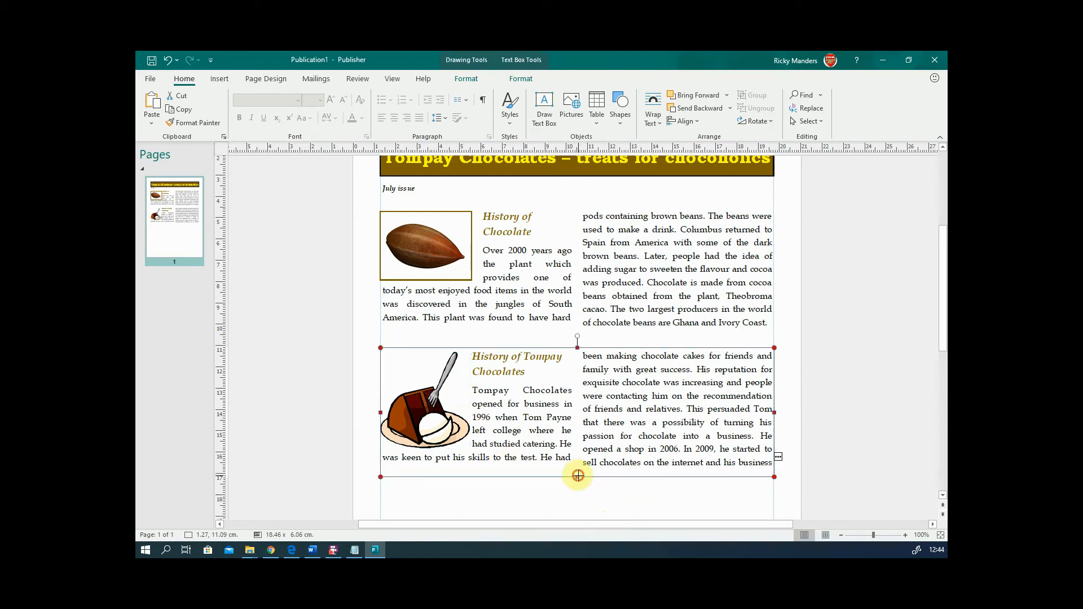
pyautogui.moveTo(578, 477); pyautogui.dragTo(576, 485)
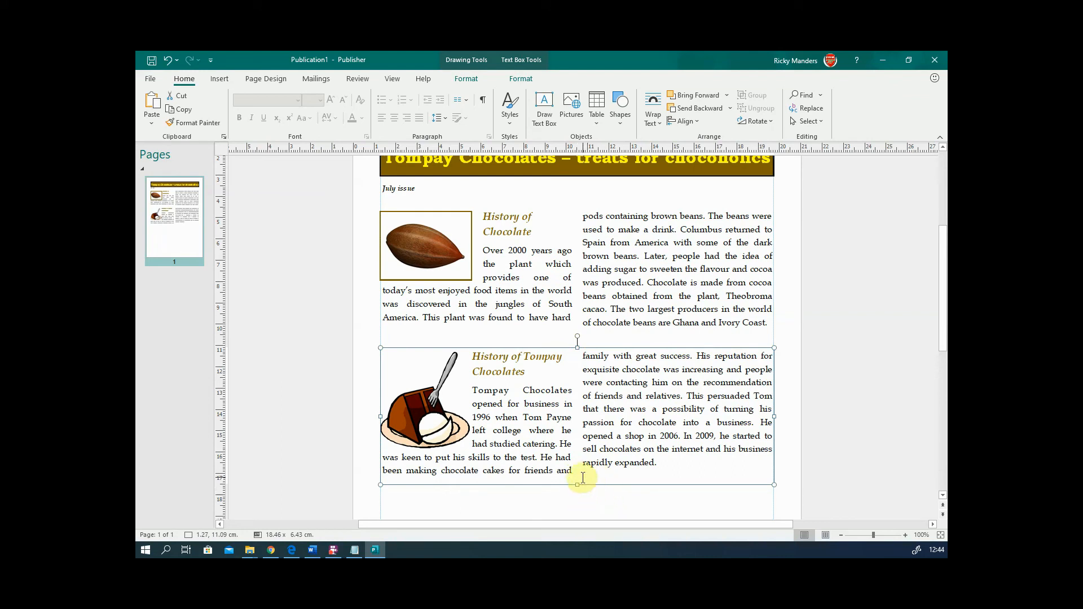
pyautogui.moveTo(578, 485); pyautogui.dragTo(577, 478)
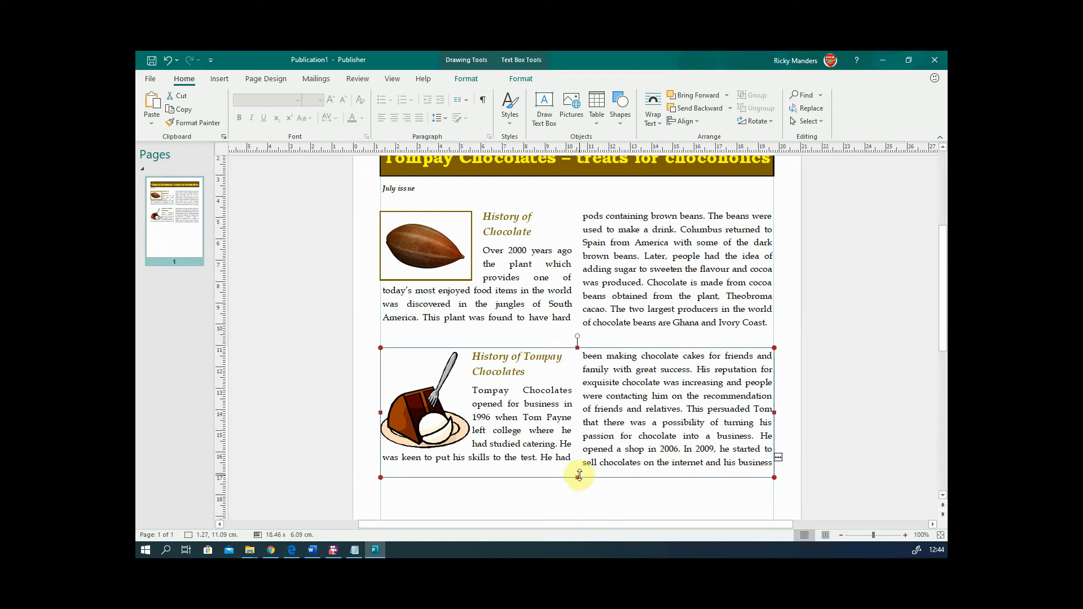
pyautogui.moveTo(577, 477); pyautogui.dragTo(576, 484)
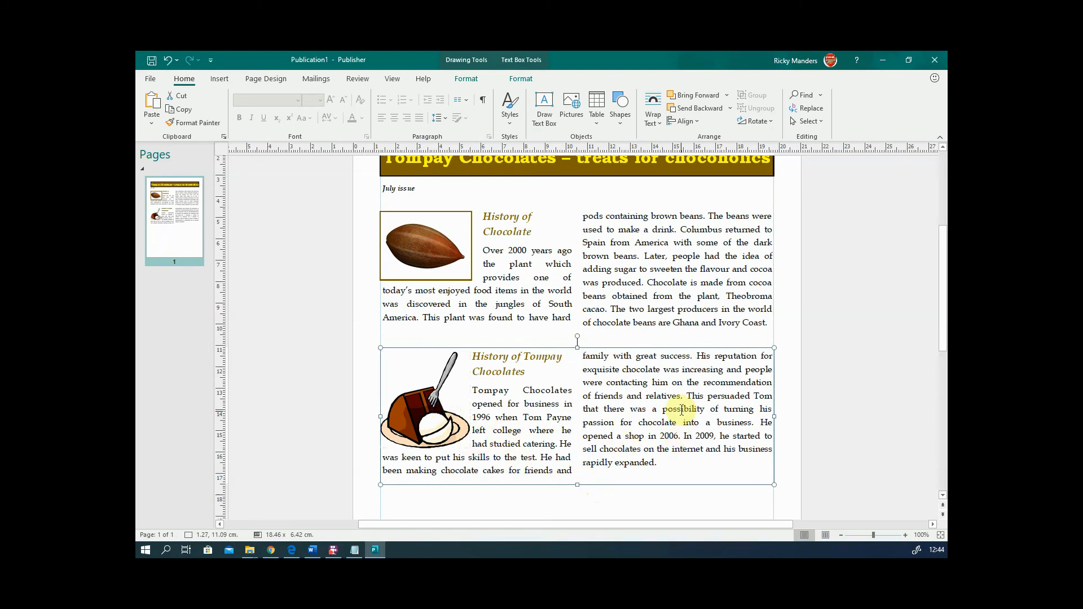
# - Copy the cocoa pod picture's border formatting onto the chocolate cake picture with Format Painter
pyautogui.click(437, 412)
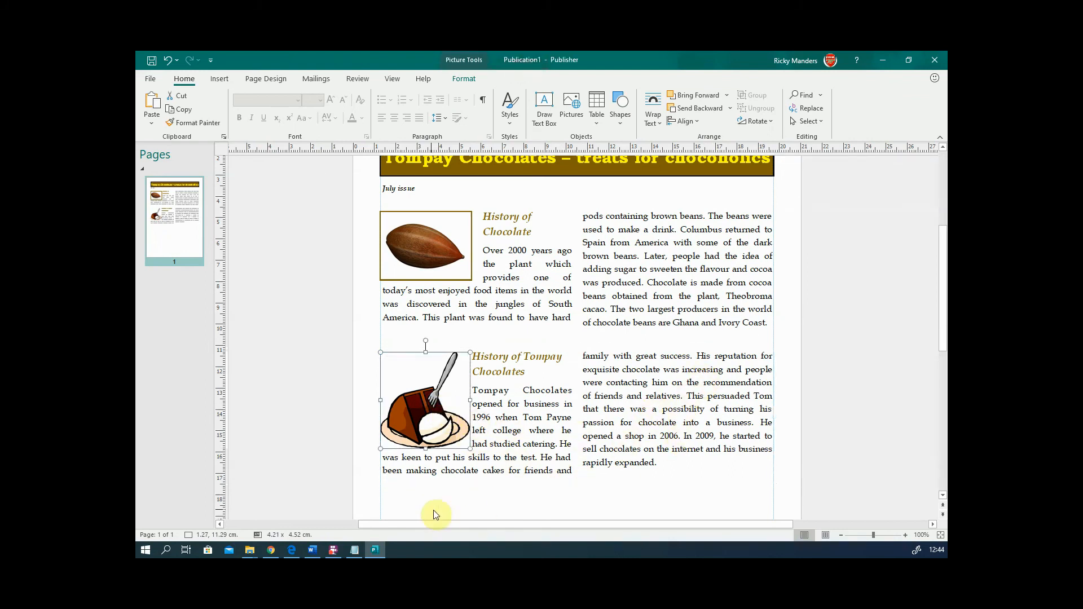
pyautogui.click(435, 257)
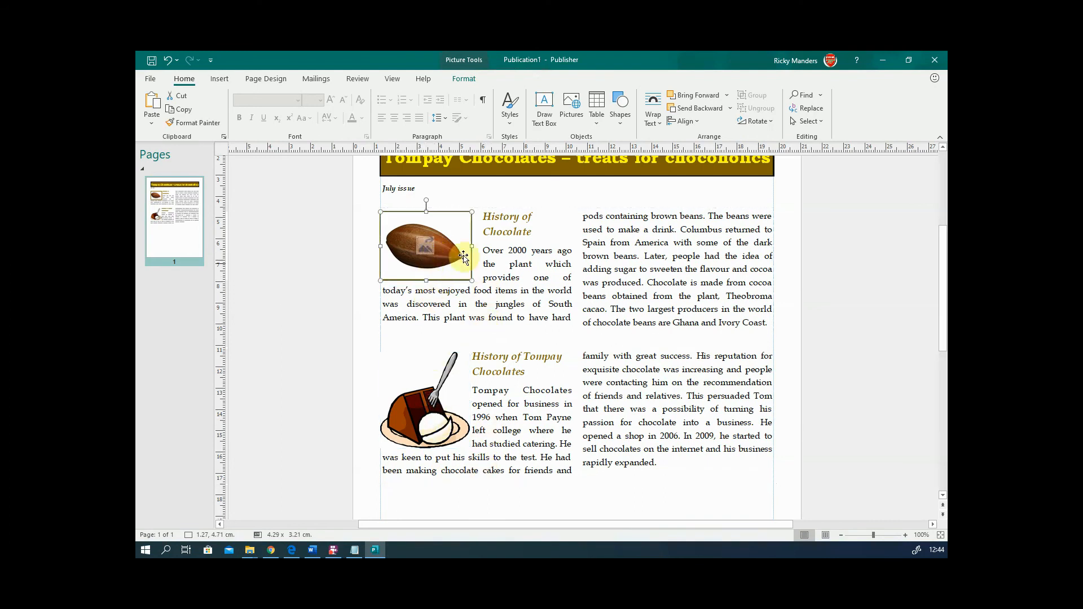
pyautogui.click(205, 126)
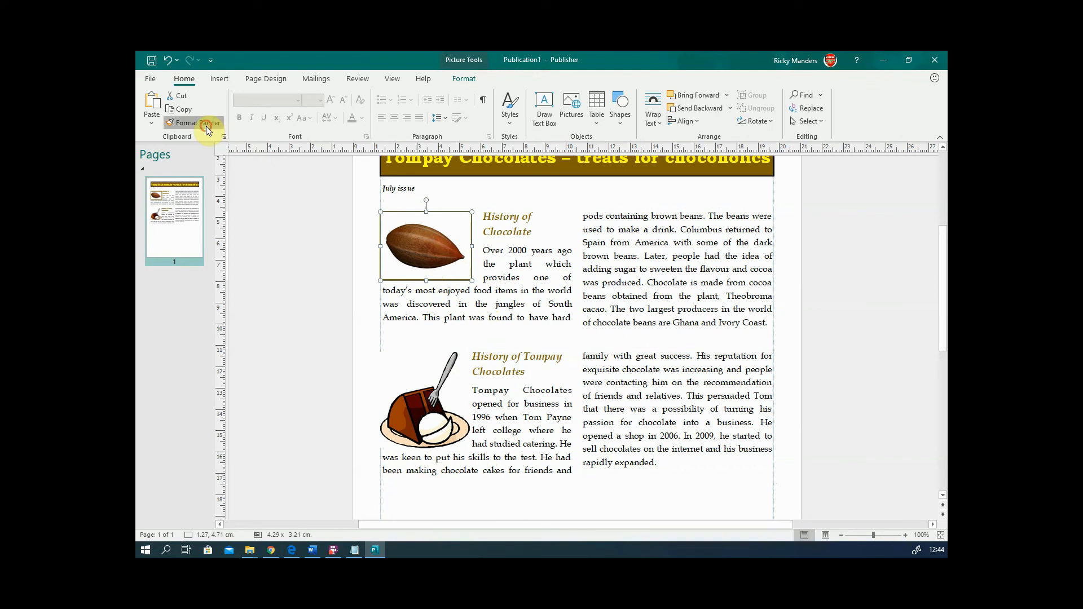
pyautogui.click(448, 385)
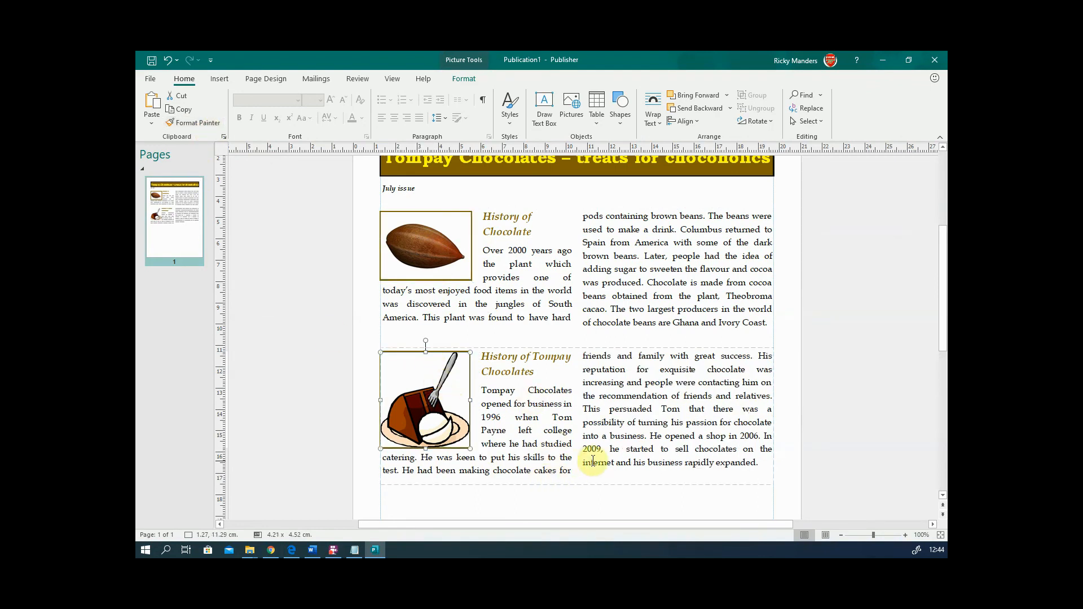
# - Duplicate the History of Tompay Chocolates text box and place the copy directly below the original, aligned with the margins
pyautogui.scroll(-4, 593, 460)
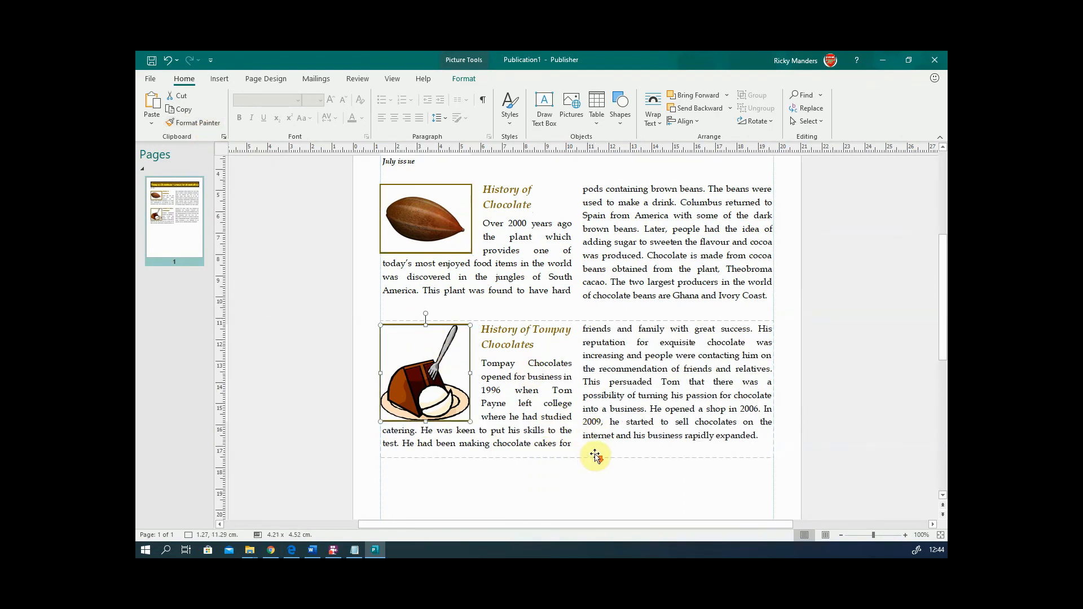
pyautogui.scroll(-4, 598, 451)
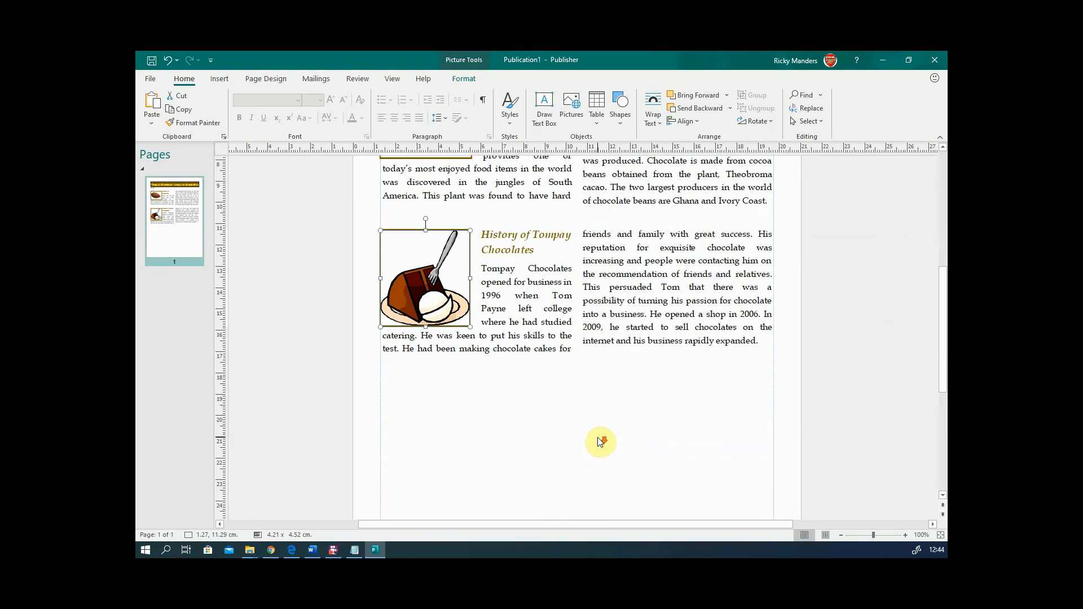
pyautogui.scroll(3, 600, 443)
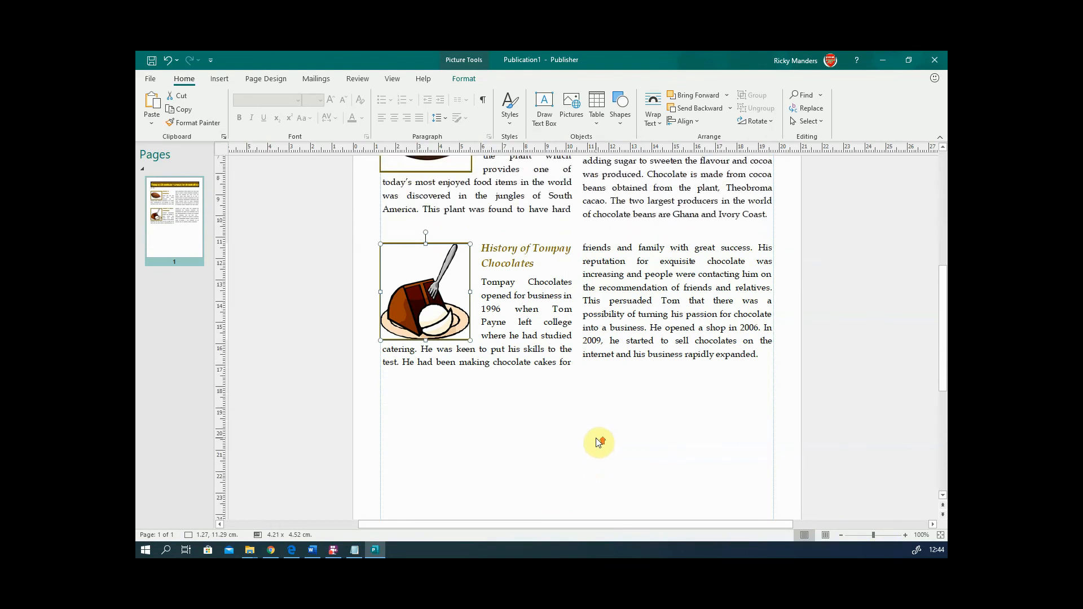
pyautogui.click(619, 378)
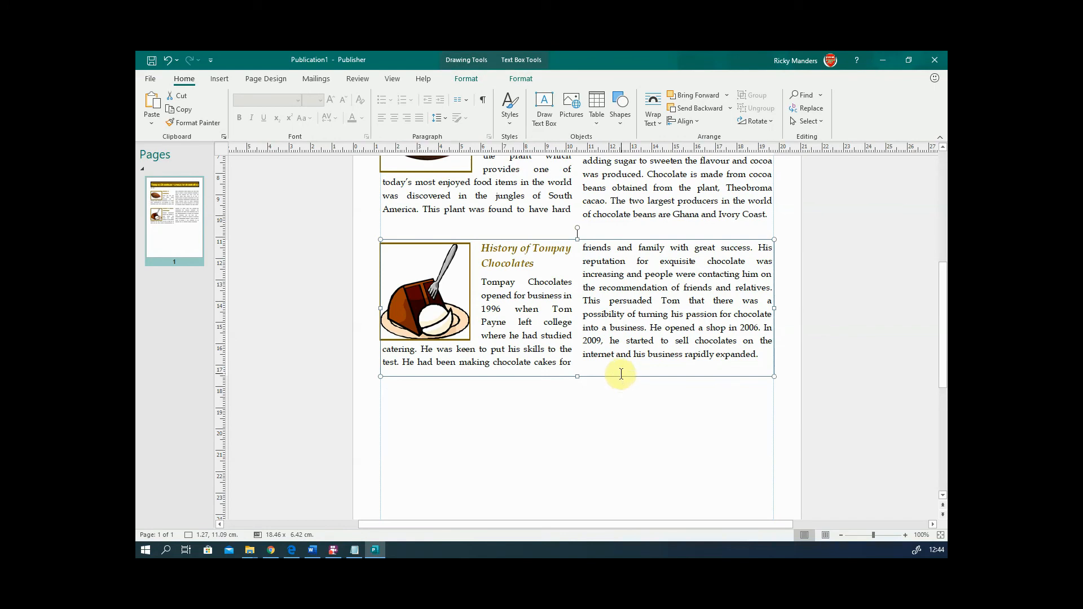
pyautogui.moveTo(624, 372); pyautogui.dragTo(616, 438)
pyautogui.scroll(-3, 660, 441)
pyautogui.scroll(4, 663, 440)
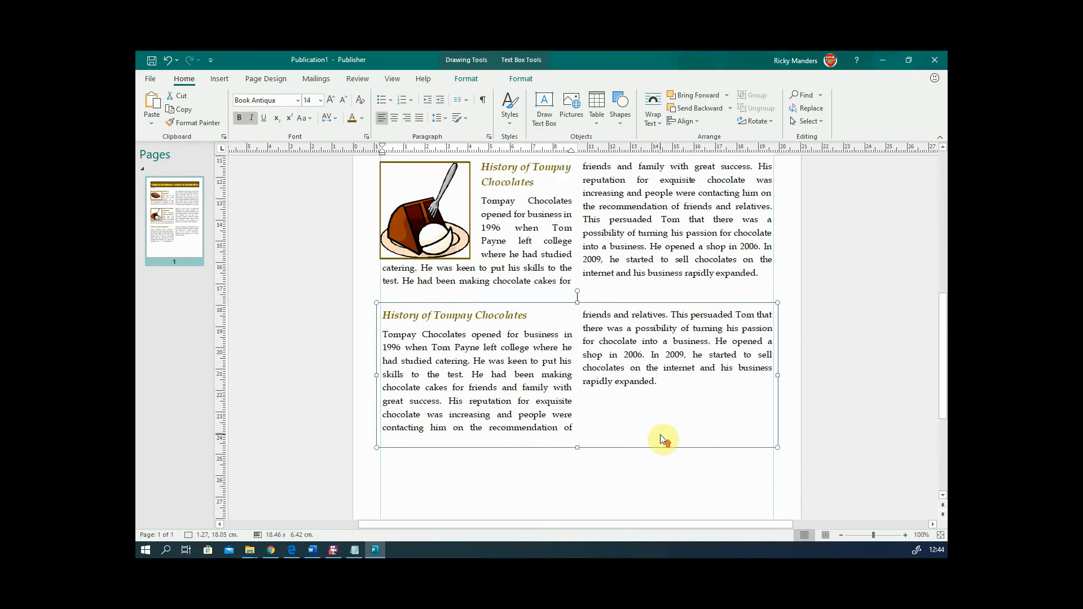
# - Switch to Notepad and copy the article "Tompay's Chocolate can be good for your health", including its heading, from NewsTextL2.txt
pyautogui.click(354, 548)
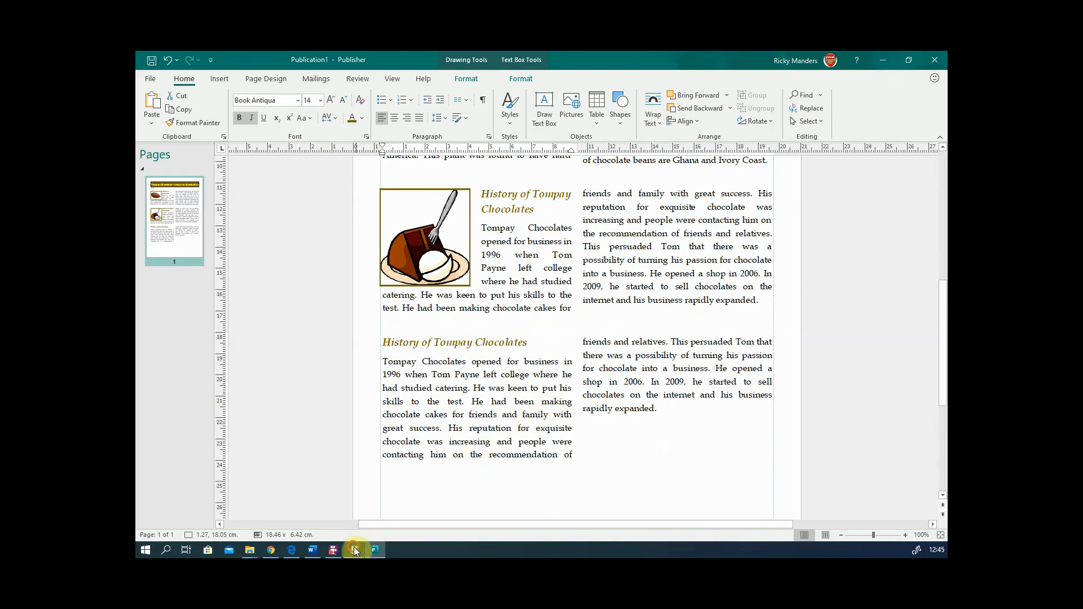
pyautogui.moveTo(341, 365); pyautogui.dragTo(140, 325)
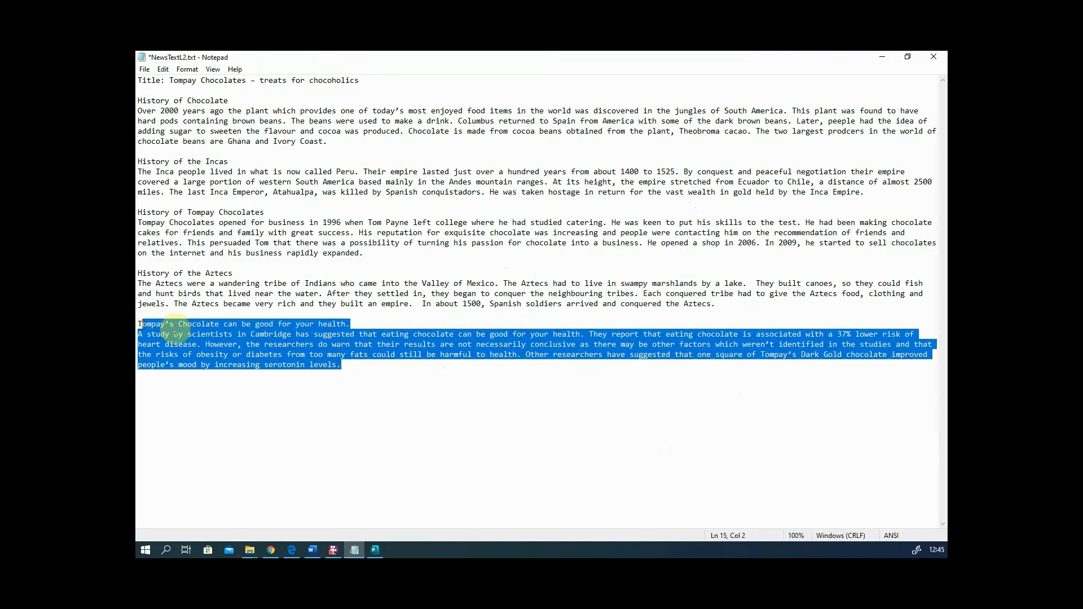
pyautogui.click(341, 365)
pyautogui.moveTo(344, 365); pyautogui.dragTo(139, 325)
pyautogui.rightClick(139, 333)
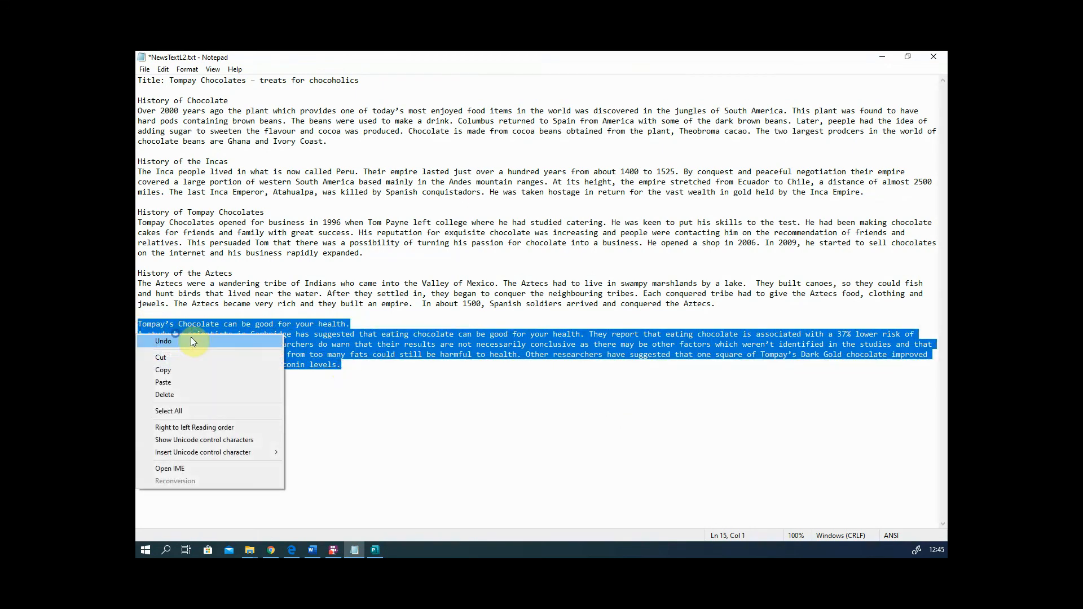
pyautogui.click(190, 368)
# - Return to Publisher and replace all text in the lowest text box with the copied health article
pyautogui.click(374, 550)
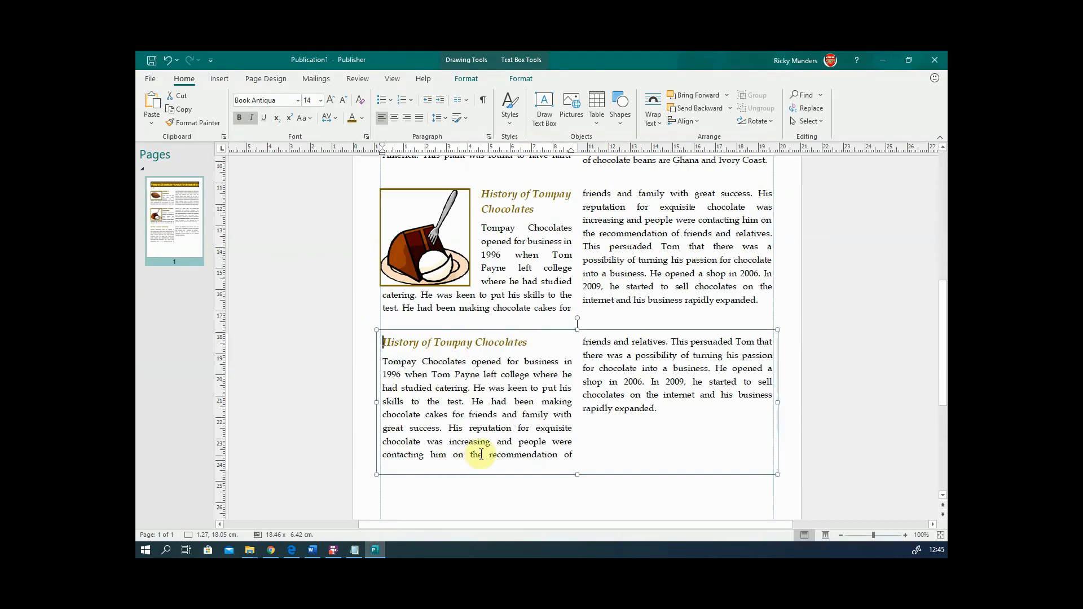
pyautogui.moveTo(682, 410); pyautogui.dragTo(407, 355)
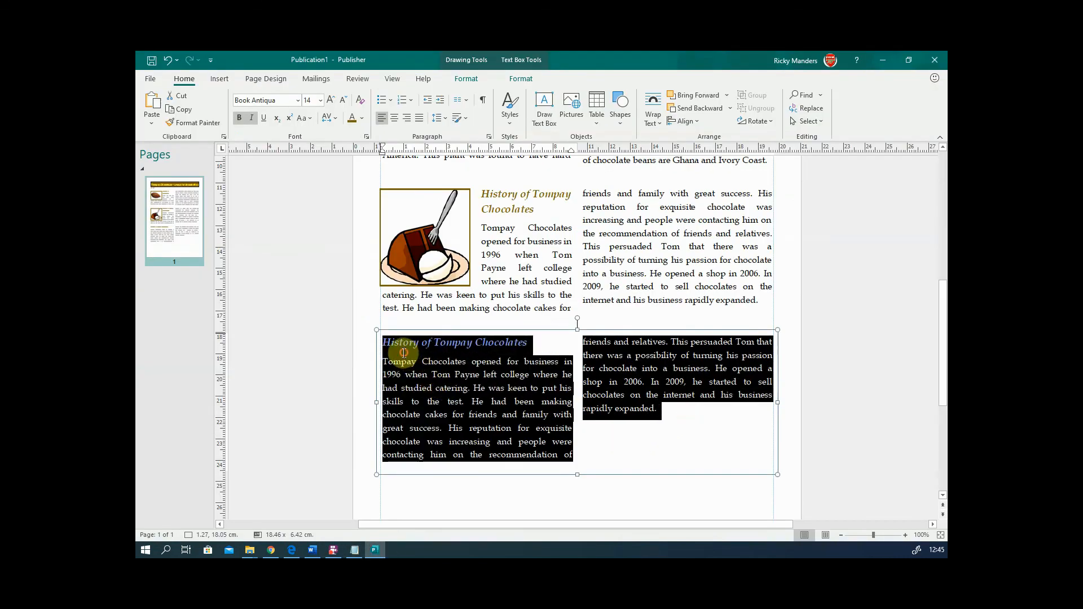
pyautogui.rightClick(404, 352)
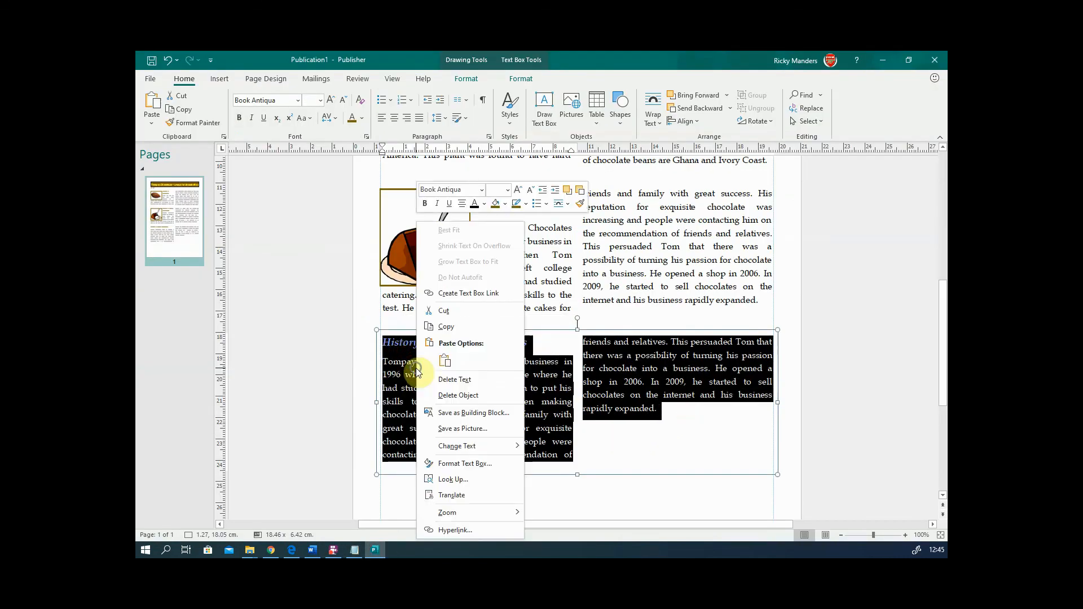
pyautogui.click(446, 359)
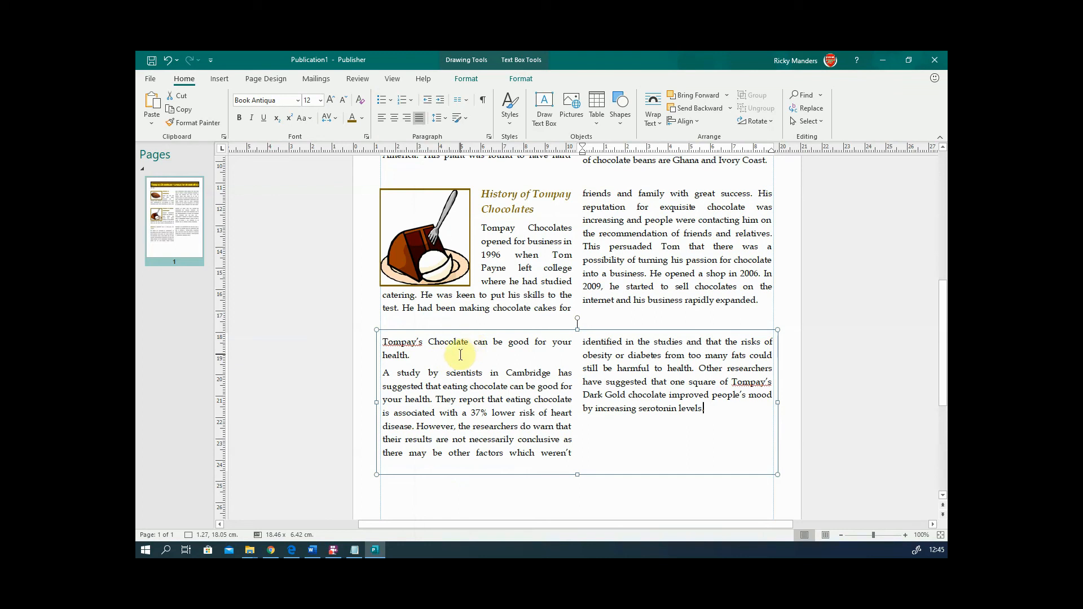
# - Copy the History of Tompay Chocolates heading's formatting onto the "Tompay's Chocolate can be good for your health" heading with Format Painter
pyautogui.tripleClick(430, 349)
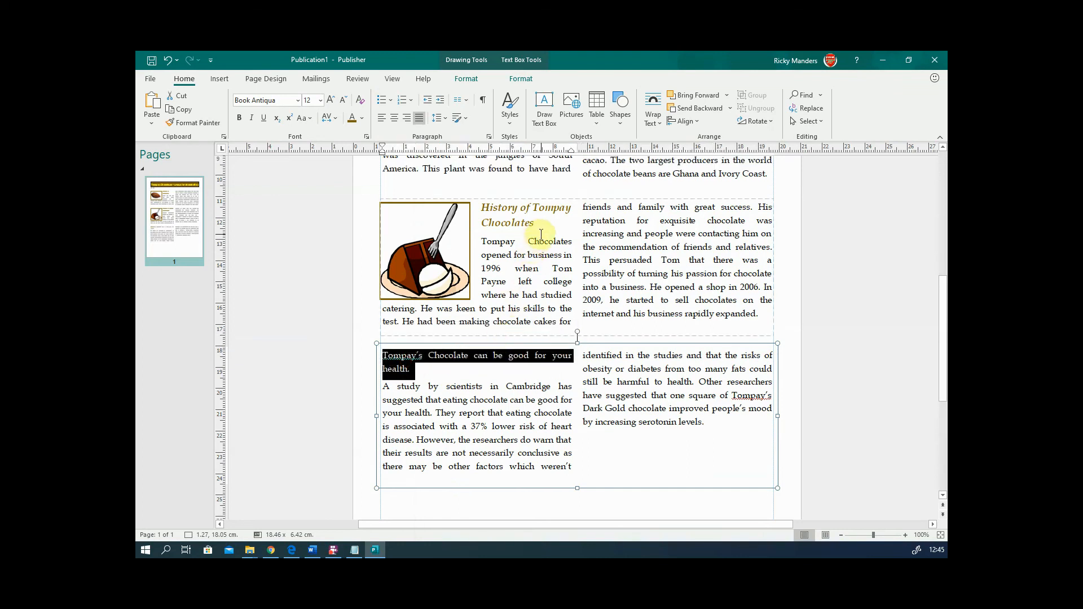
pyautogui.moveTo(539, 223); pyautogui.dragTo(476, 213)
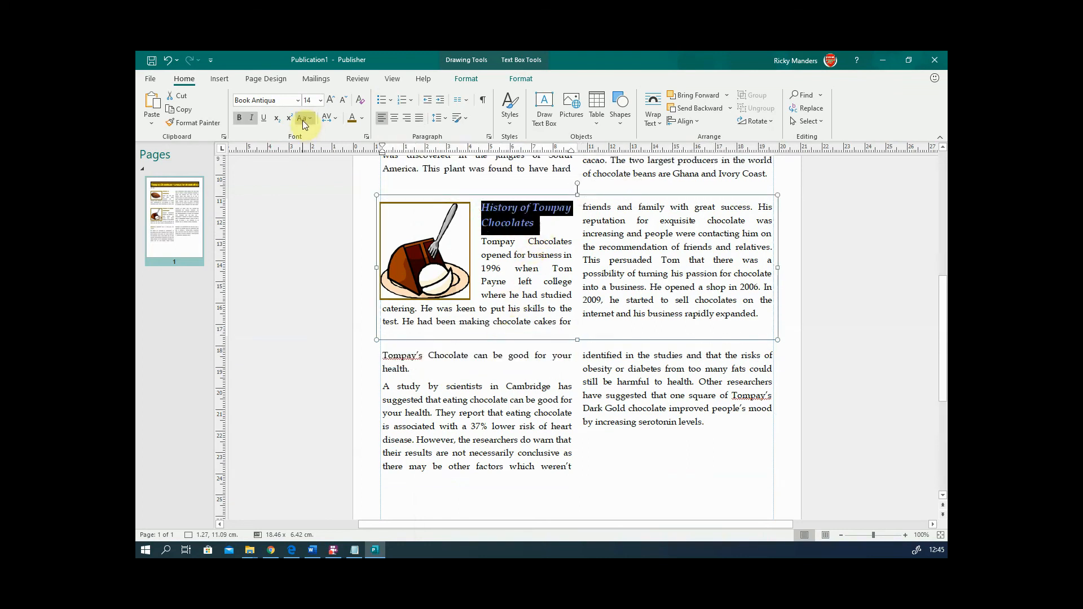
pyautogui.click(214, 120)
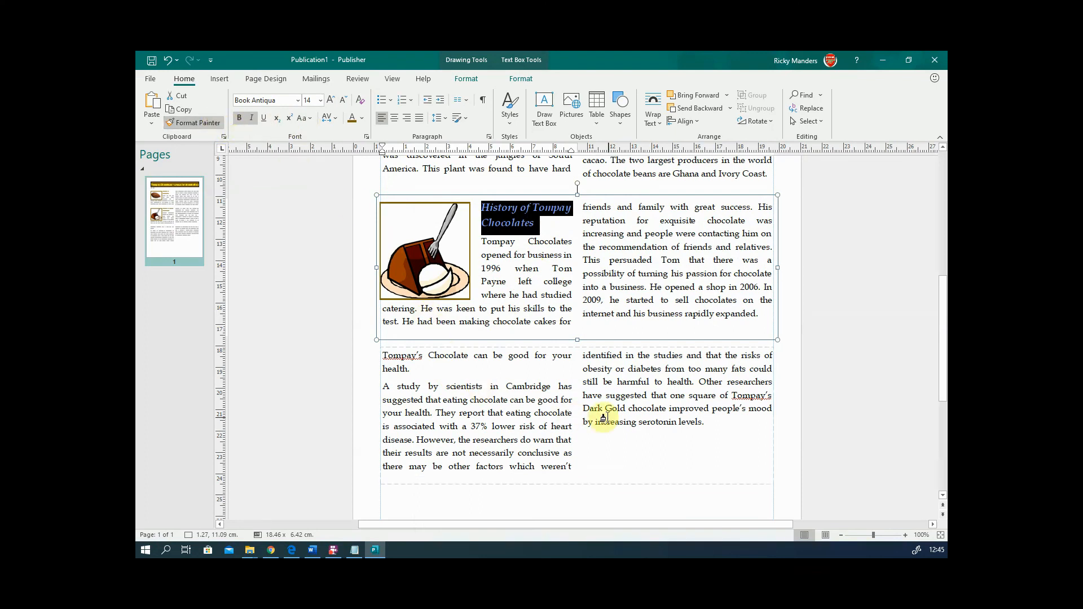
pyautogui.moveTo(383, 357); pyautogui.dragTo(446, 371)
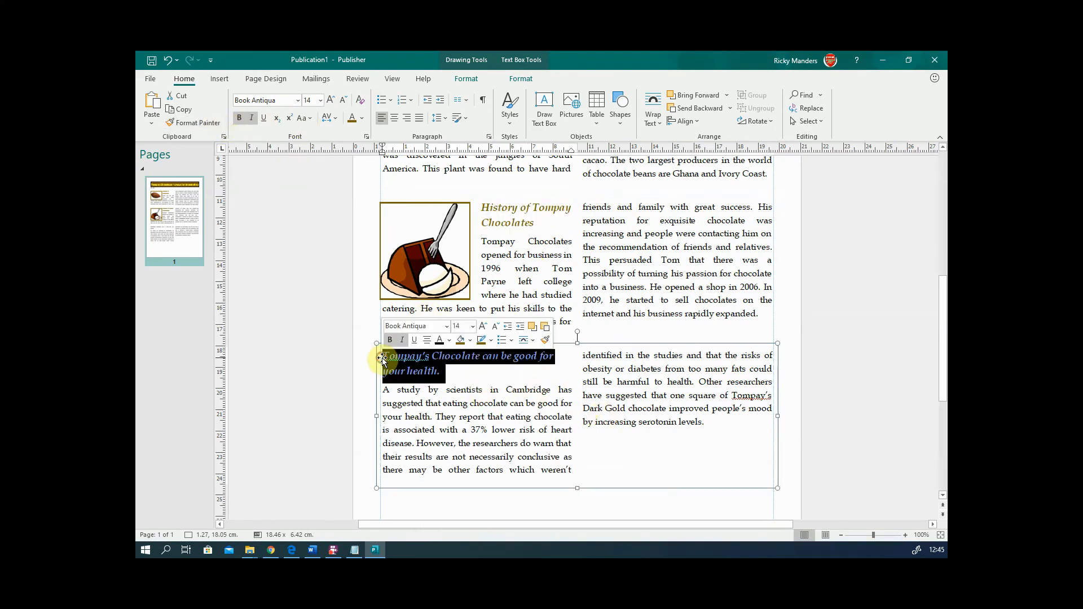
pyautogui.click(499, 372)
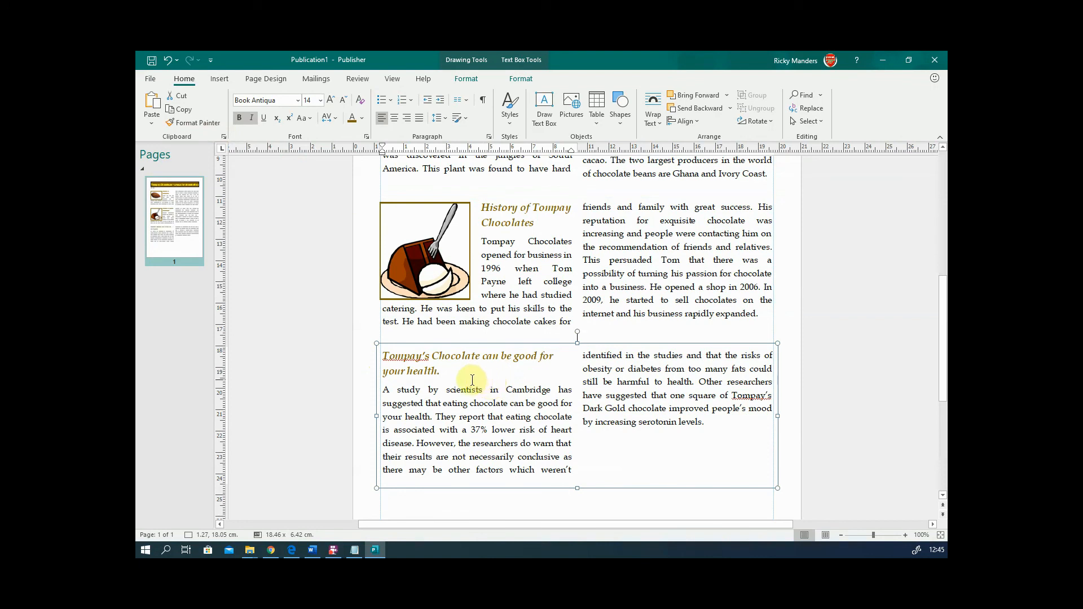
# - Remove the full stop from the end of the health article's heading
pyautogui.click(449, 372)
pyautogui.scroll(2, 478, 377)
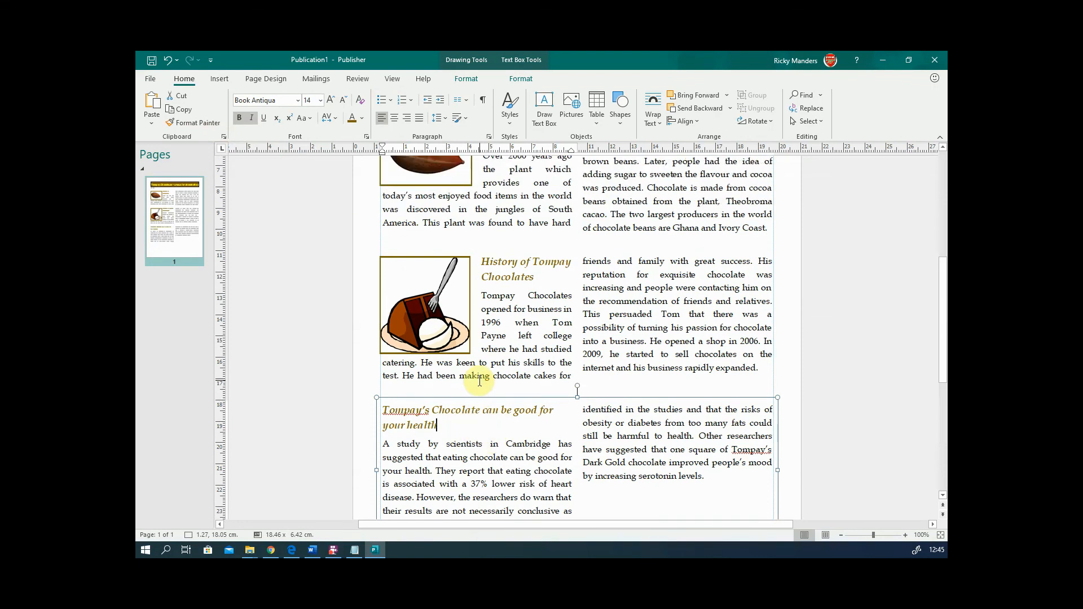
pyautogui.scroll(-2, 479, 381)
pyautogui.scroll(-1, 480, 381)
pyautogui.click(663, 408)
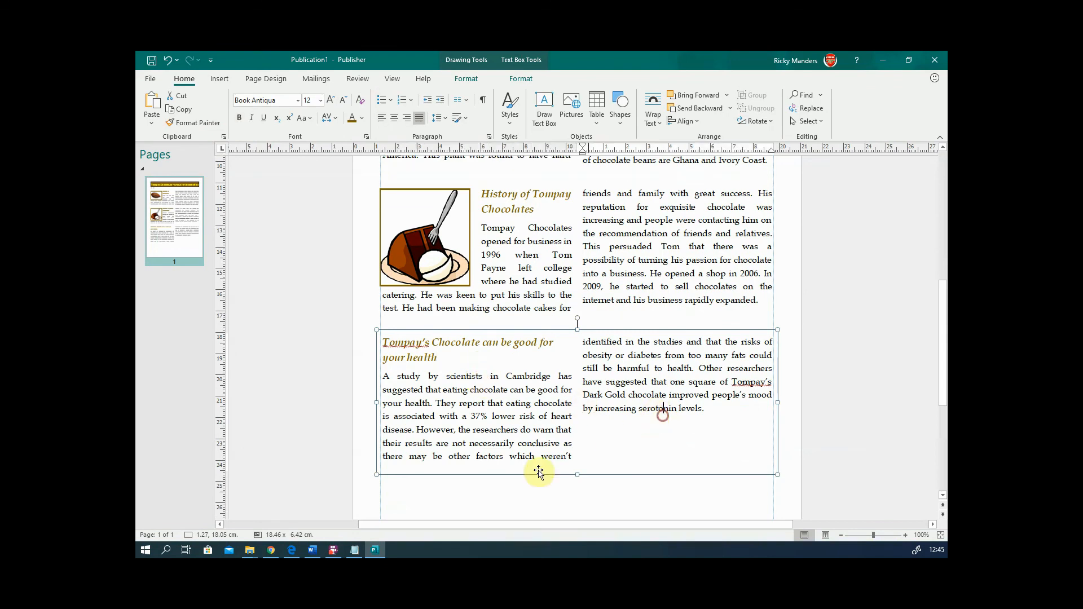
# - Insert the picture of three chocolates from the ImagesJun12L2 folder onto the lower part of the newsletter page
pyautogui.moveTo(255, 553)
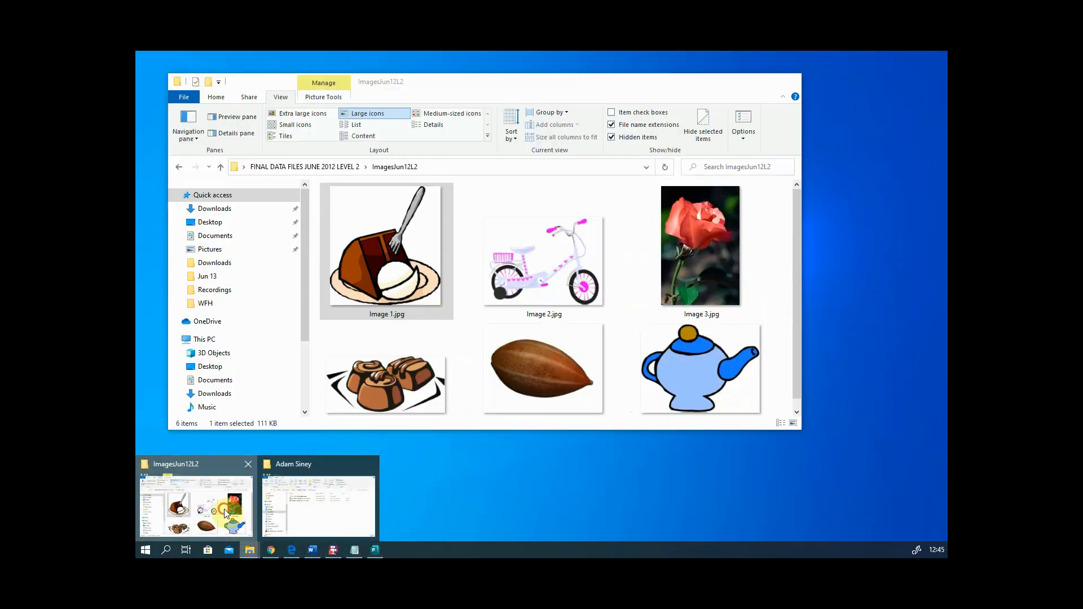
pyautogui.click(226, 511)
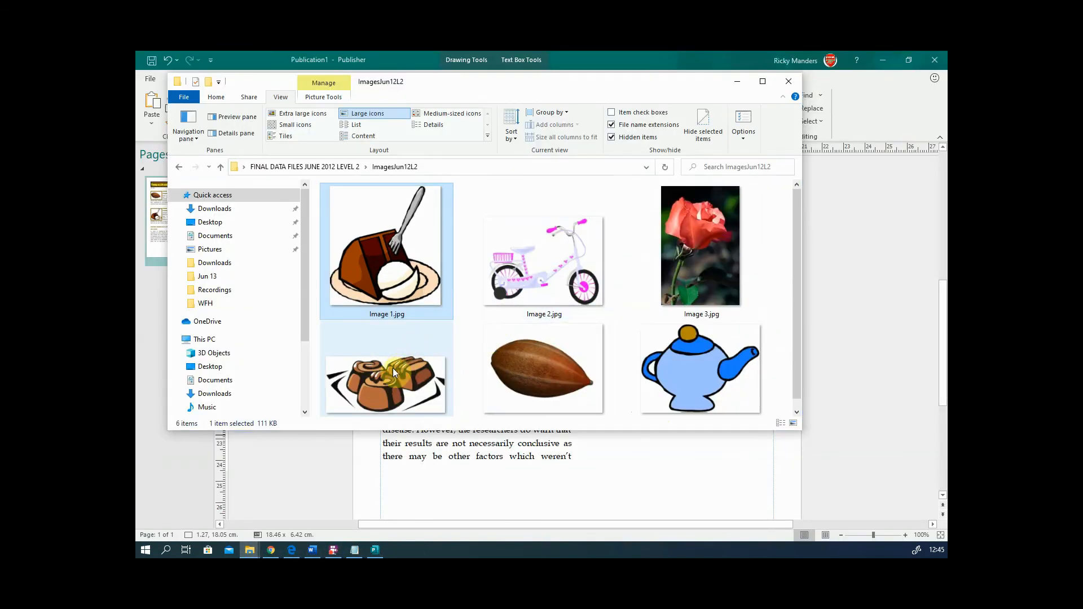
pyautogui.moveTo(392, 369); pyautogui.dragTo(522, 487)
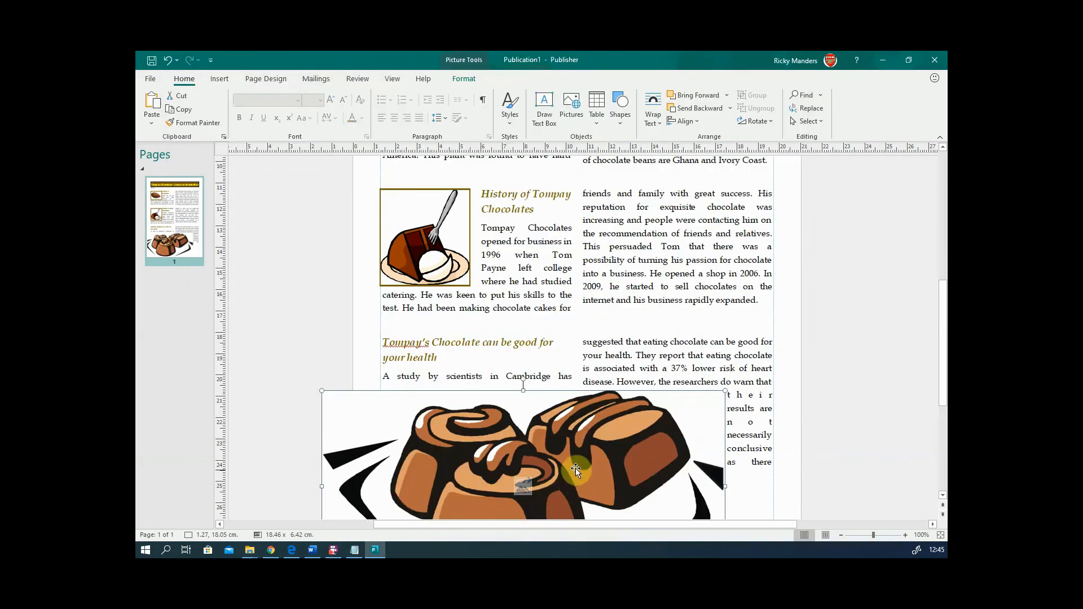
# - Shrink the chocolates picture proportionally to about 4.21 x 2.00 cm and place it at the left margin beside the health article's heading
pyautogui.moveTo(726, 393); pyautogui.dragTo(492, 282)
pyautogui.moveTo(585, 297); pyautogui.dragTo(471, 288)
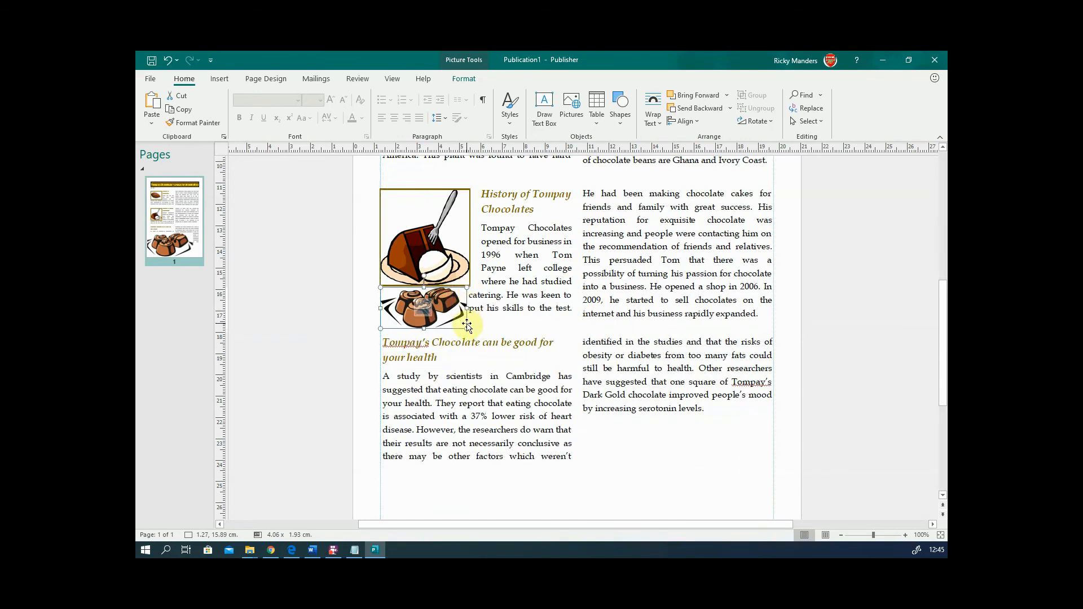
pyautogui.moveTo(466, 327); pyautogui.dragTo(452, 362)
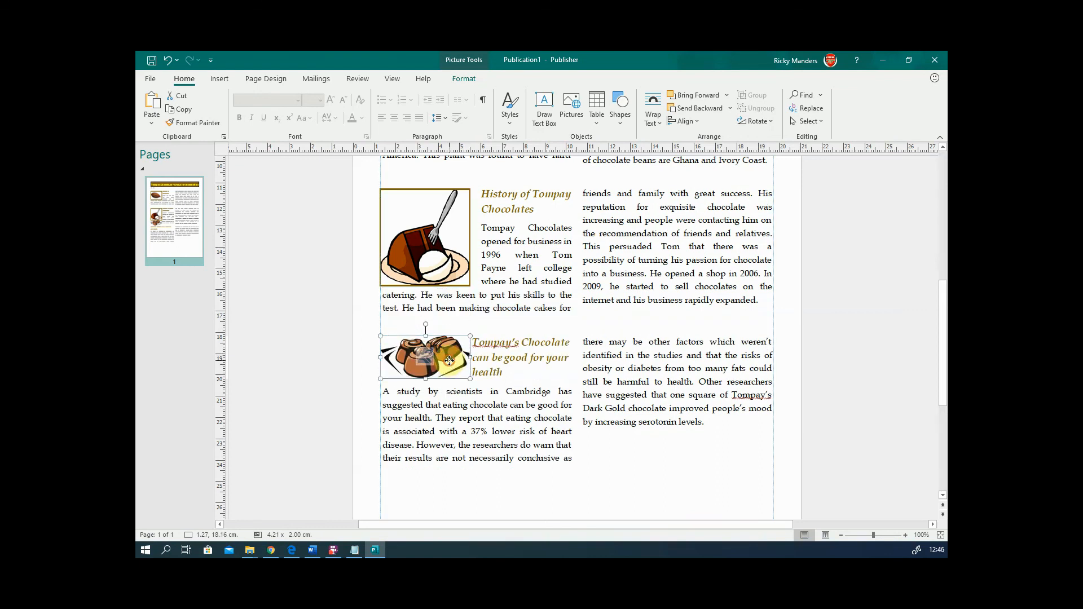
# - Copy the chocolate cake picture's border formatting onto the chocolates picture with Format Painter
pyautogui.click(429, 237)
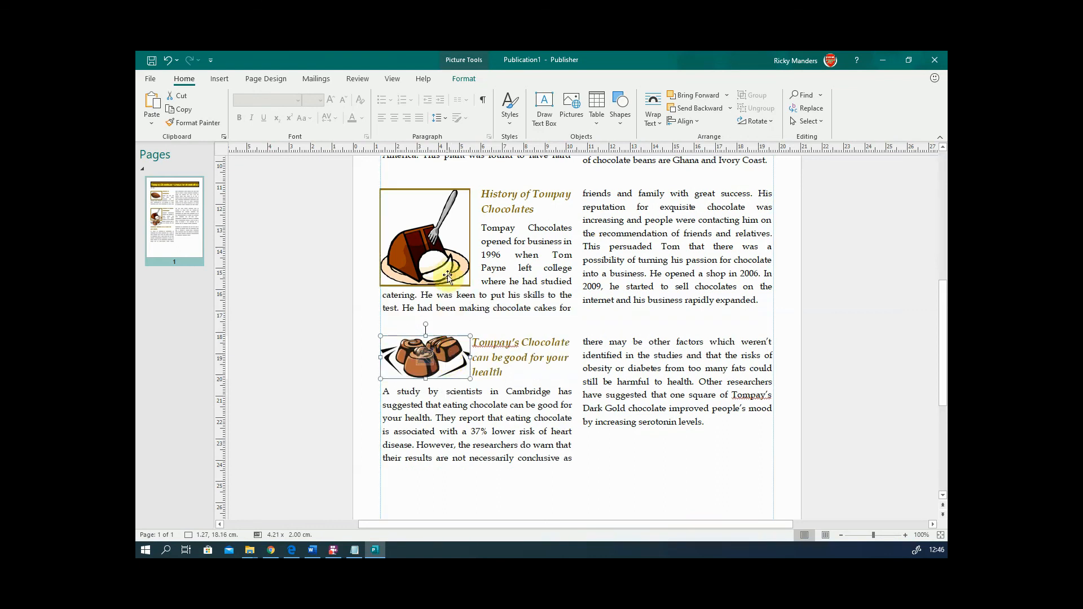
pyautogui.click(200, 122)
pyautogui.click(444, 355)
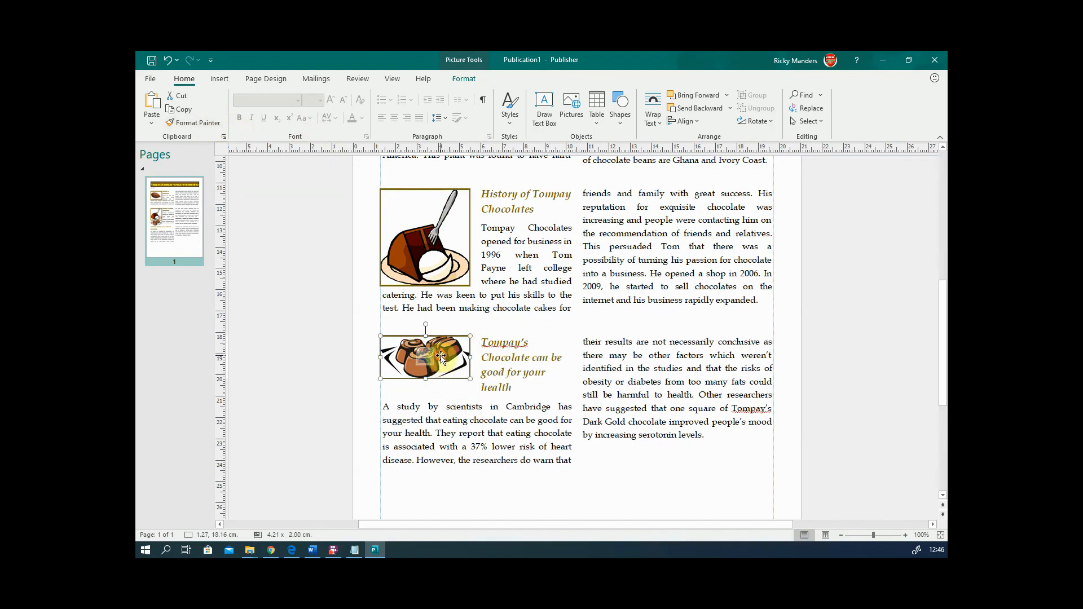
# - Fine-tune the chocolates picture's vertical position beside the health article's heading, then deselect everything and check the page layout
pyautogui.moveTo(441, 357); pyautogui.dragTo(442, 365)
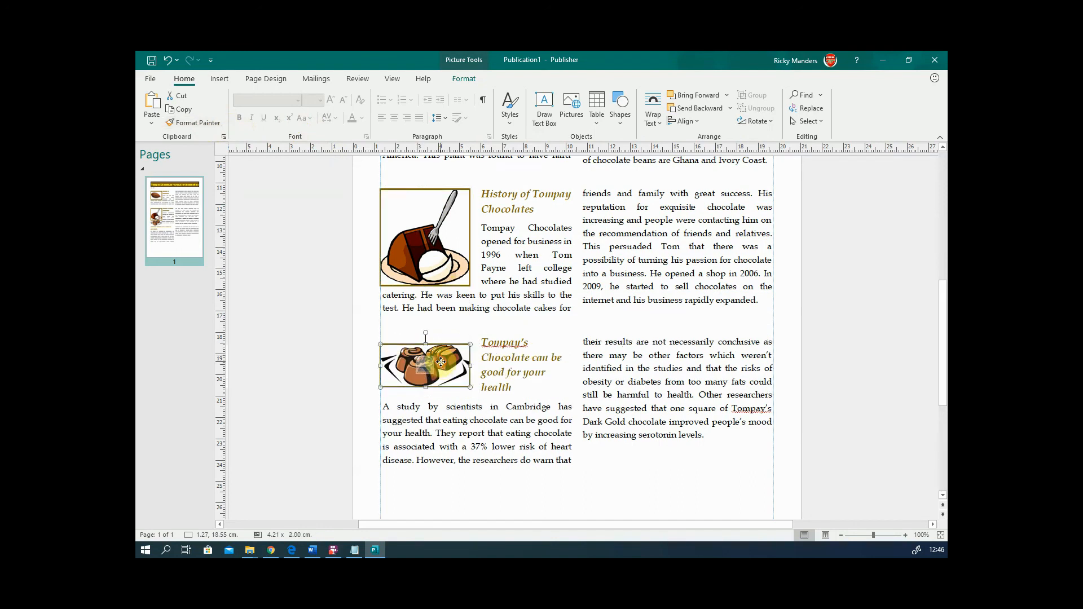
pyautogui.click(634, 463)
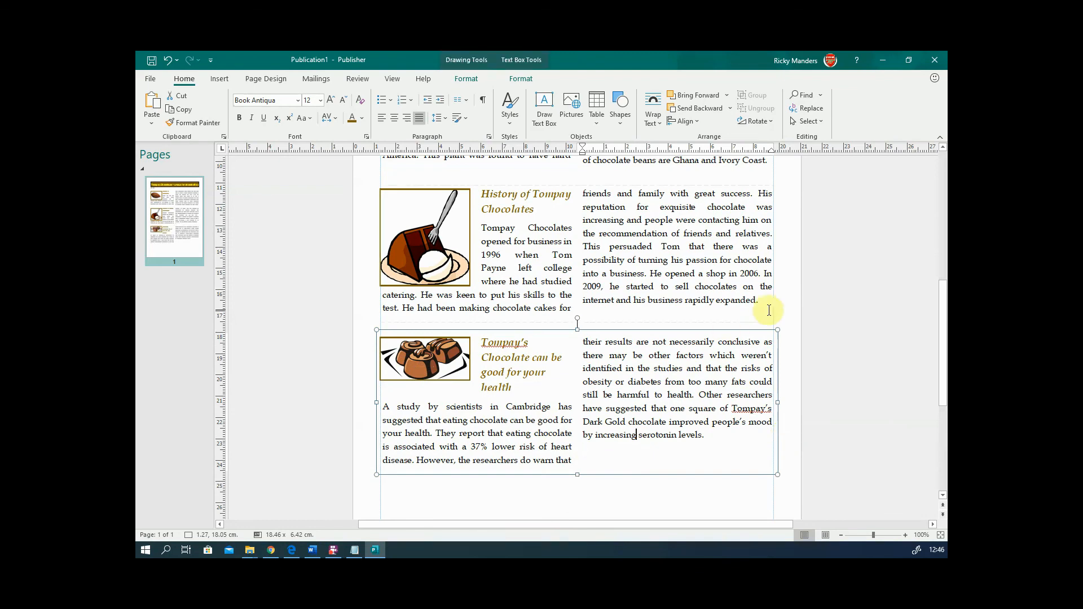
pyautogui.click(816, 328)
pyautogui.scroll(2, 808, 332)
pyautogui.scroll(-2, 810, 337)
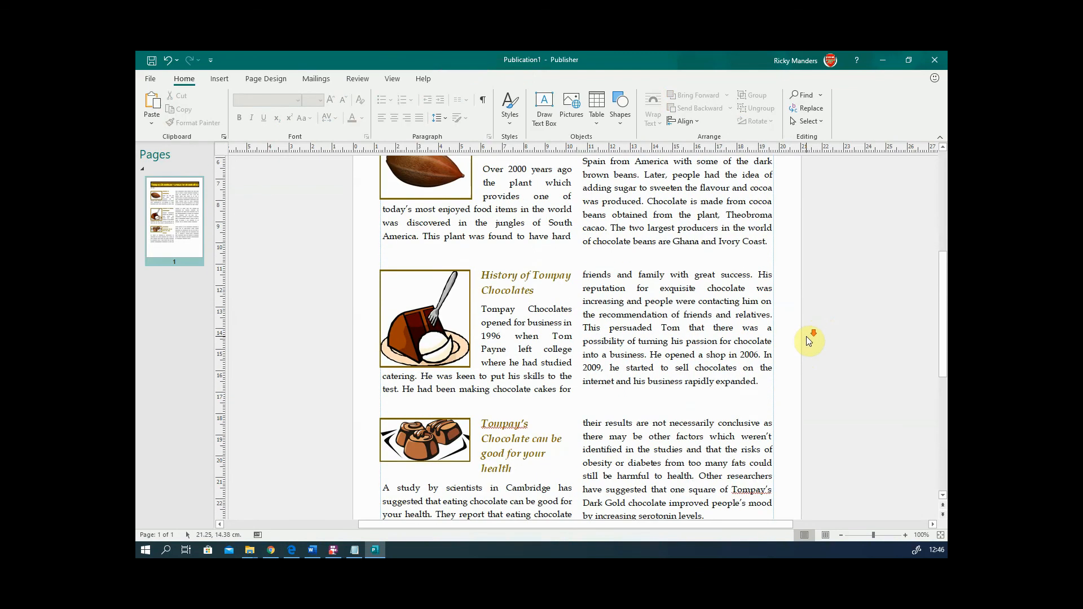